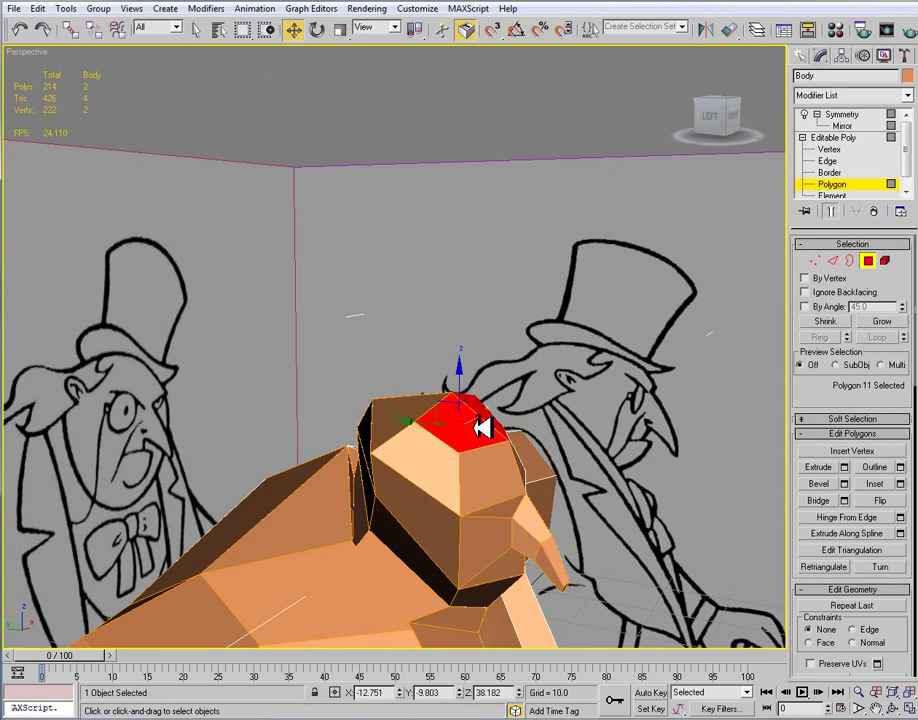
click(470, 426)
ctrl+click(437, 434)
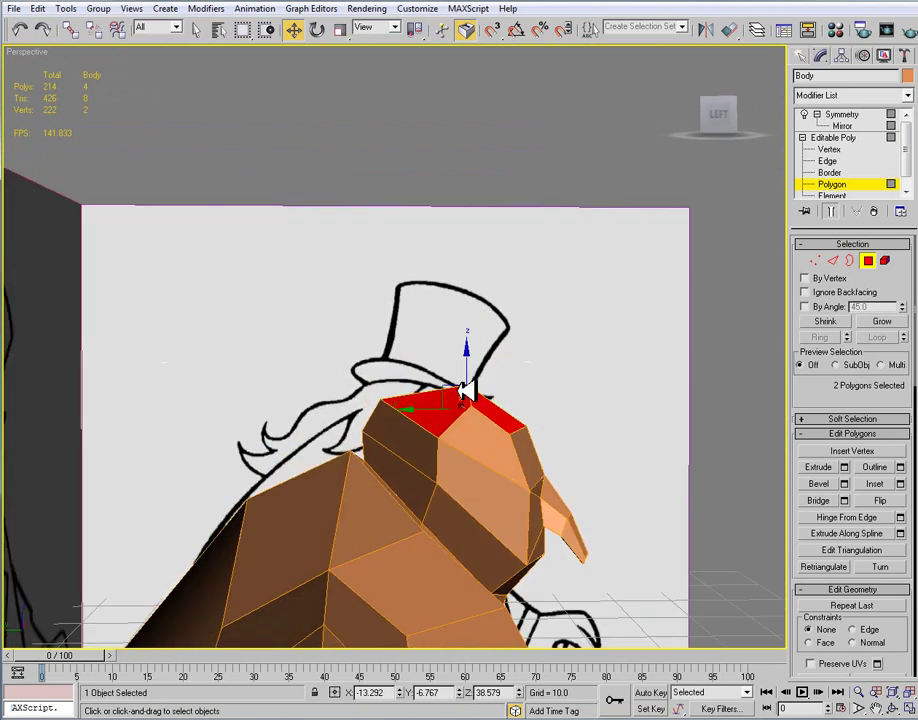
alt+middle_drag(467, 416, 440, 412)
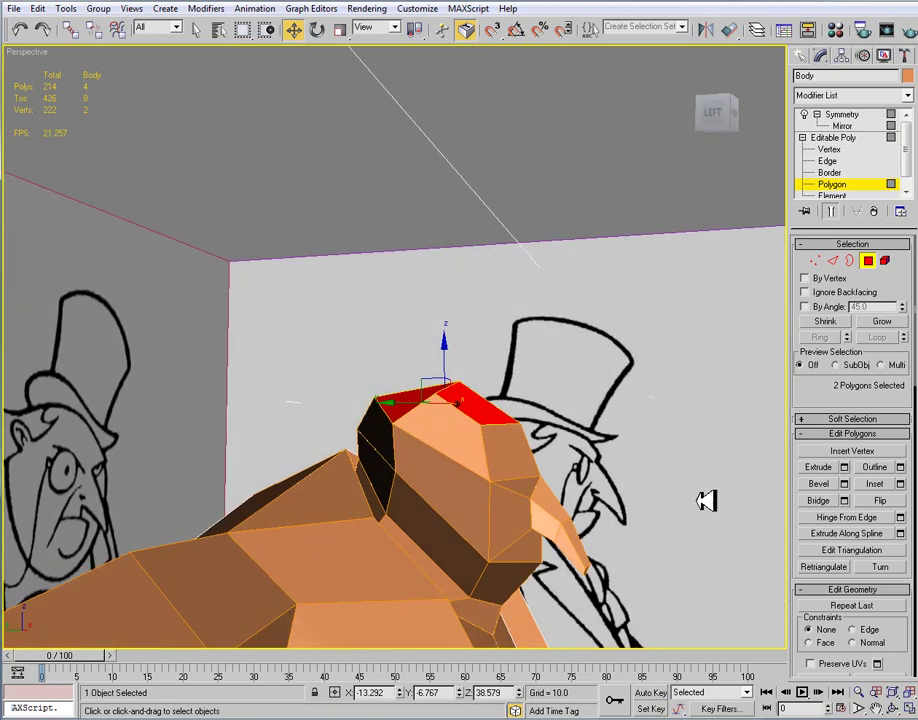
click(844, 467)
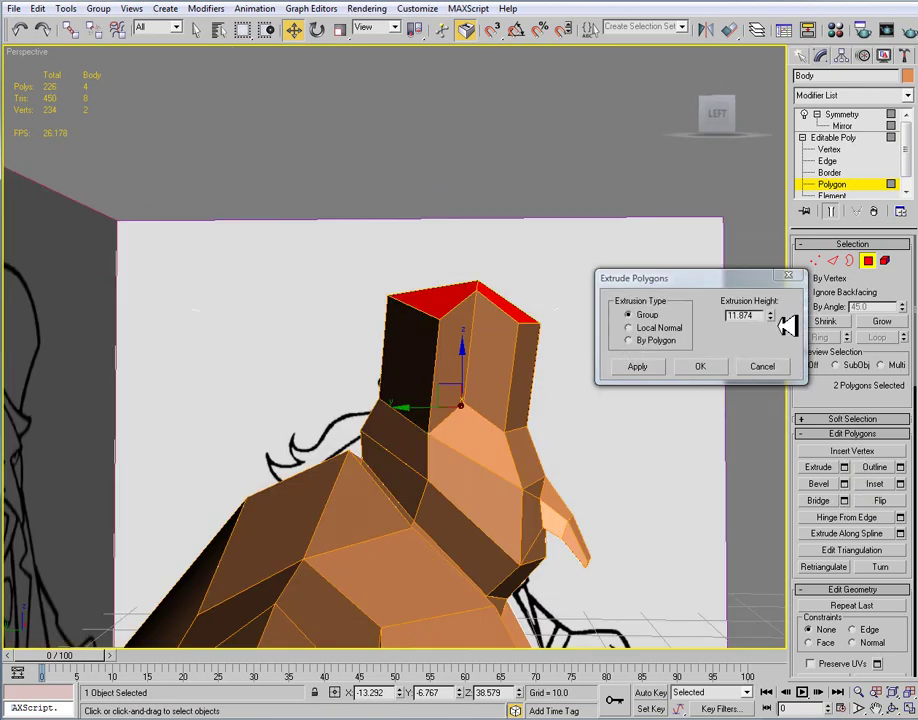
drag(769, 315, 780, 370)
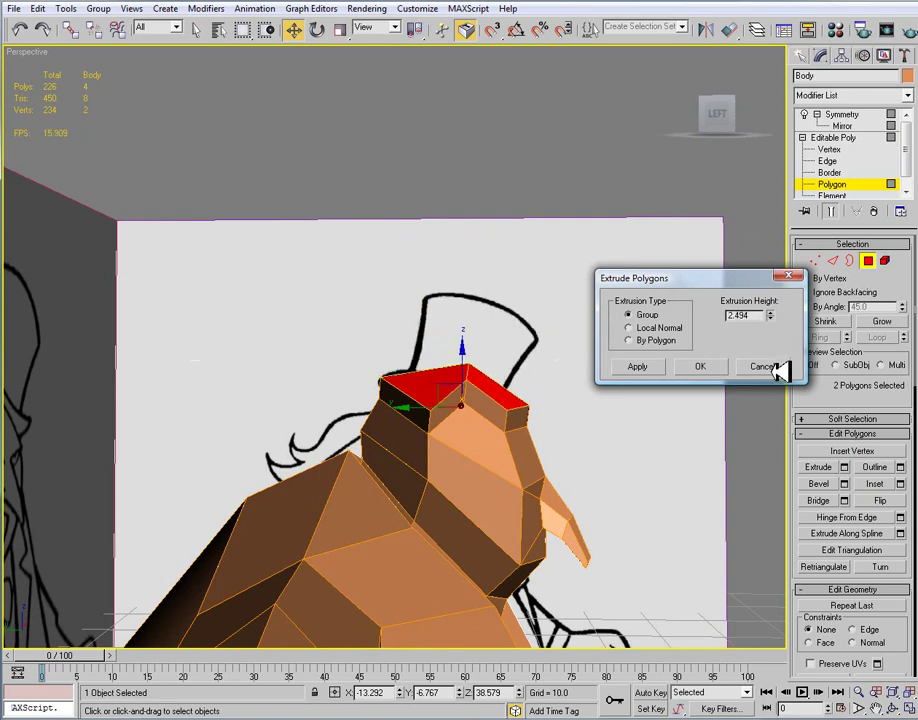
click(778, 369)
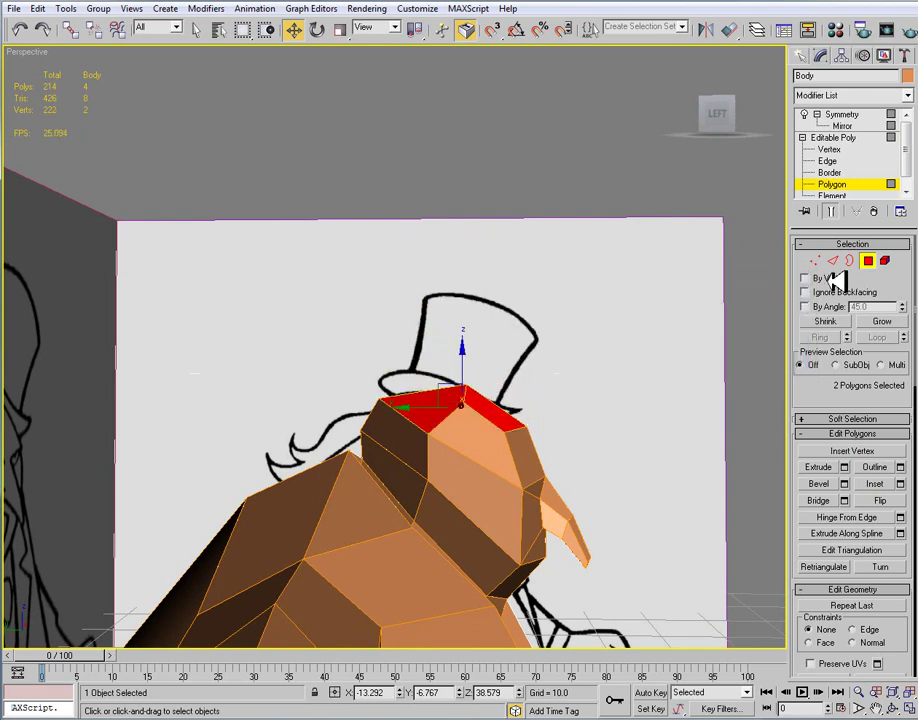
Leave polygon editing and create a cylinder with a radius of about 5.3 beside the body in the Top view
click(873, 261)
key(f)
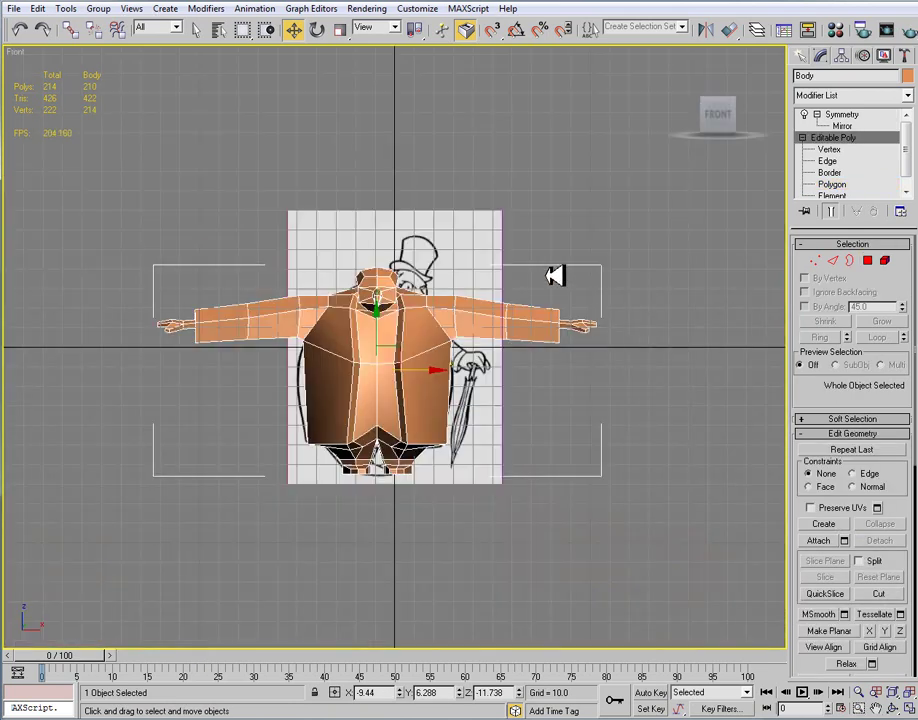
scroll(556, 330, up, 8)
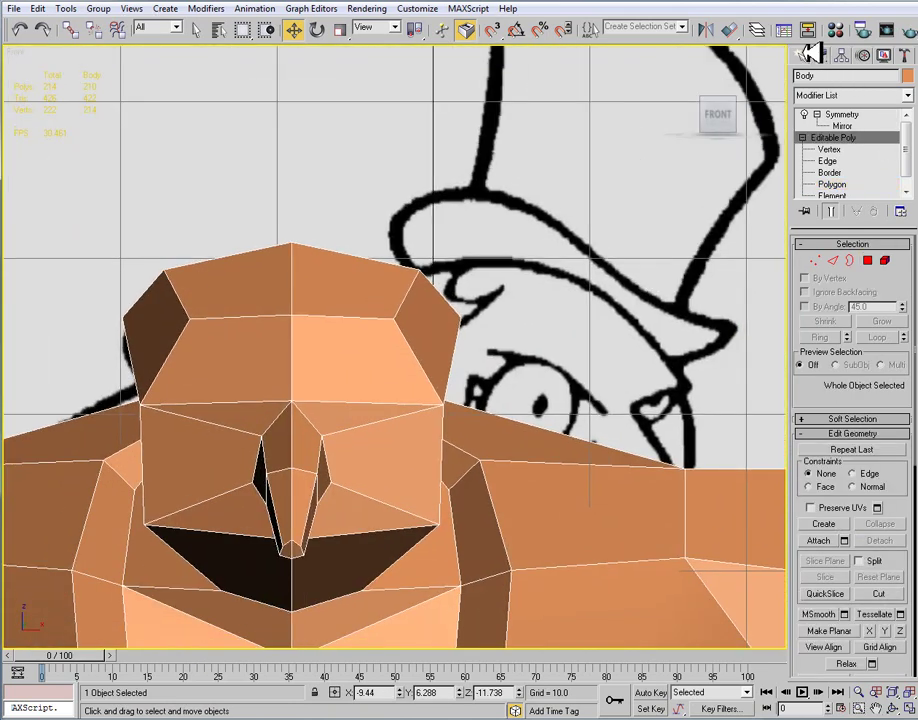
click(803, 55)
click(824, 179)
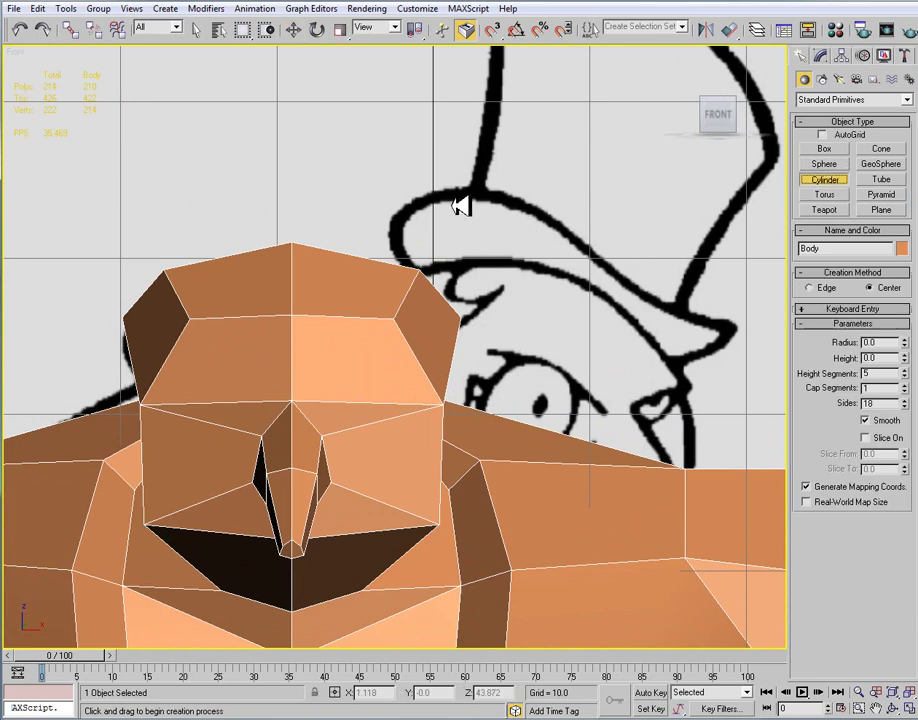
middle_drag(459, 197, 495, 276)
key(t)
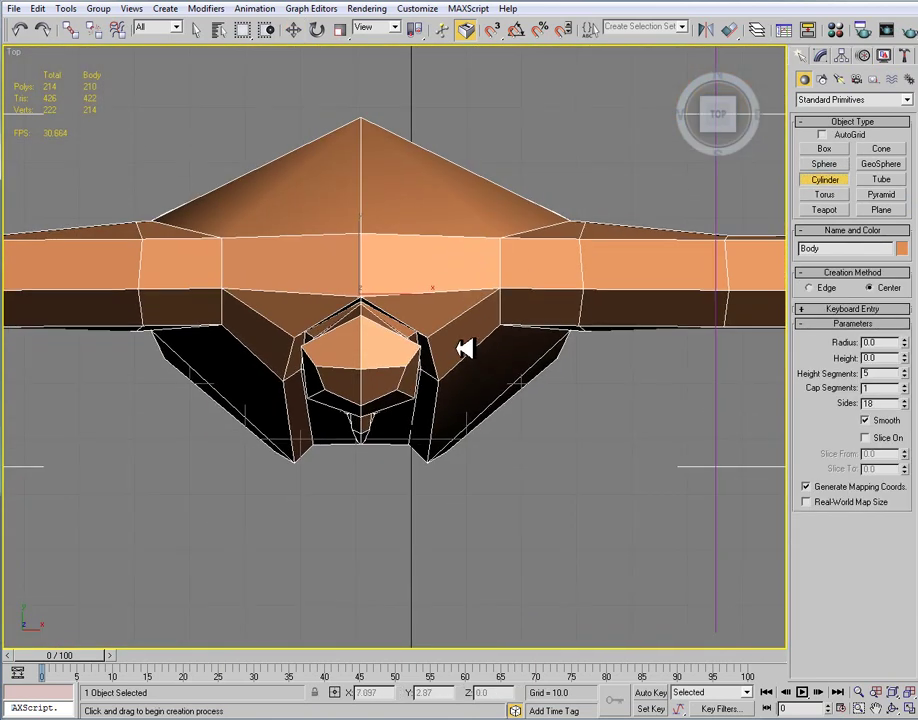
drag(566, 410, 598, 424)
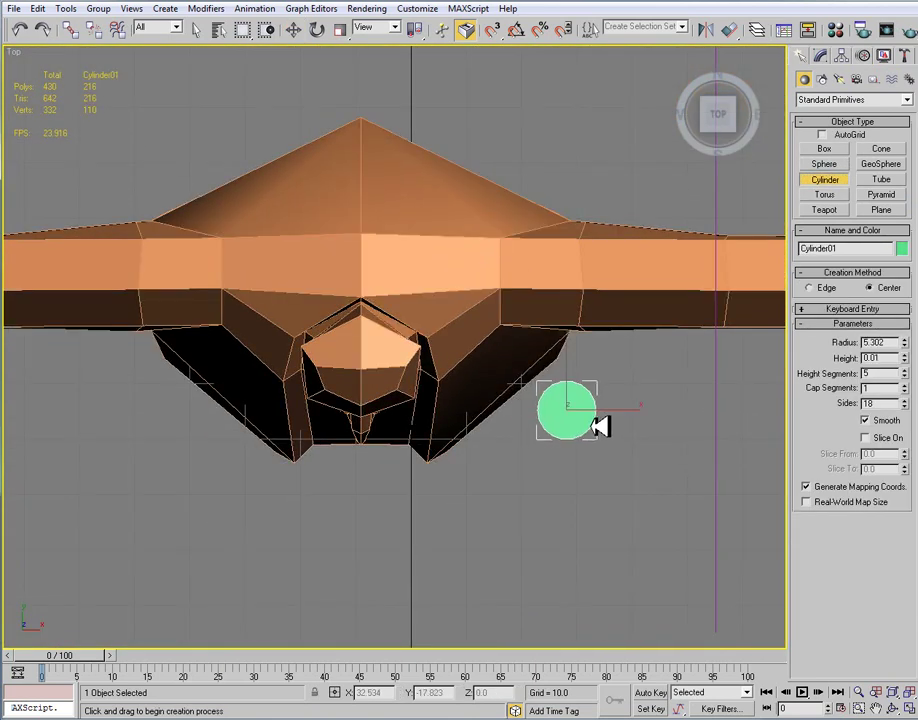
click(611, 369)
Move the cylinder up onto the top hat of the reference drawing in the Front view
key(w)
key(f)
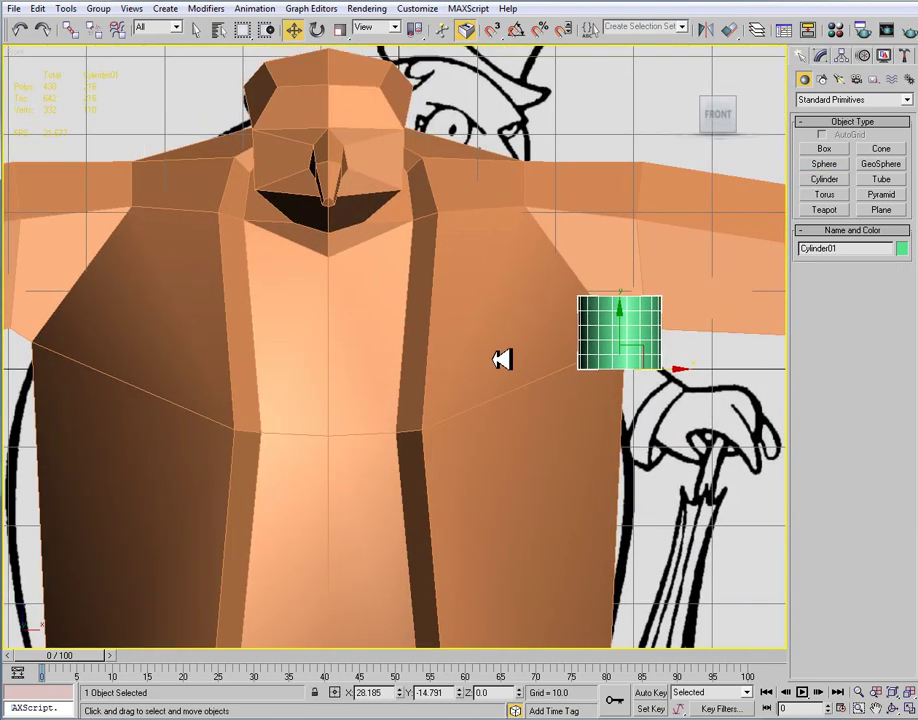
drag(510, 310, 506, 187)
middle_drag(469, 236, 424, 301)
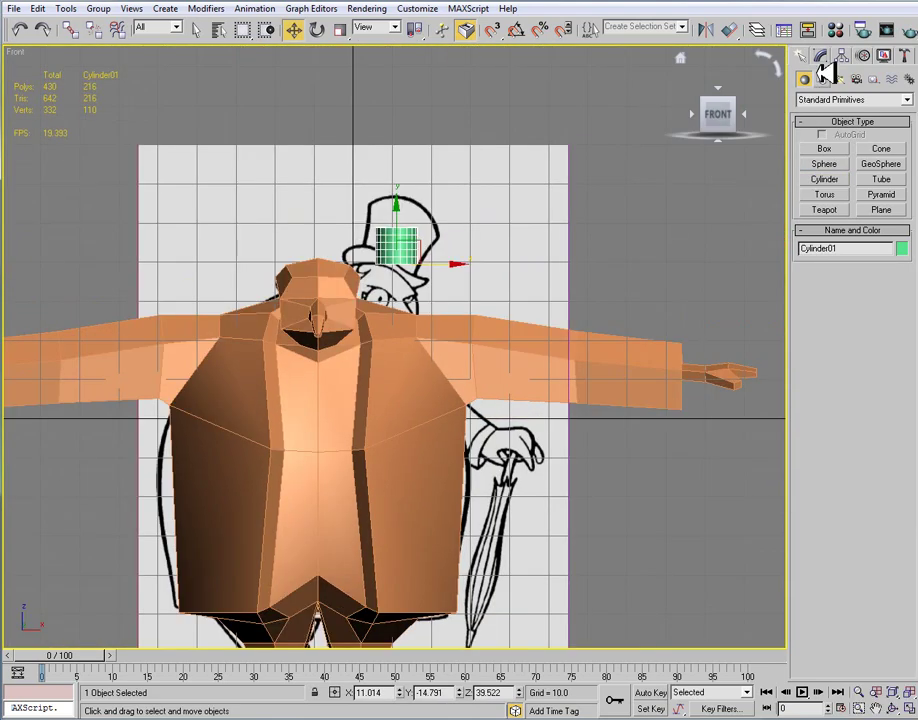
Set the cylinder's radius to 7.21 and height to 16.095, with 2 height segments and 5 sides
click(821, 57)
right_click(907, 291)
drag(910, 262, 911, 232)
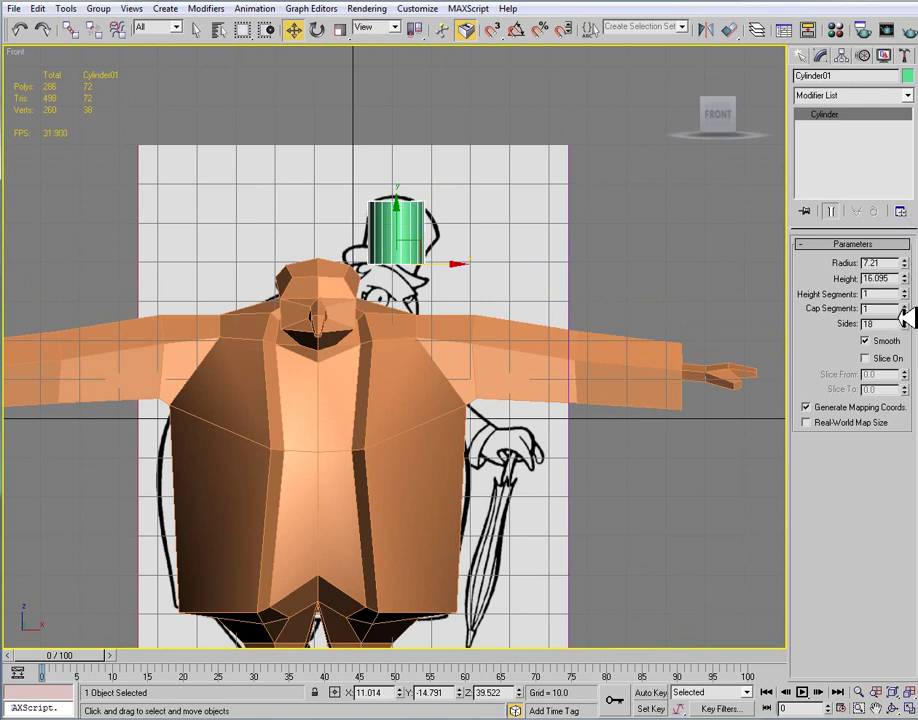
drag(910, 323, 910, 309)
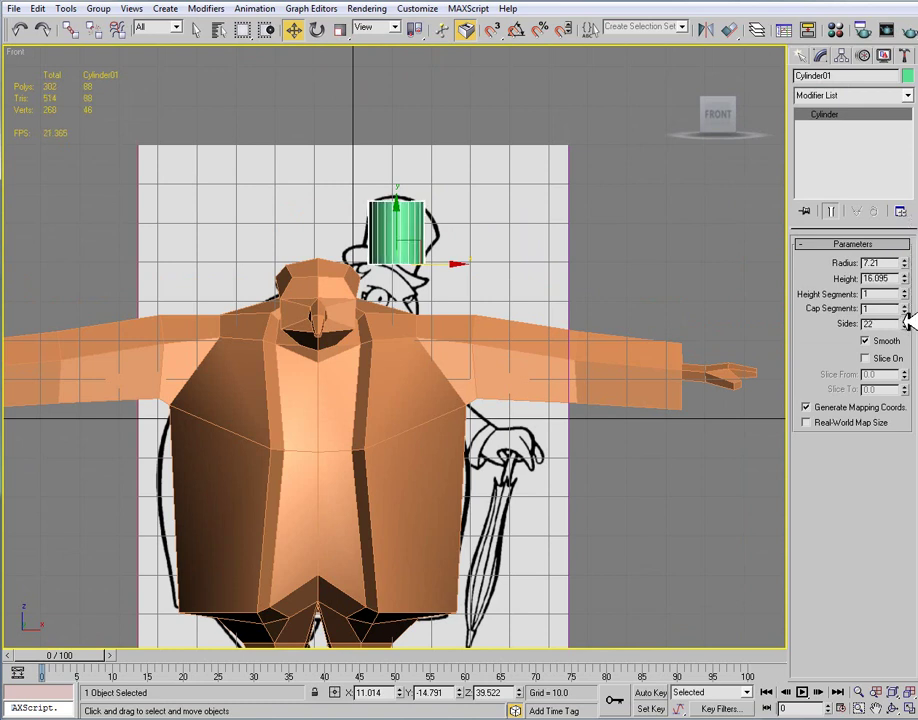
text(5)
key(Return)
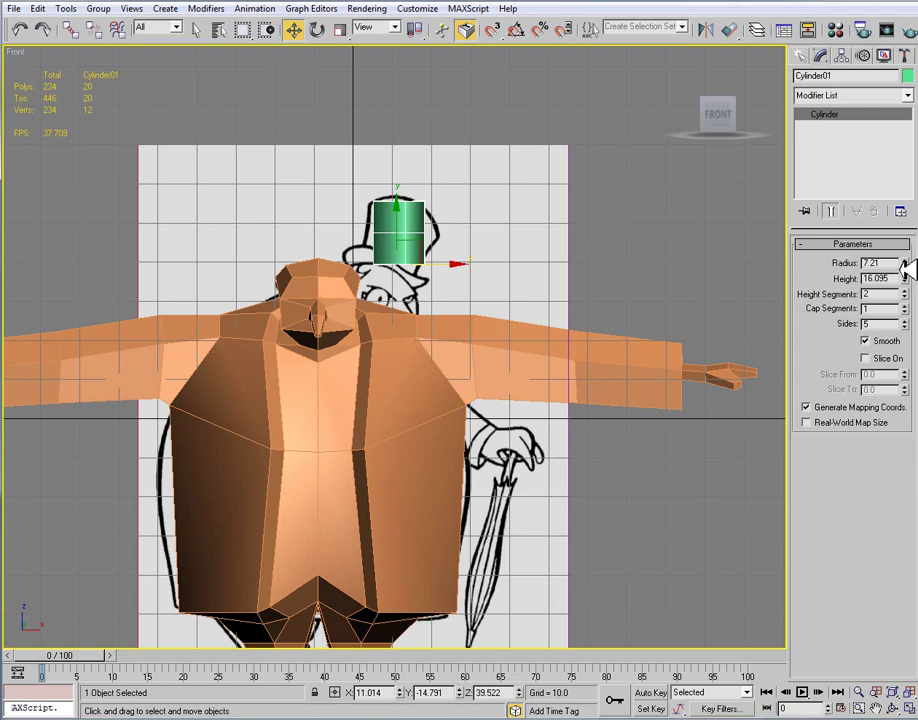
Convert the cylinder to an Editable Poly and select its bottom polygon
right_click(840, 115)
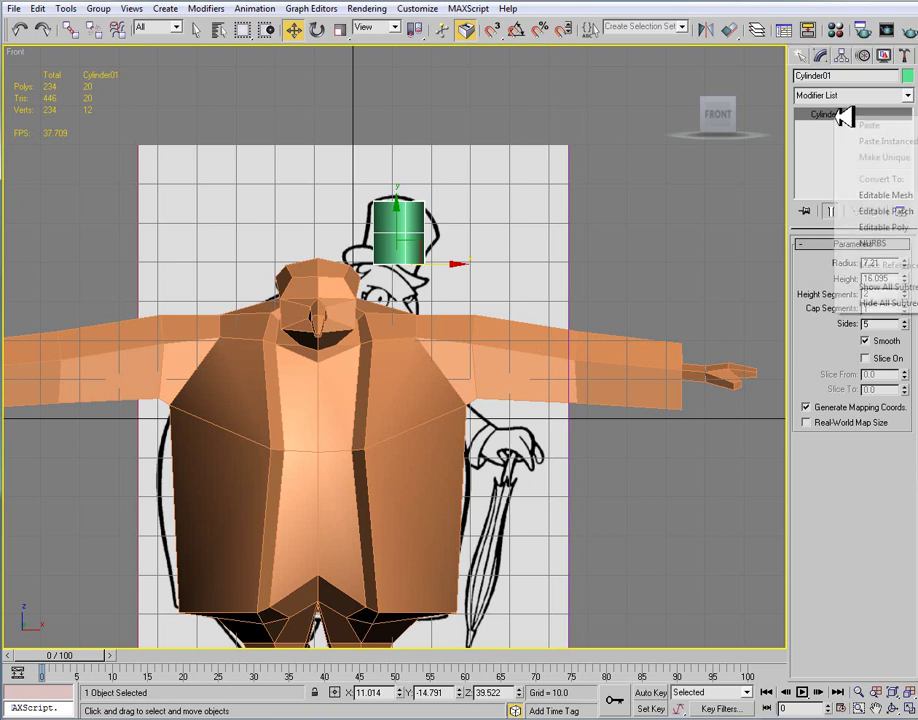
click(895, 228)
key(p)
key(z)
alt+middle_drag(684, 277, 570, 388)
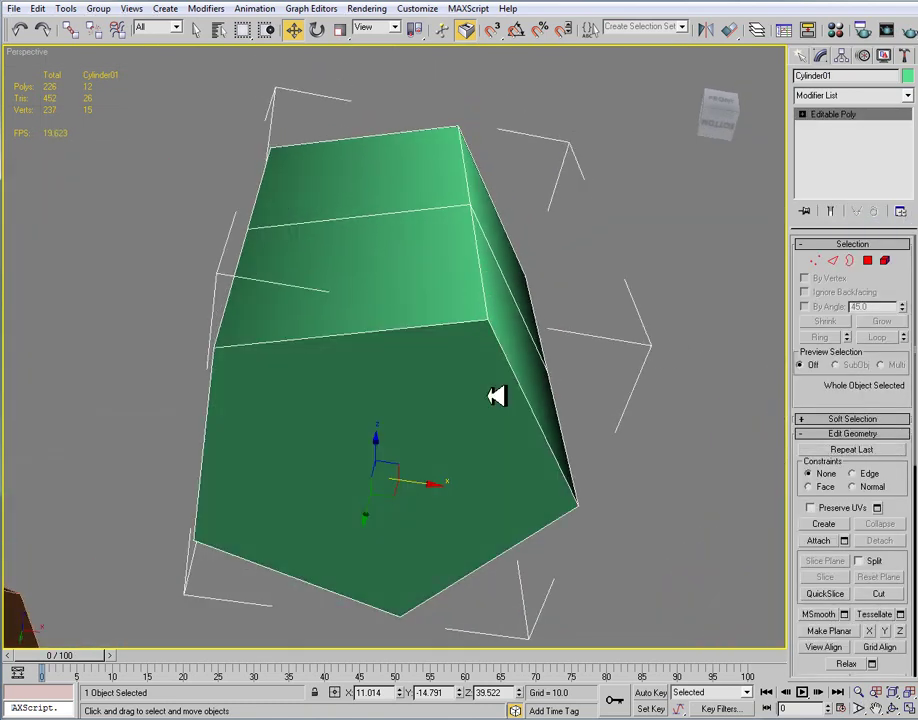
key(4)
click(445, 407)
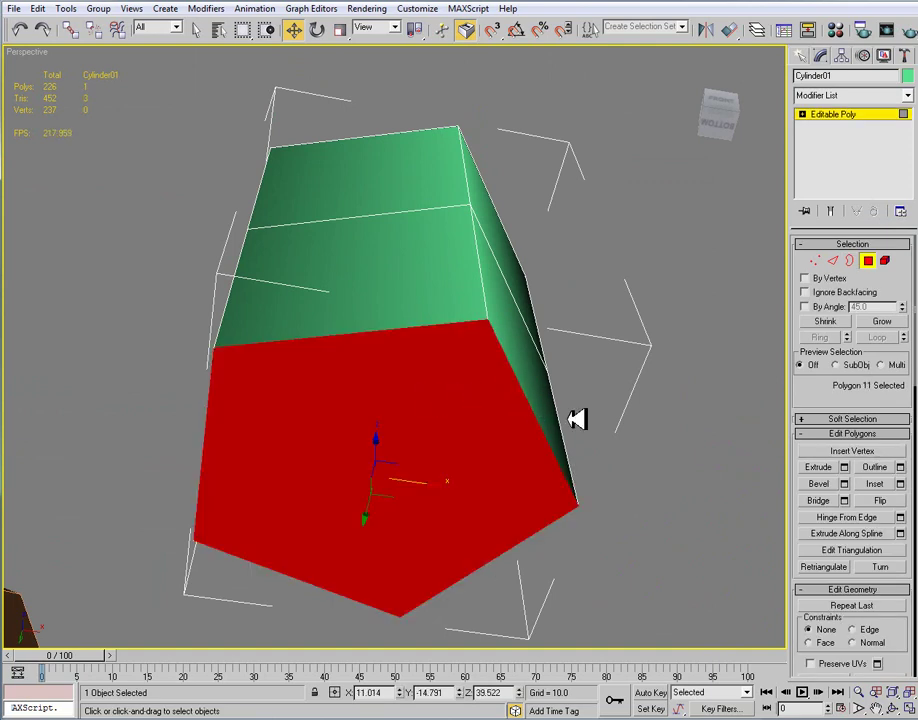
click(845, 484)
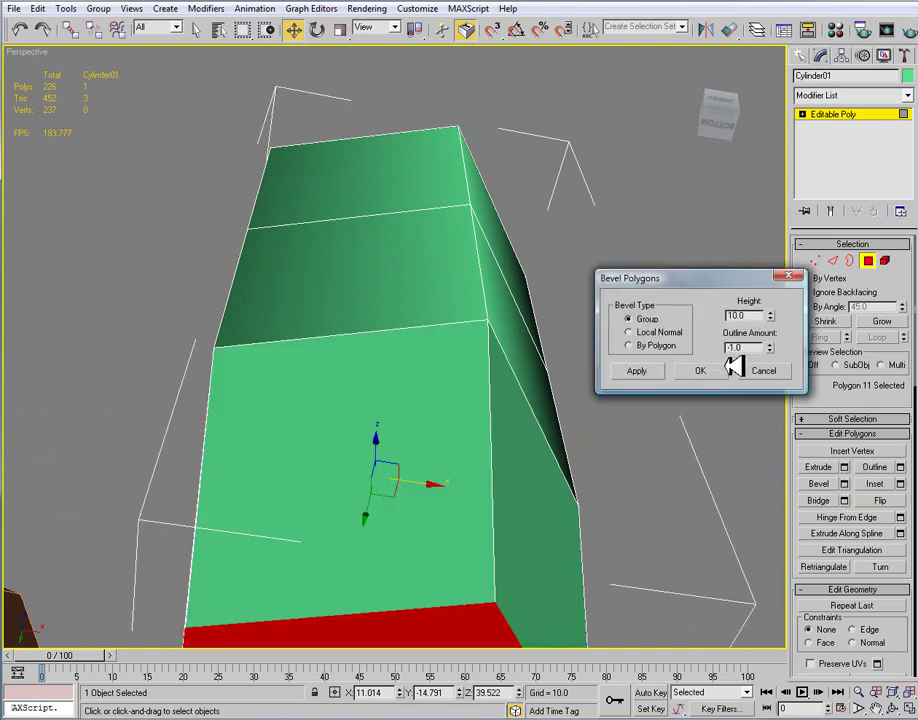
right_click(771, 316)
click(763, 370)
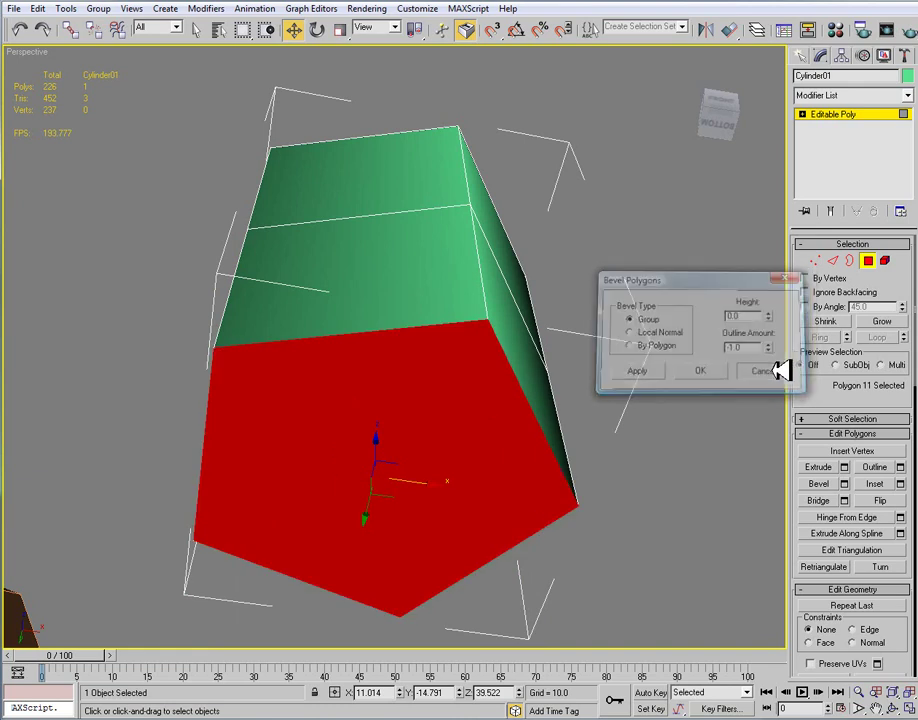
Bevel the bottom polygon outward with a height of 0.2 to form a flared hat brim, and lower it slightly
click(844, 483)
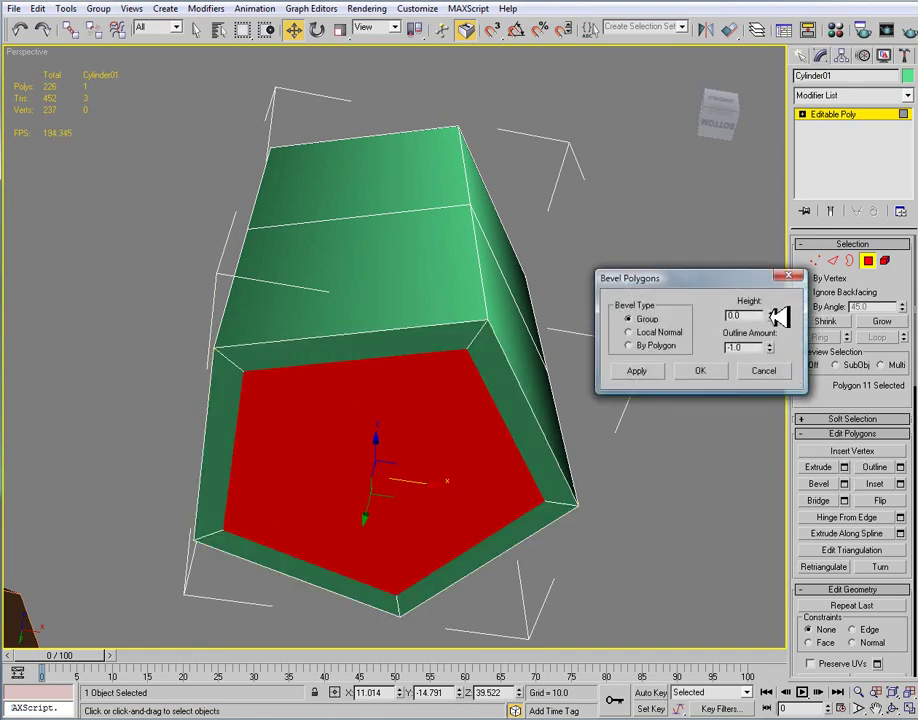
drag(770, 315, 770, 298)
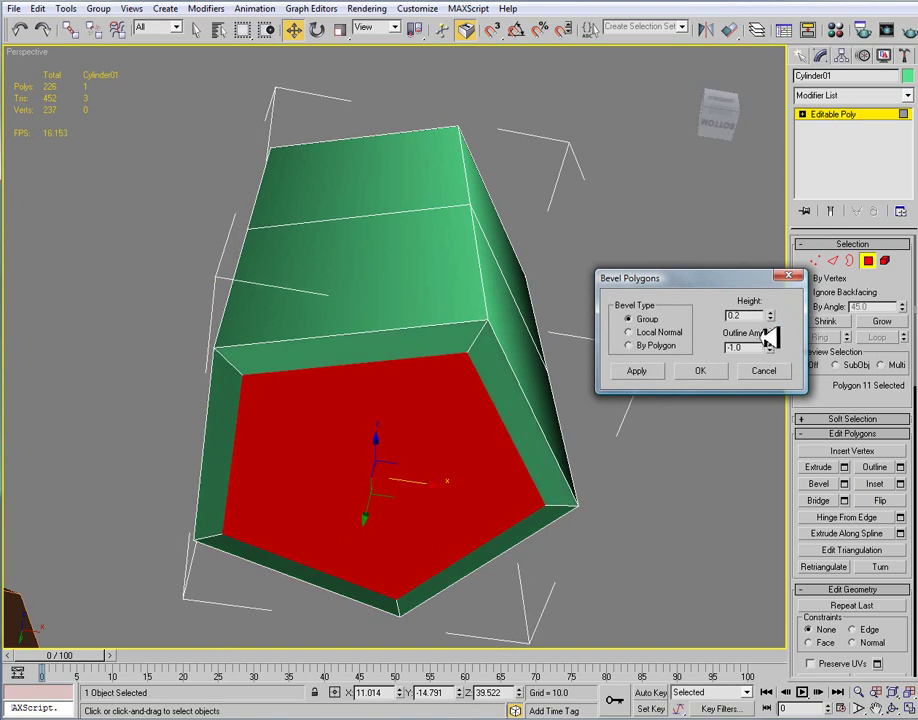
drag(770, 348, 680, 160)
click(703, 373)
alt+middle_drag(400, 310, 357, 395)
scroll(373, 380, down, 3)
drag(386, 437, 397, 443)
alt+middle_drag(441, 389, 475, 455)
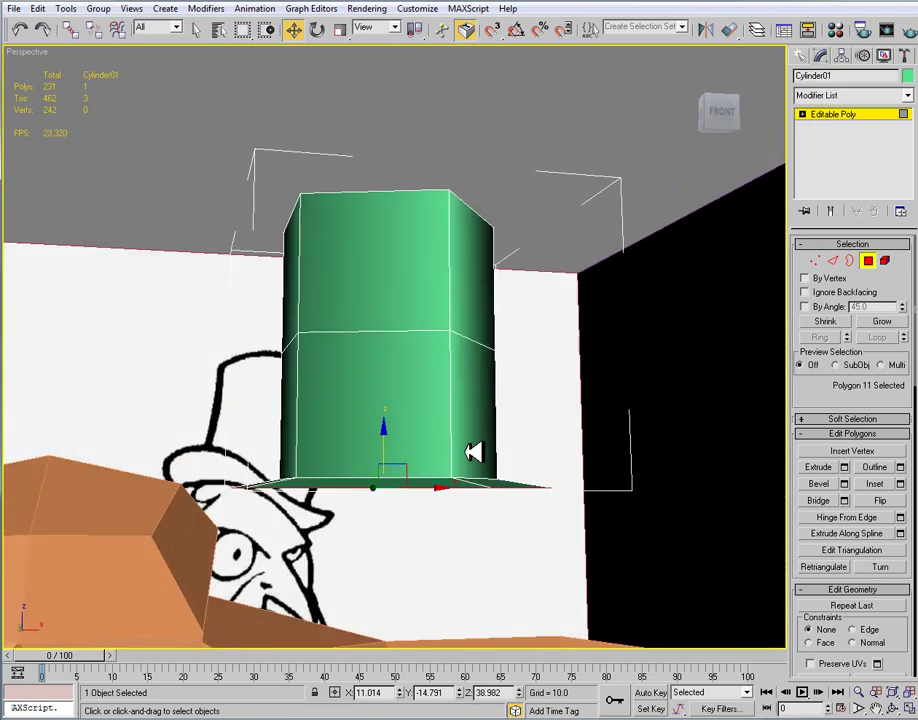
In the Front view, scale the crown's middle and base vertices to 90% along X and widen the top ring of vertices
key(f)
scroll(420, 359, up, 6)
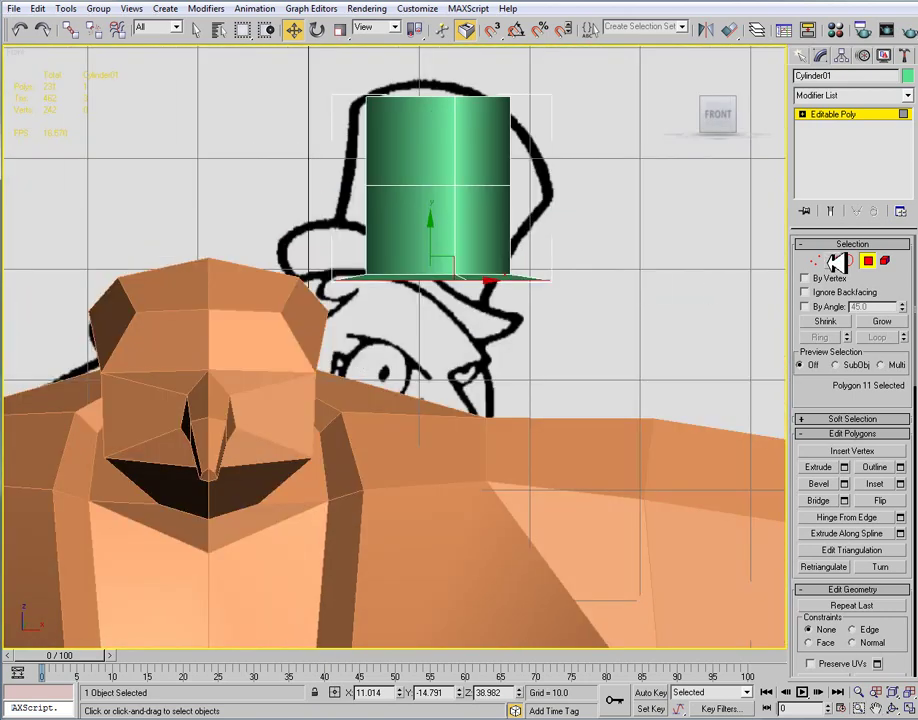
click(818, 261)
drag(556, 322, 207, 246)
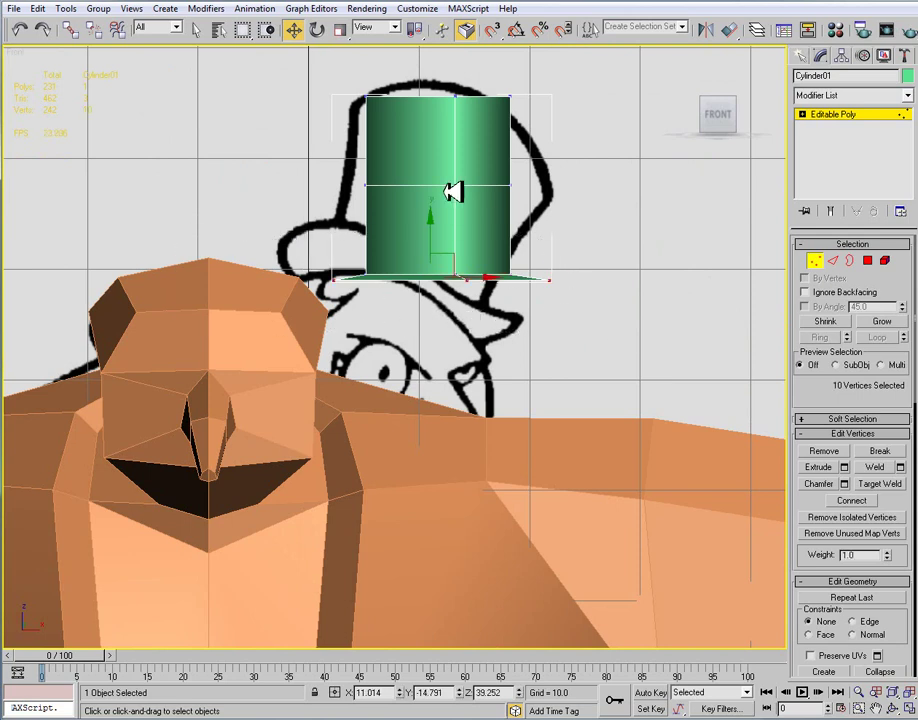
drag(326, 160, 565, 270)
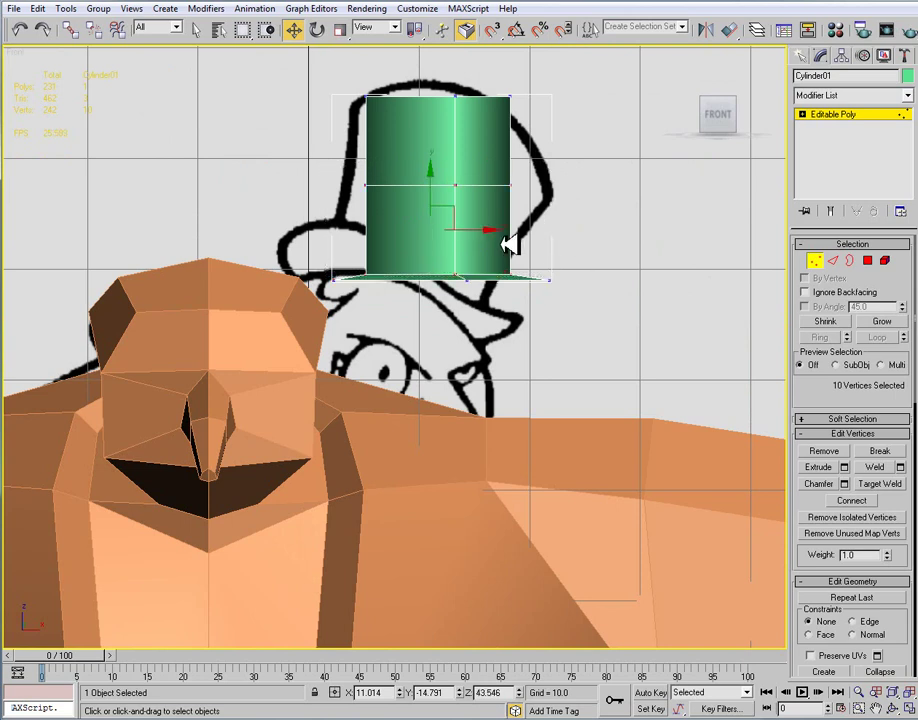
key(r)
drag(522, 229, 506, 229)
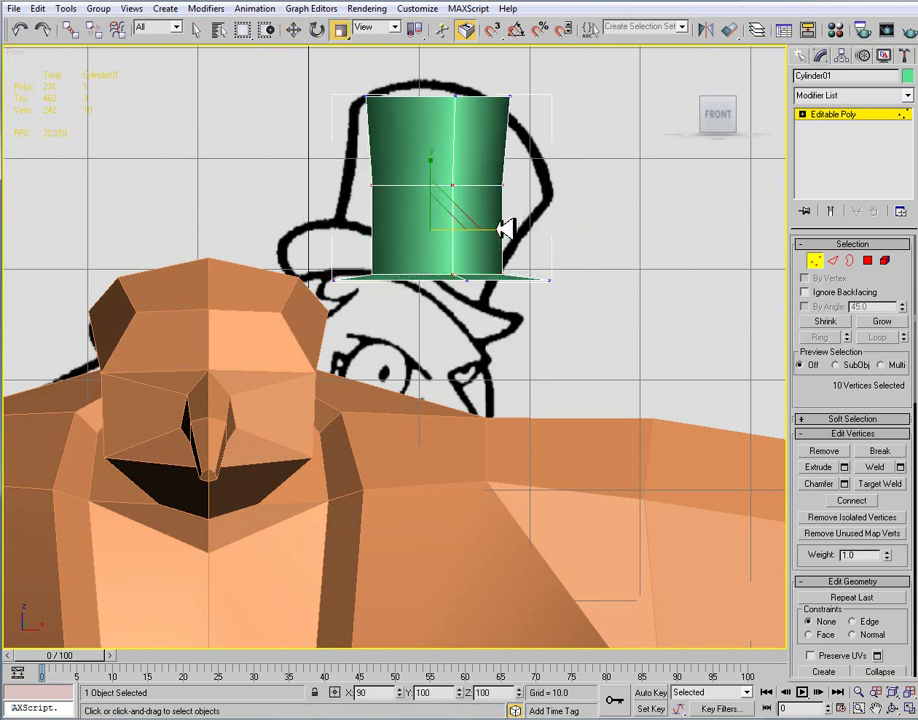
drag(365, 76, 517, 97)
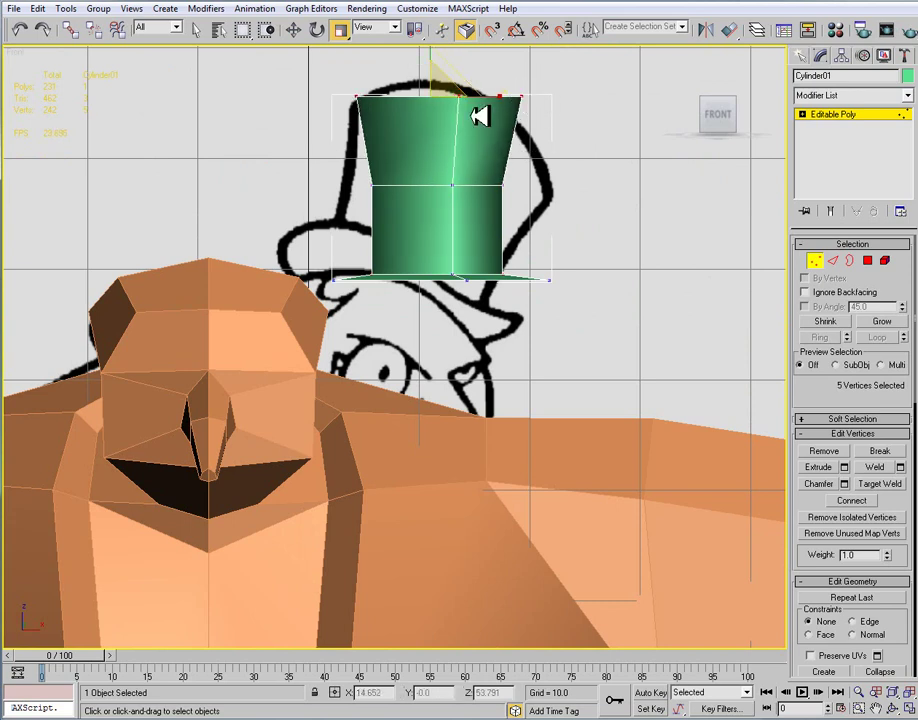
In the Left view, scale the crown's middle and base vertices to 86% horizontally
key(l)
middle_drag(531, 174, 543, 287)
scroll(543, 287, down, 3)
middle_drag(385, 135, 411, 288)
scroll(408, 277, up, 1)
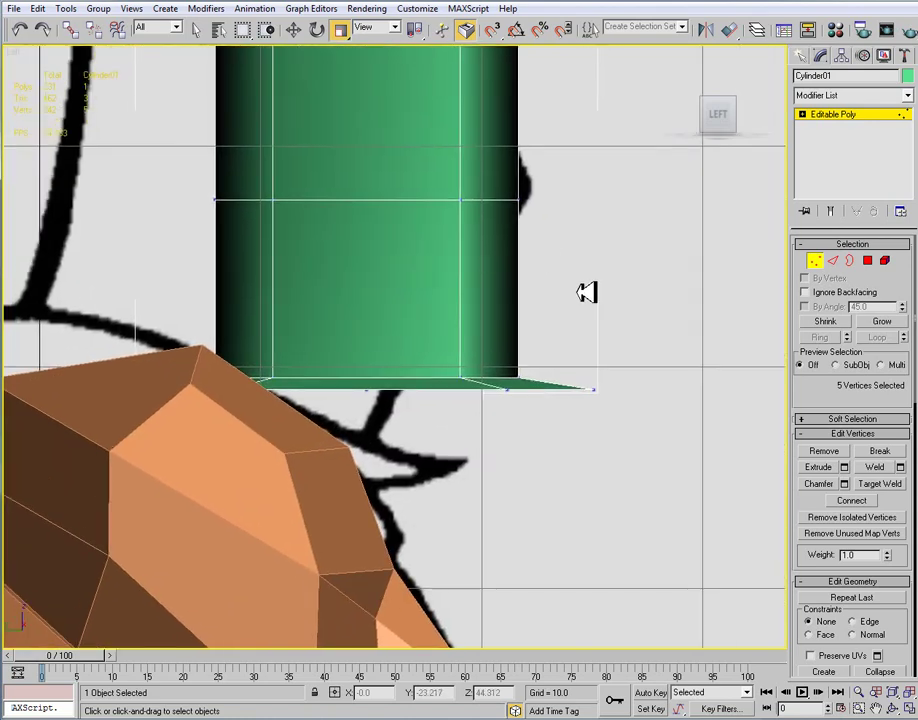
drag(545, 380, 184, 158)
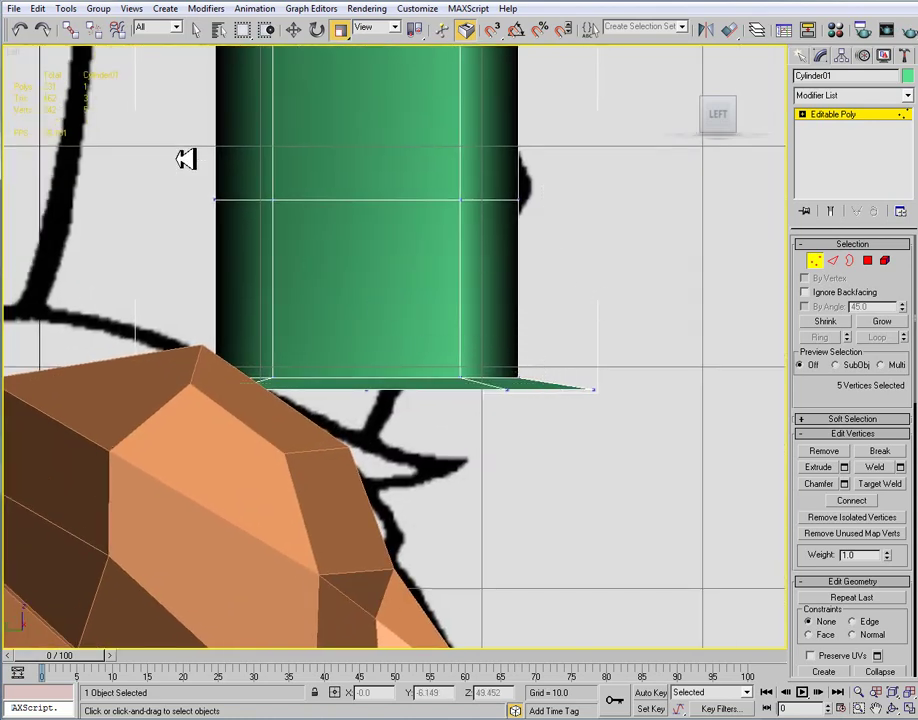
drag(443, 290, 430, 289)
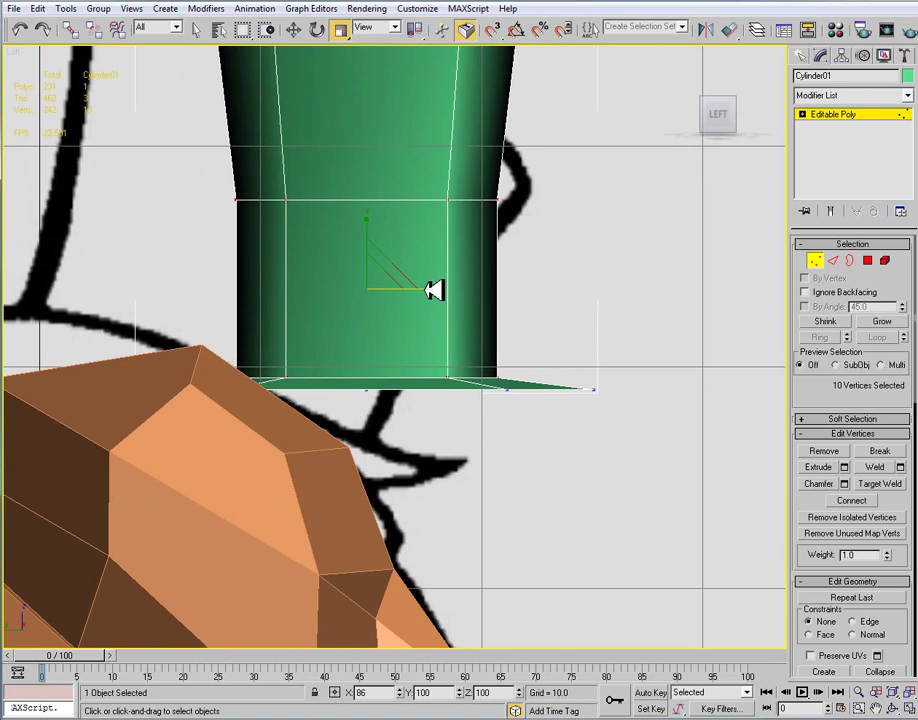
scroll(578, 259, down, 3)
middle_drag(569, 259, 561, 275)
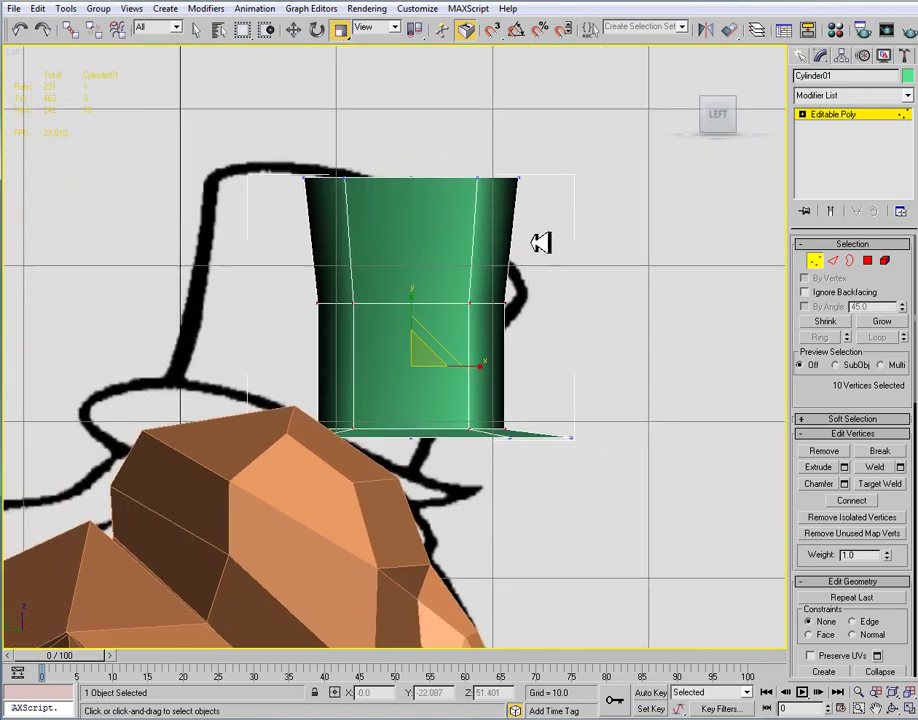
Leave vertex editing and move the whole hat along the X axis toward the character's head
click(848, 114)
key(p)
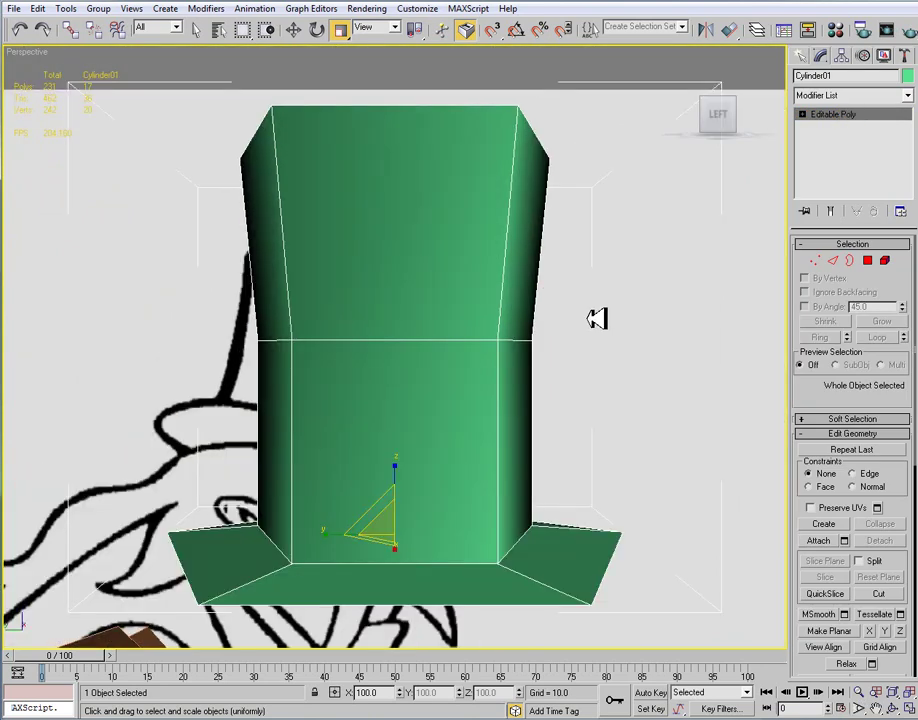
scroll(439, 402, down, 6)
alt+middle_drag(437, 416, 393, 429)
key(w)
drag(458, 378, 370, 378)
Move the hat in the Top view so that it sits over the character's head
key(r)
key(t)
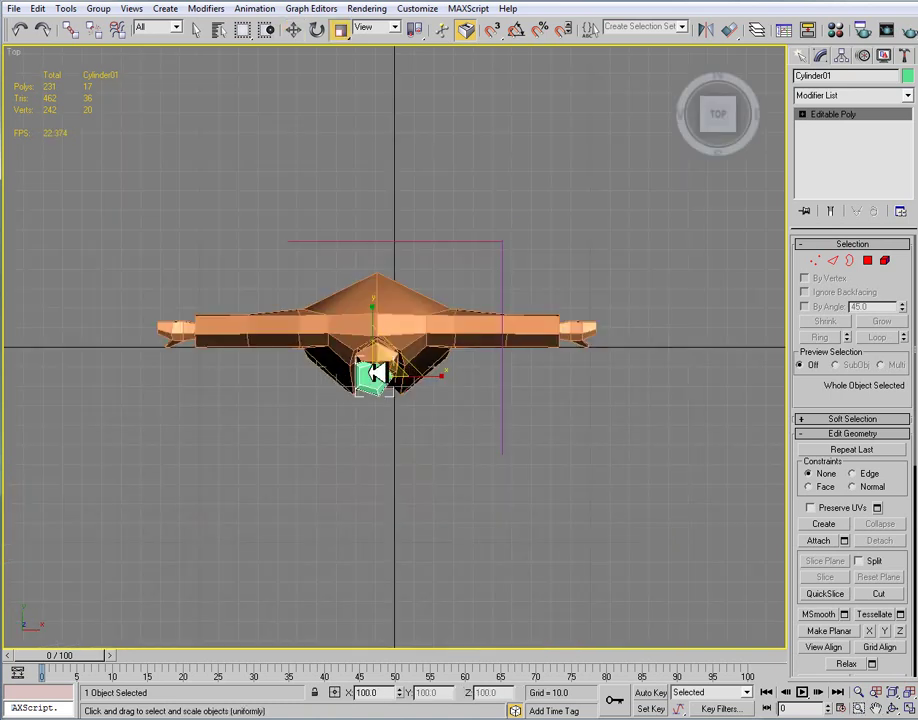
key(w)
scroll(403, 325, up, 2)
drag(370, 338, 357, 322)
drag(433, 352, 427, 318)
Scale the hat up to about 147% in the XY plane, keeping its height
key(r)
key(r)
scroll(427, 318, up, 3)
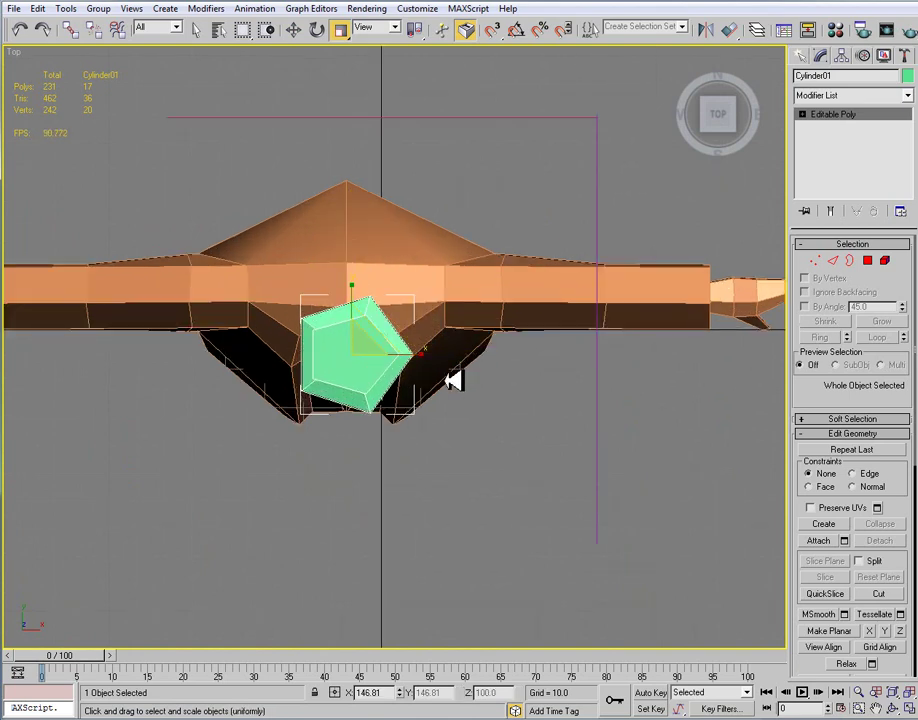
Select the hat in the Perspective view and move it about -2.18 units along the X axis
key(e)
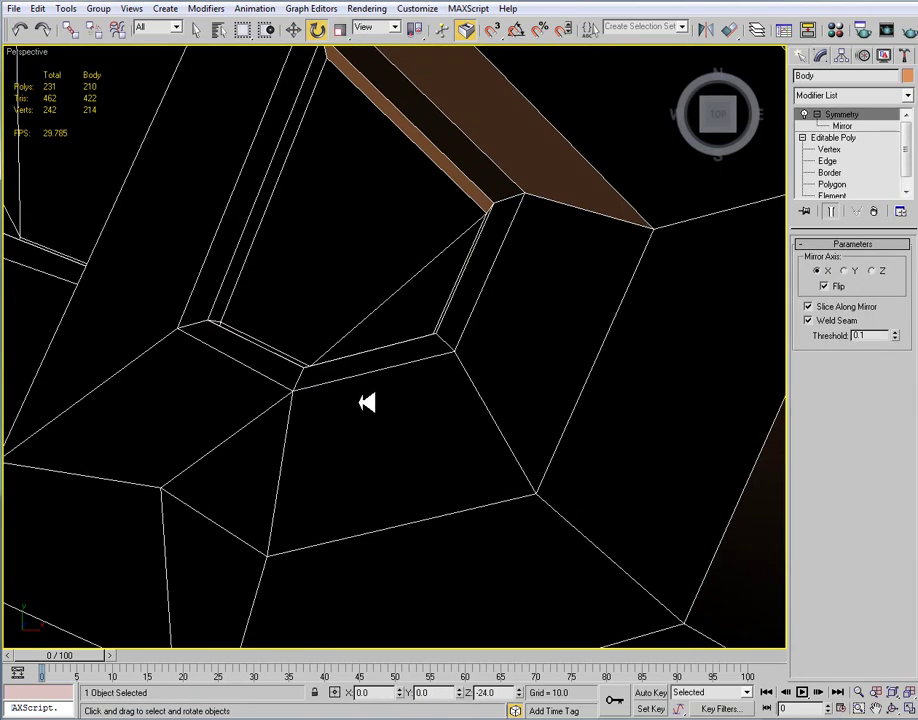
alt+middle_drag(367, 402, 422, 320)
key(z)
key(z)
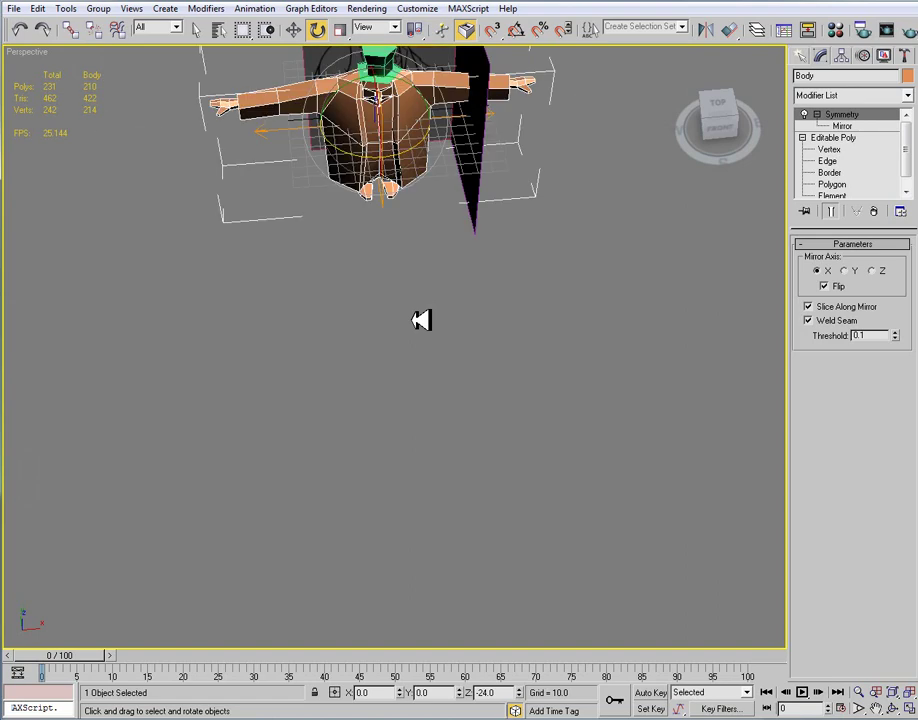
middle_drag(406, 262, 406, 324)
scroll(459, 264, up, 6)
click(440, 278)
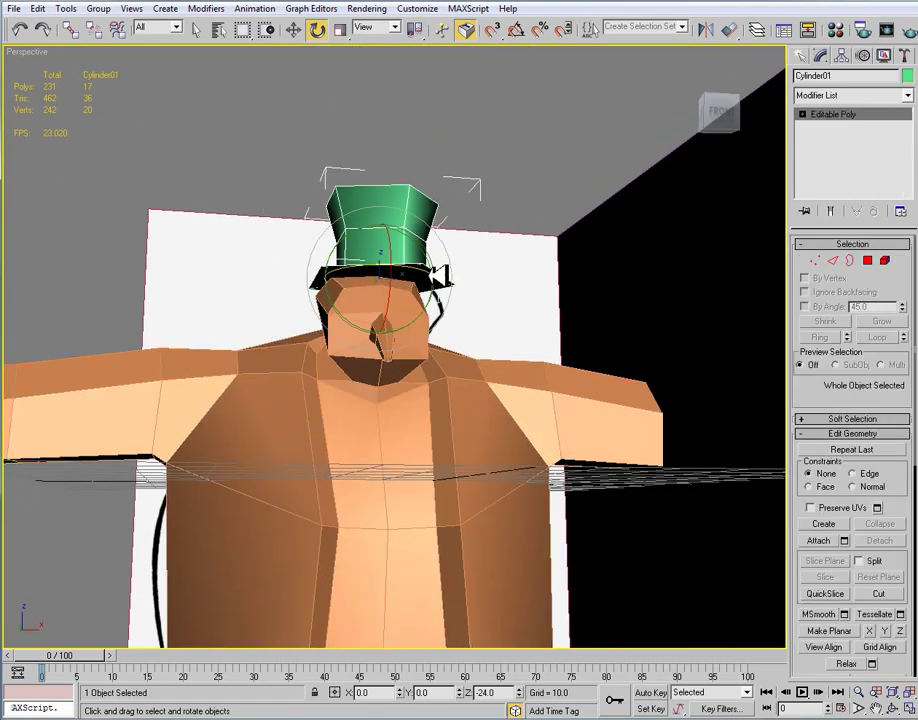
key(w)
drag(440, 278, 432, 283)
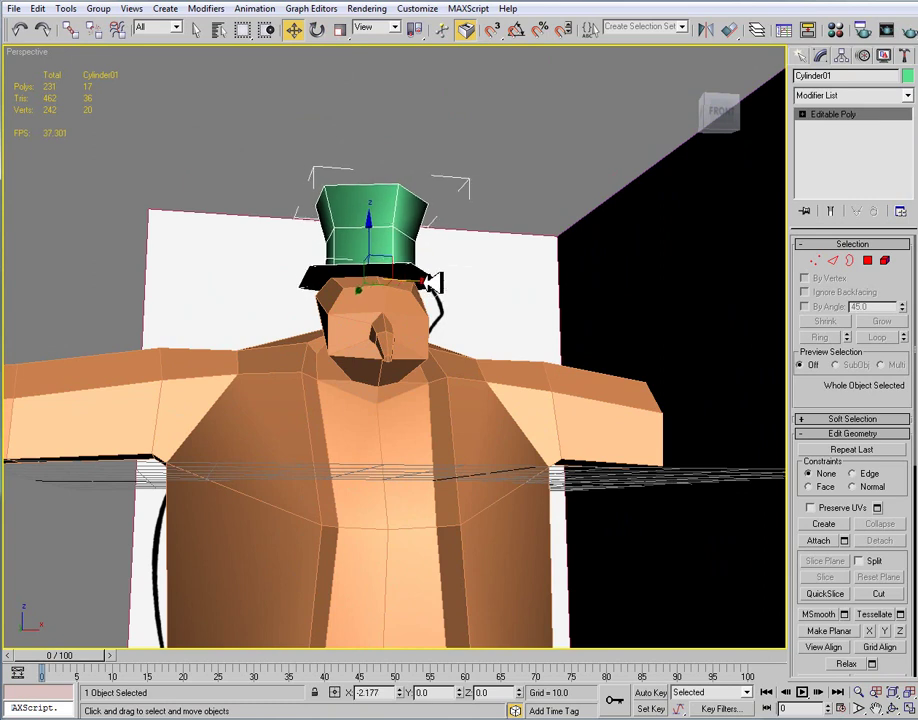
Tilt the hat sideways on the head in the Front view and shift it about -0.27 units along X
key(f)
middle_drag(430, 284, 473, 332)
scroll(434, 329, down, 3)
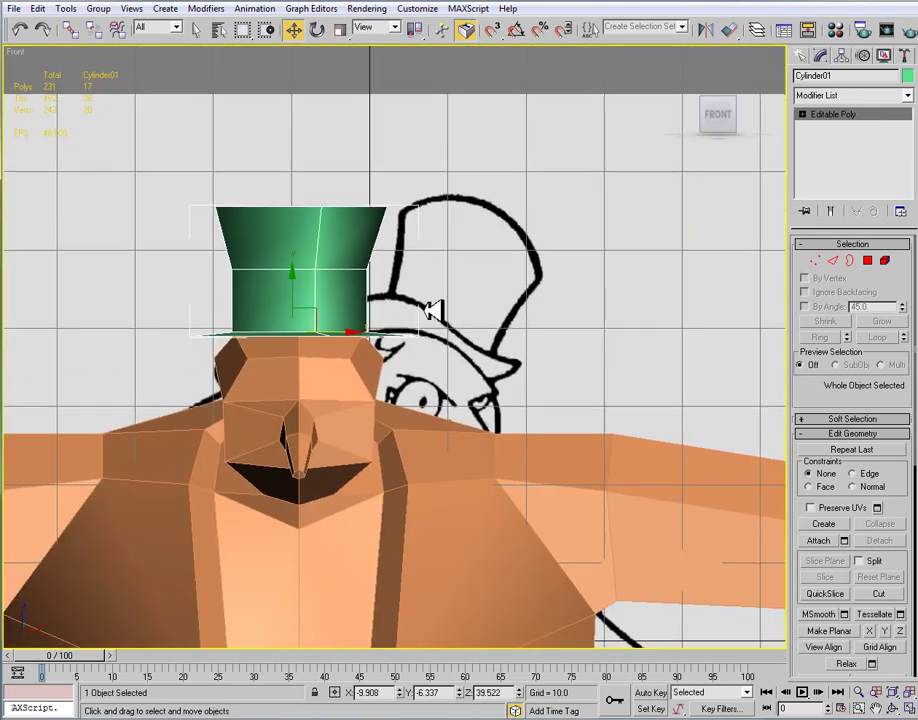
middle_drag(418, 326, 432, 283)
key(e)
drag(361, 264, 374, 286)
key(w)
drag(332, 241, 330, 248)
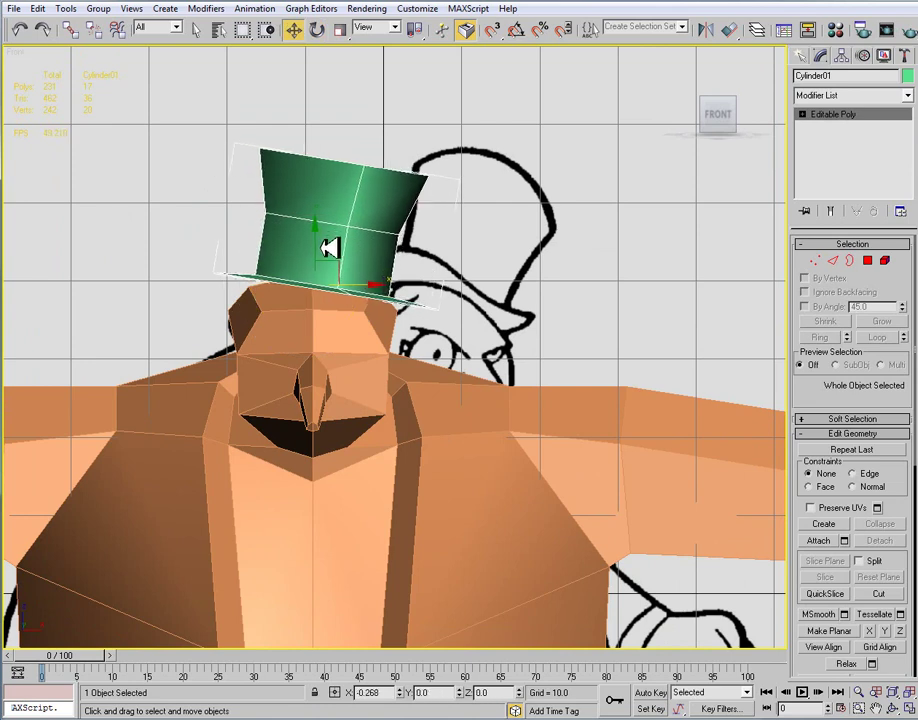
Tilt the hat forward by about 8.6° in the Left view to follow the reference drawing
key(l)
scroll(434, 420, down, 5)
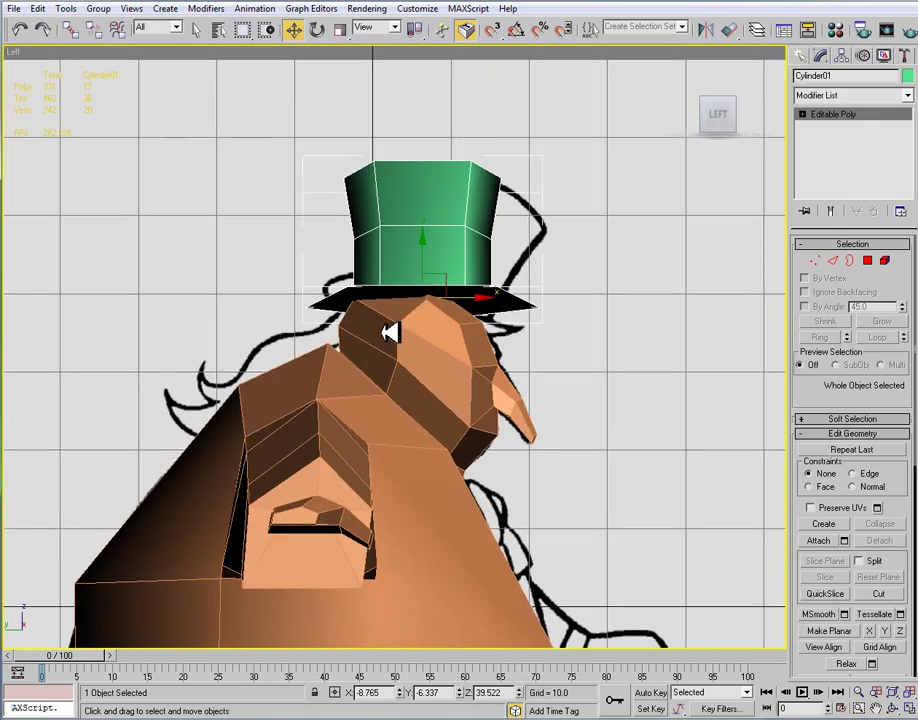
scroll(438, 313, up, 2)
middle_drag(438, 313, 384, 327)
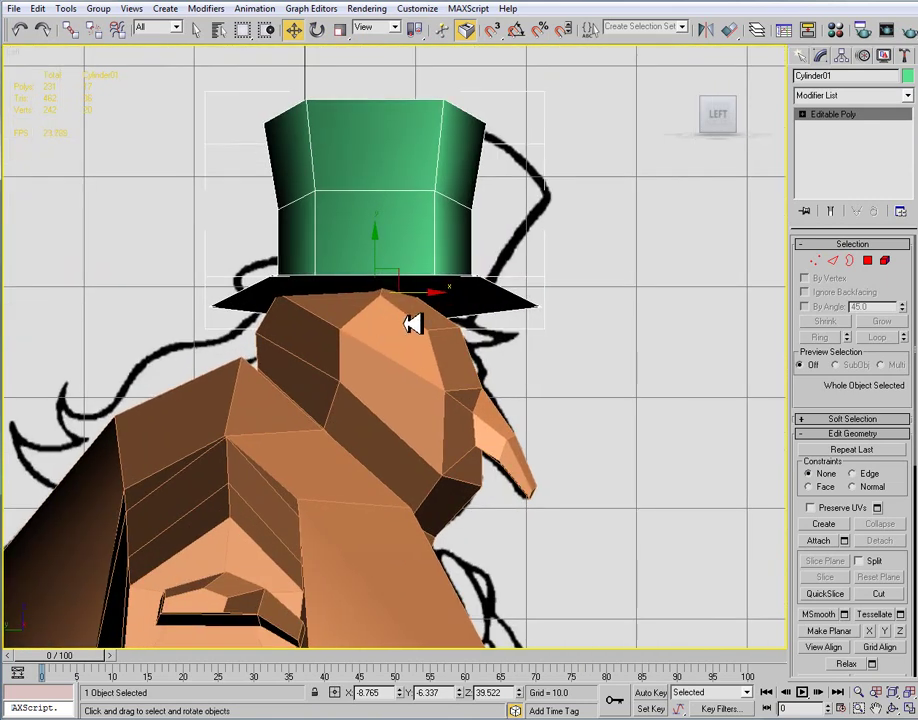
key(e)
drag(434, 271, 436, 284)
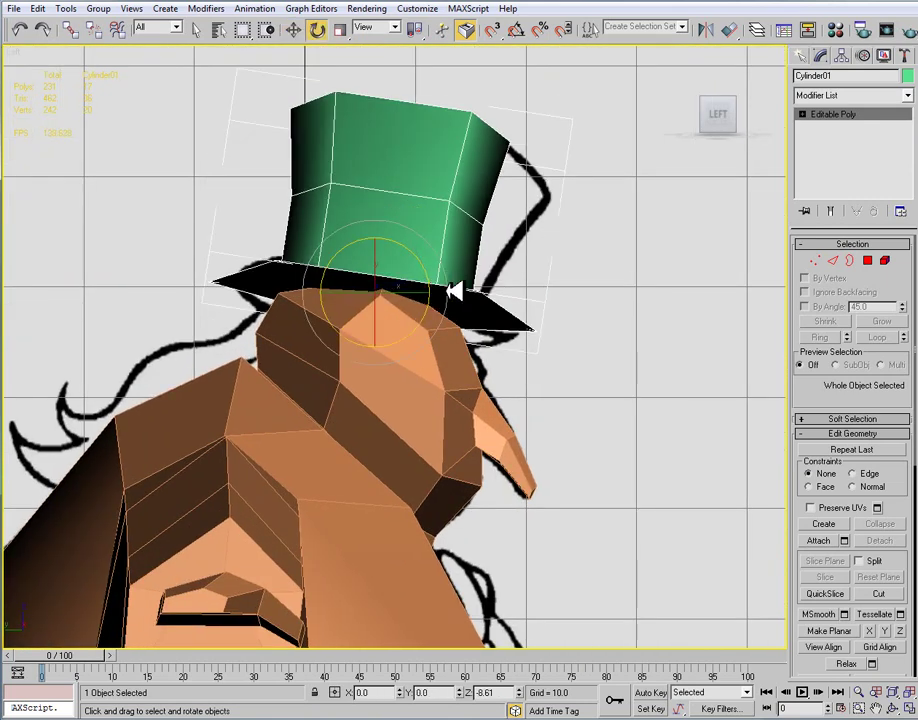
In the Left view, move the hat about 0.53 units forward and 0.93 down, and tilt it forward another 3.78°
key(w)
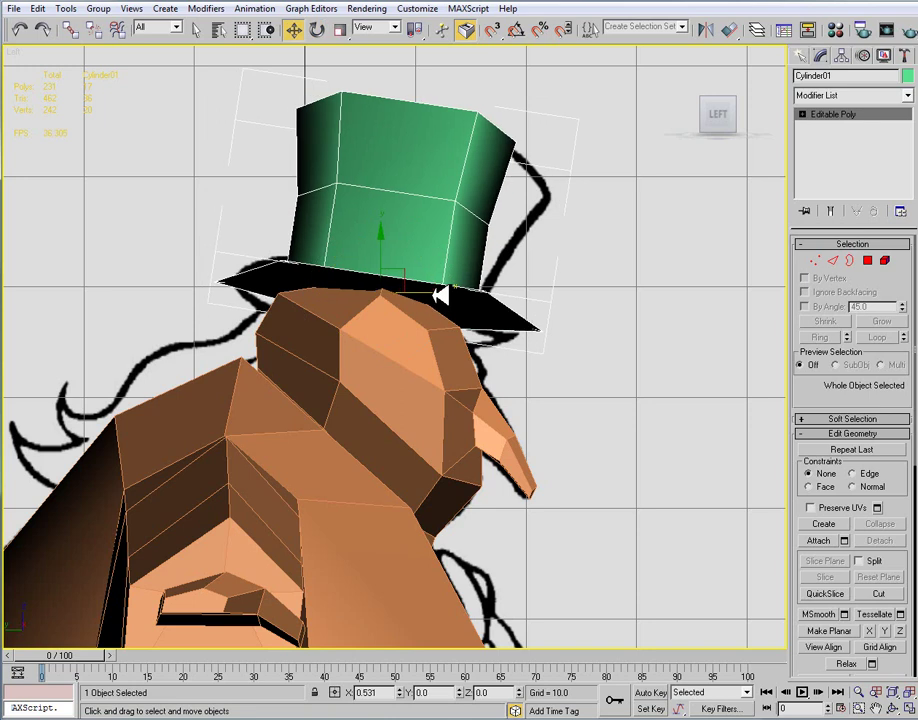
drag(388, 238, 388, 249)
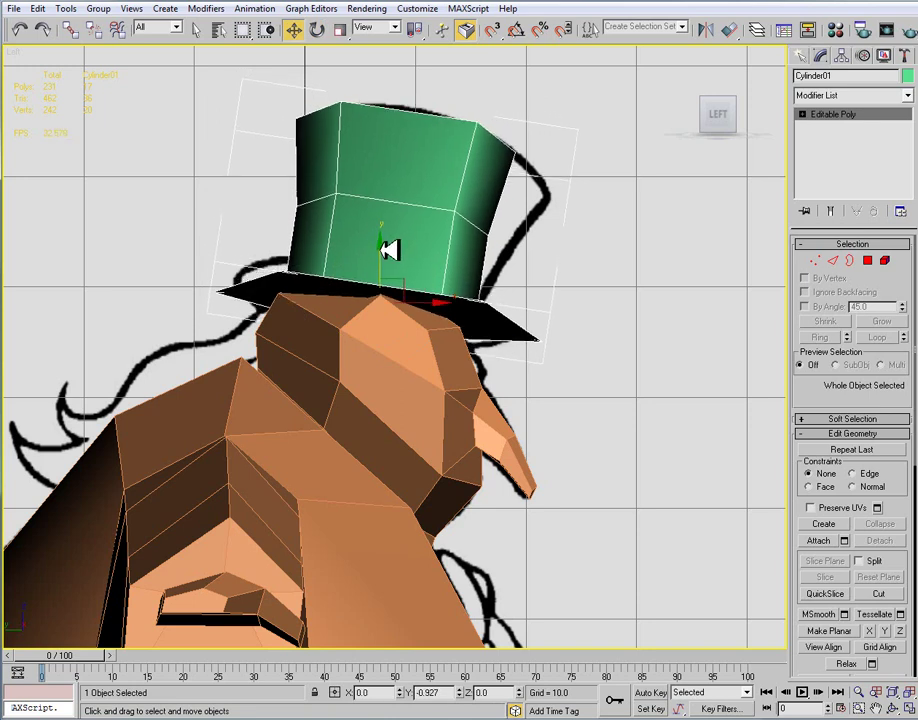
drag(440, 282, 441, 287)
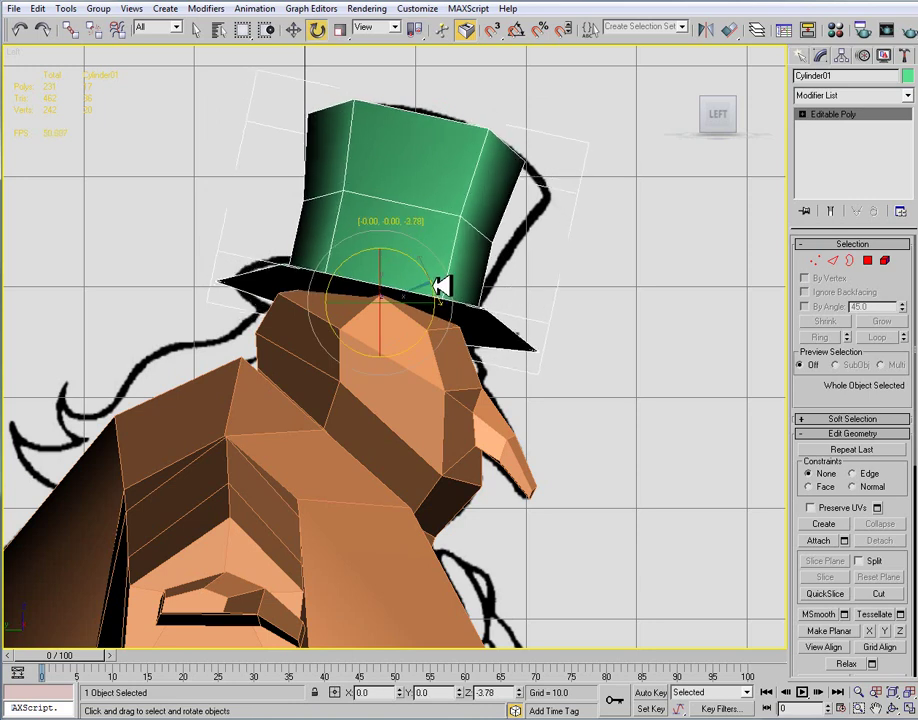
click(605, 310)
Check the hat's fit from several angles in the Perspective view and rotate it by about -2.51°
key(p)
scroll(604, 311, down, 5)
alt+middle_drag(545, 325, 401, 222)
scroll(512, 336, up, 5)
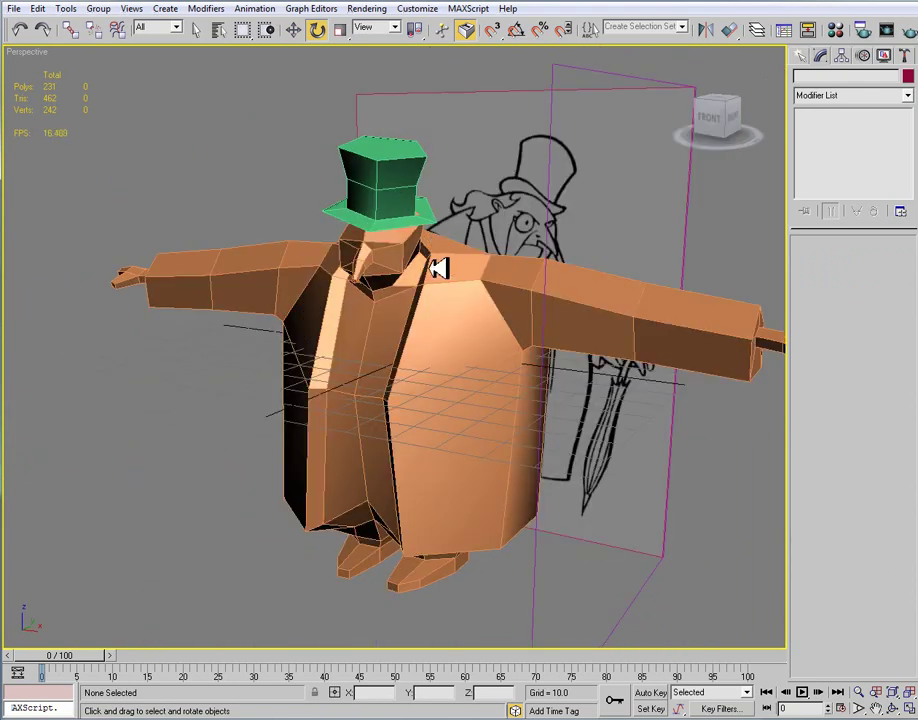
alt+middle_drag(490, 336, 283, 212)
click(480, 310)
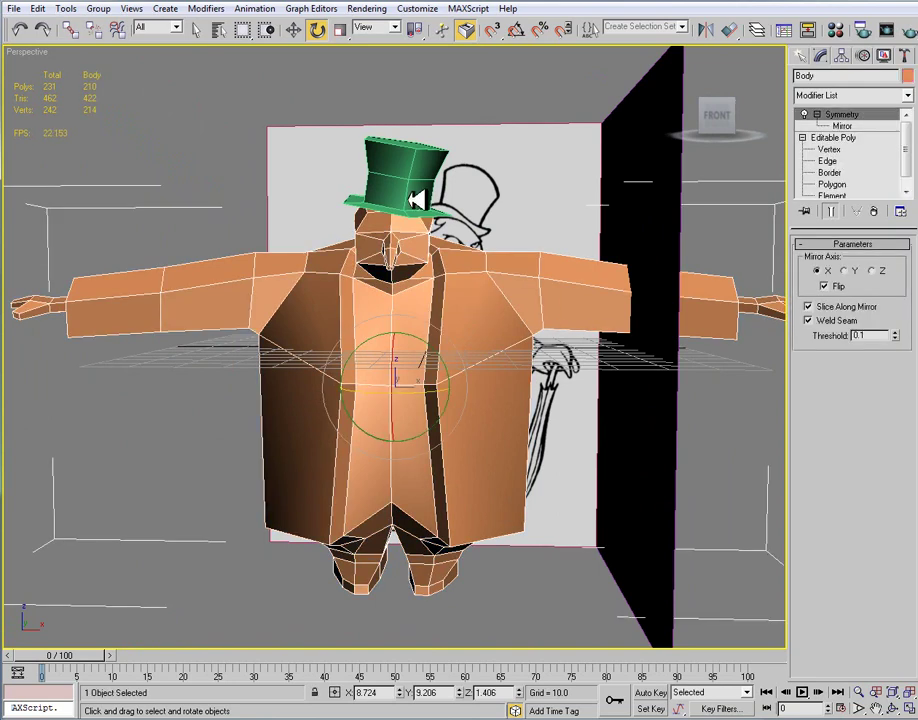
click(737, 502)
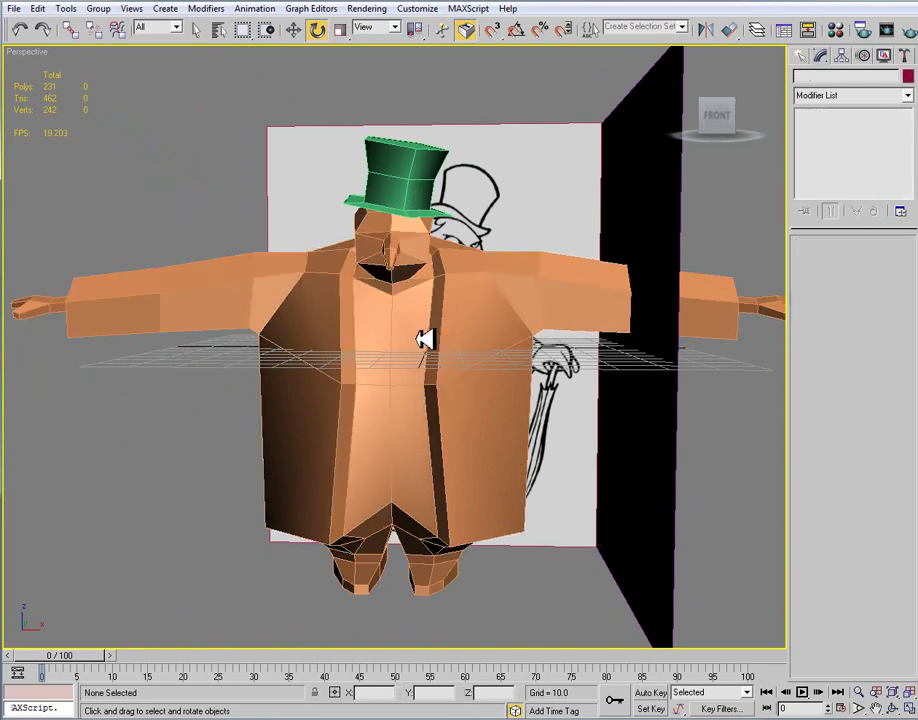
drag(417, 224, 412, 221)
alt+middle_drag(445, 300, 395, 347)
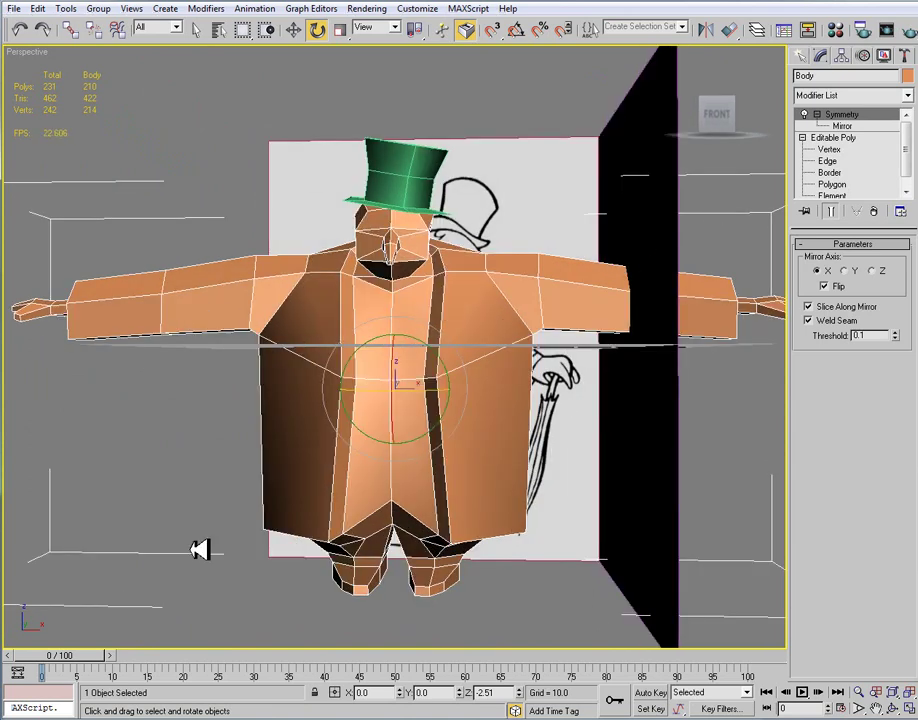
Shorten the arm by moving the Body's arm and hand vertices along X toward the torso
alt+middle_drag(358, 326, 333, 416)
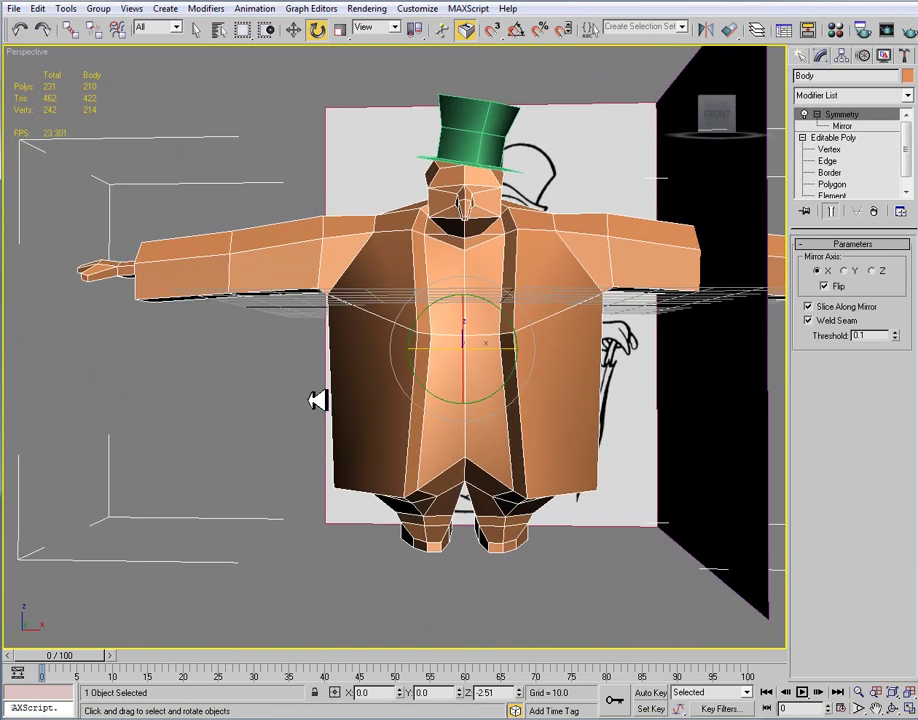
click(831, 151)
middle_drag(264, 345, 330, 410)
drag(330, 410, 53, 236)
key(w)
drag(237, 329, 258, 327)
drag(268, 401, 75, 224)
drag(258, 331, 275, 330)
alt+middle_drag(275, 330, 177, 294)
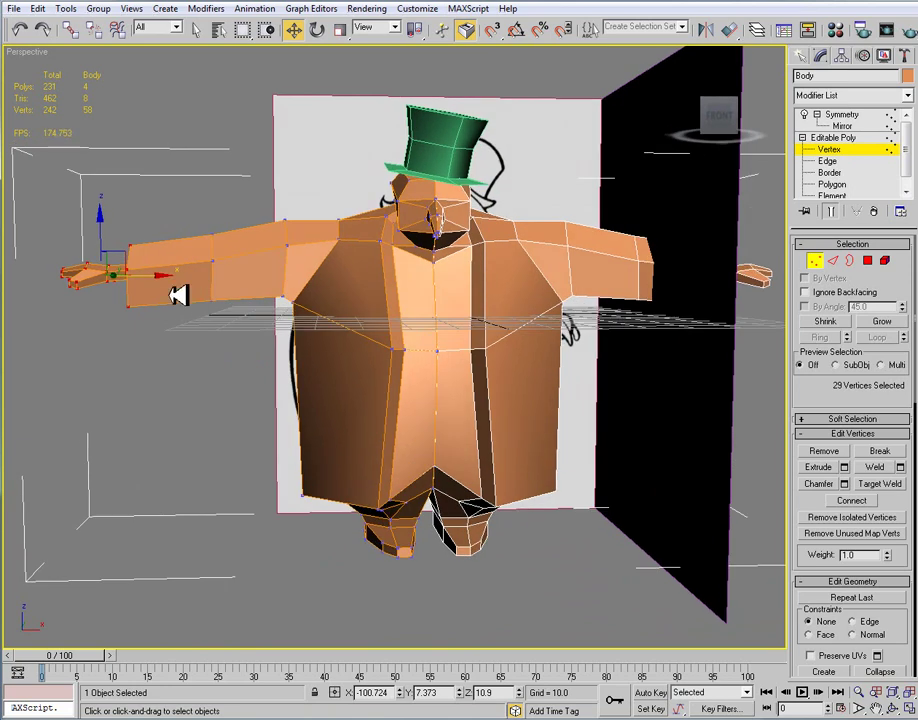
drag(166, 277, 174, 276)
click(266, 370)
Select the coat's vertical edges below the waist in the Front view and connect them with a horizontal edge loop
middle_drag(268, 371, 215, 418)
scroll(272, 381, down, 3)
alt+middle_drag(272, 381, 466, 313)
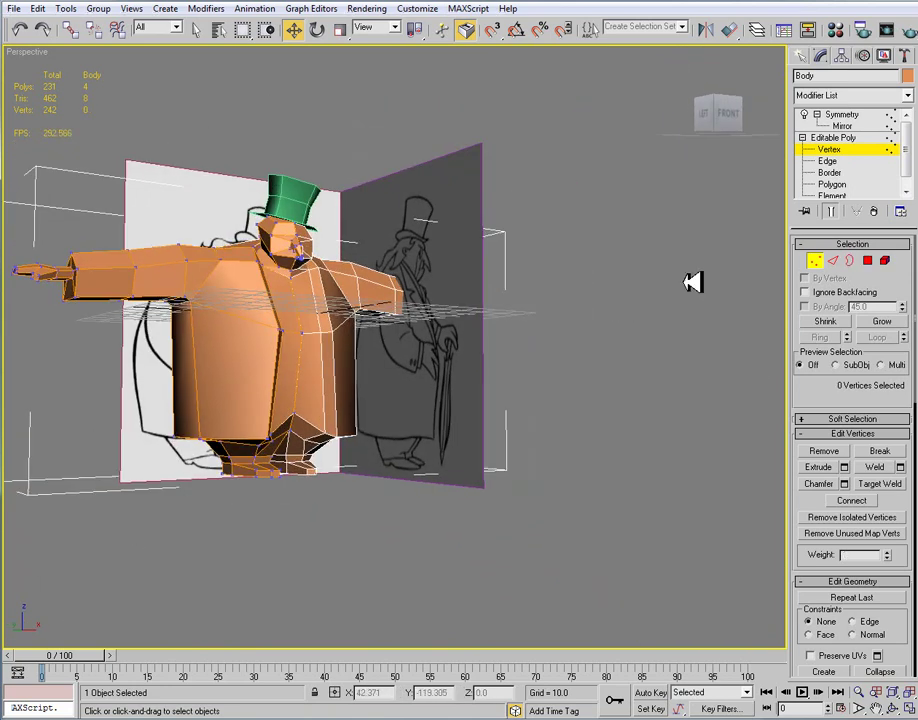
click(830, 161)
alt+middle_drag(727, 240, 275, 376)
click(265, 378)
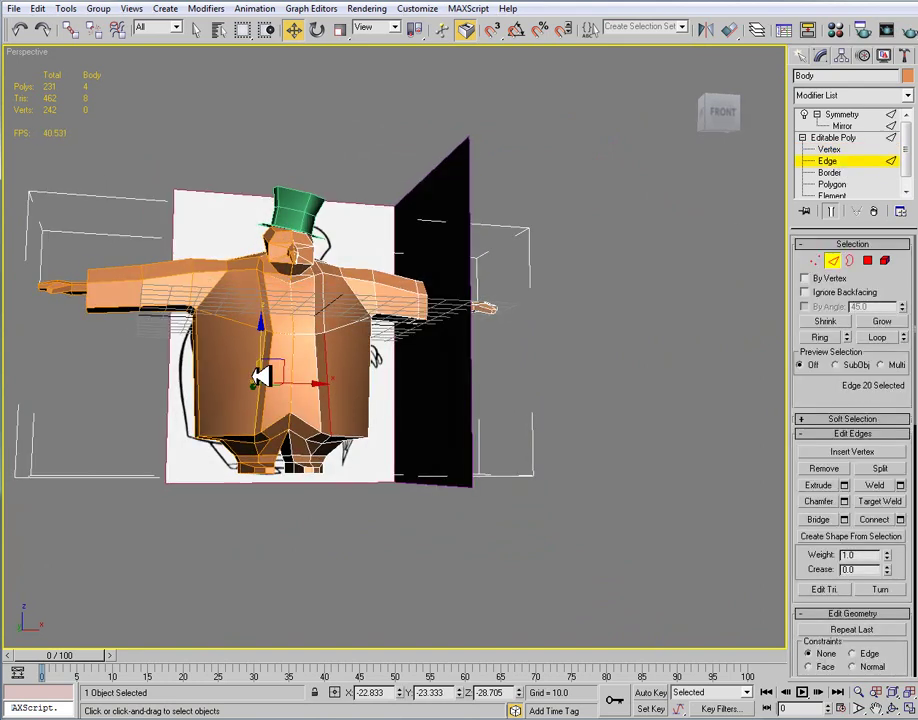
key(f)
scroll(219, 334, up, 3)
scroll(297, 395, up, 2)
middle_drag(297, 395, 296, 330)
drag(87, 374, 659, 413)
click(875, 519)
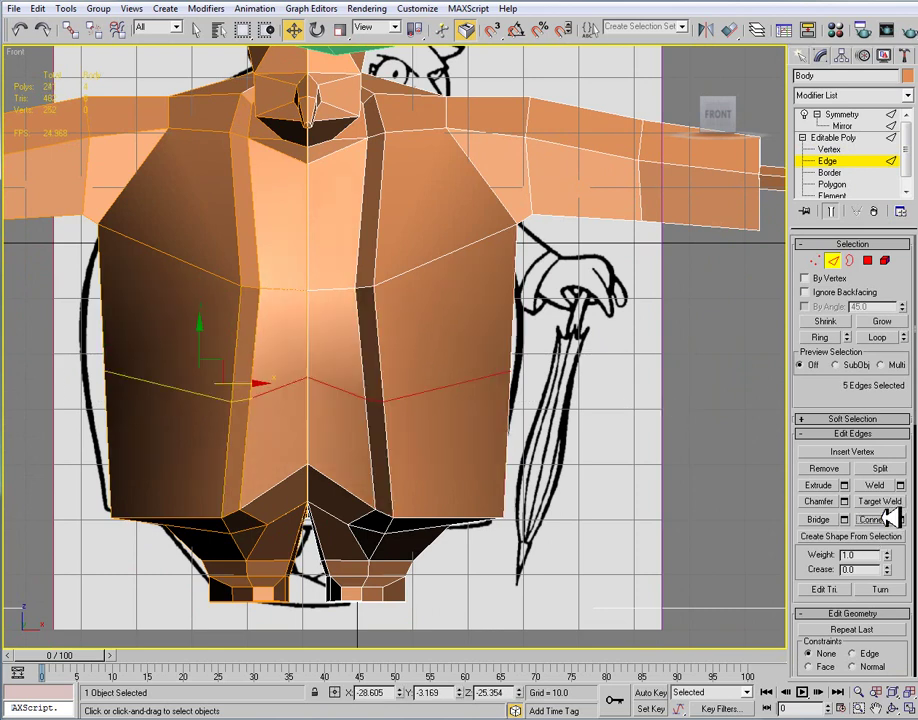
Flatten the new loop's vertices to 27% vertically in the Front view and make the body see-through
key(1)
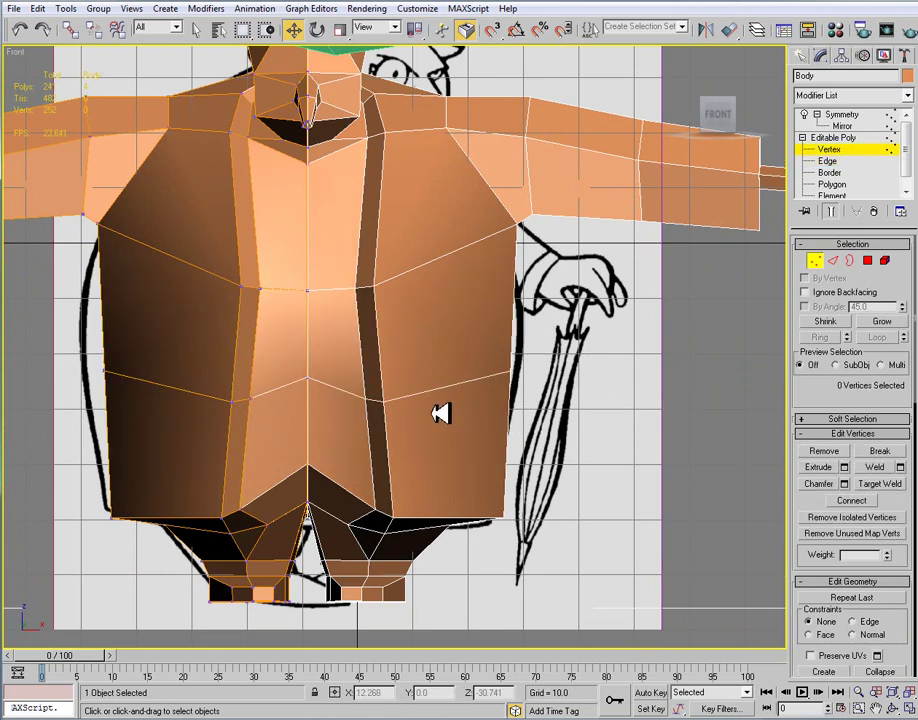
drag(415, 408, 417, 410)
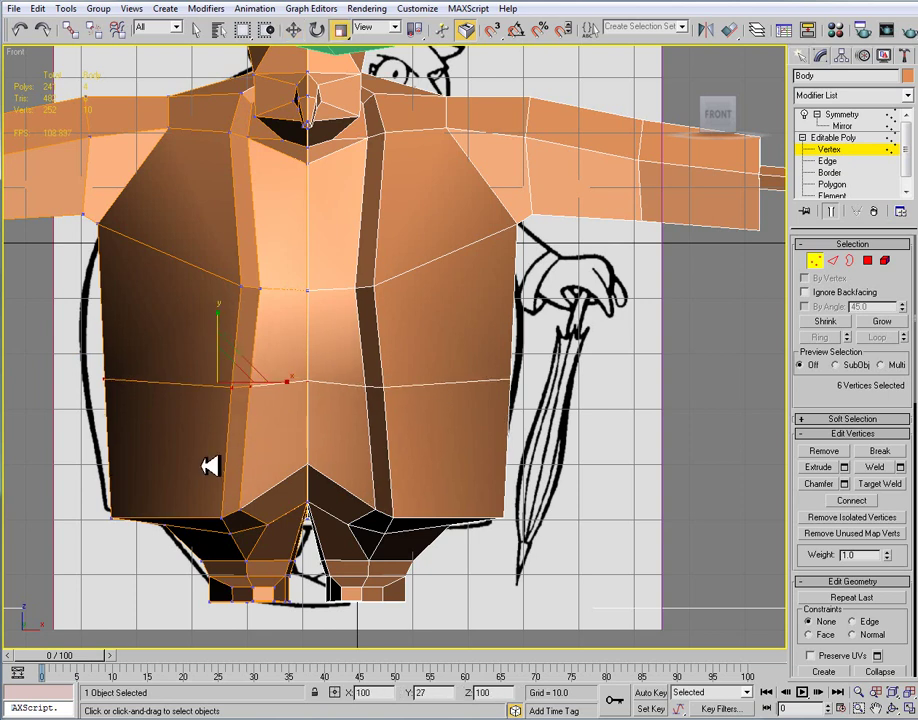
key(alt+x)
Raise the new loop's vertices about 1.13 units in the Front view
scroll(300, 428, up, 3)
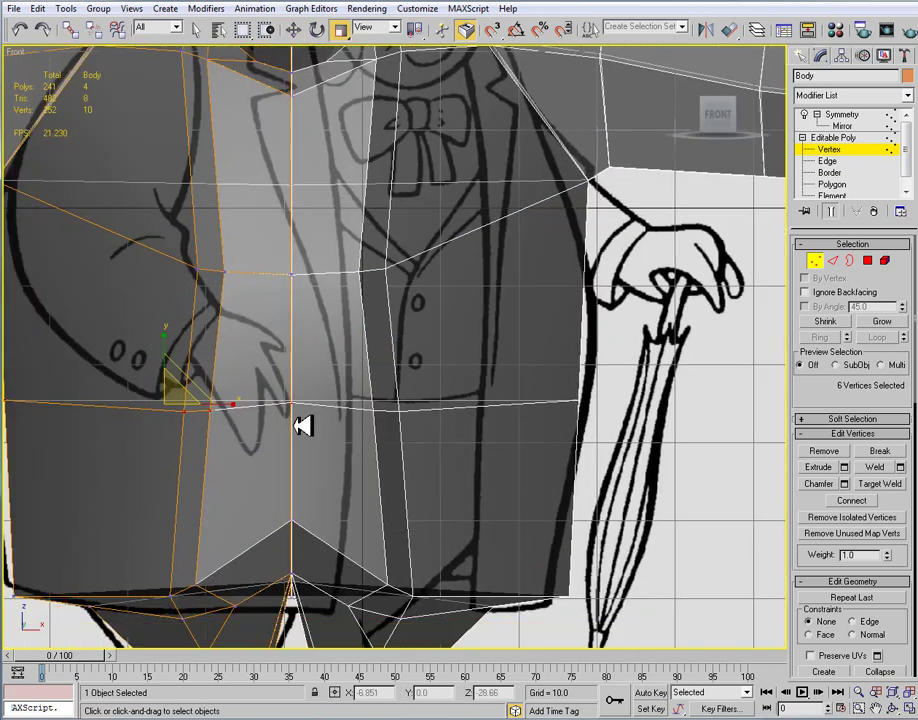
key(w)
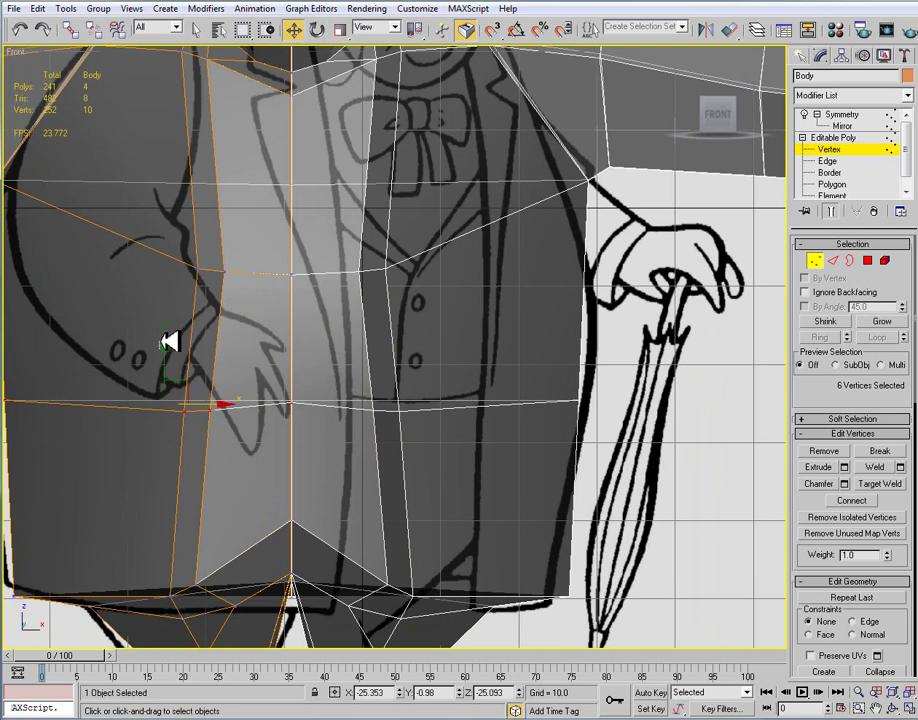
key(ctrl+z)
drag(170, 349, 172, 342)
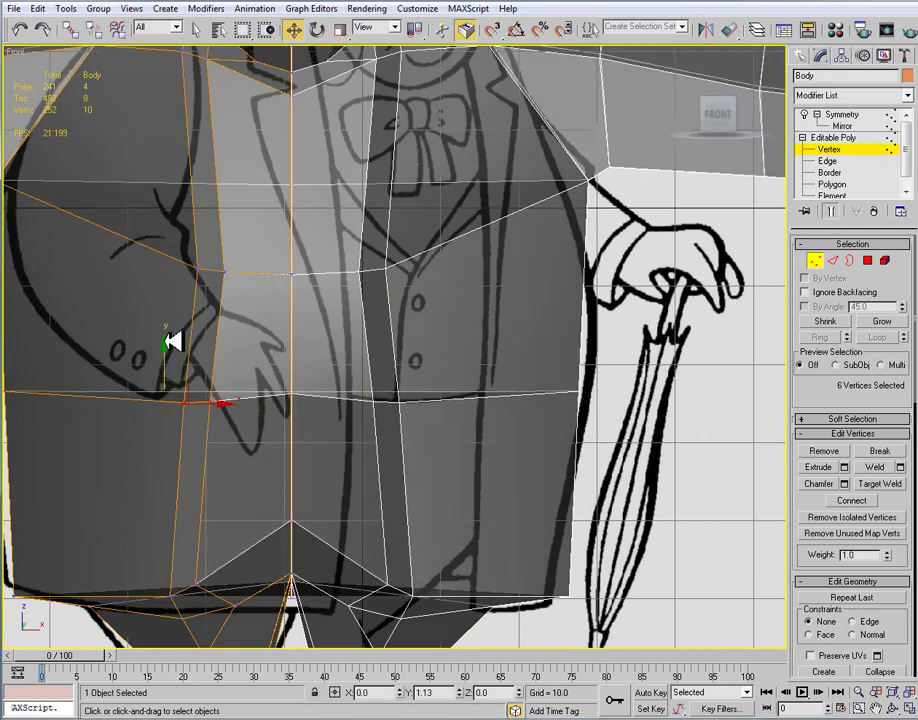
Move the new loop's outer side vertices outward along X in the Front view to widen the coat
middle_drag(192, 371, 341, 373)
drag(243, 437, 243, 437)
drag(230, 392, 190, 393)
In the Left view, move the loop's rear vertices backward and its front vertices forward to round the coat's outline
alt+middle_drag(200, 397, 362, 284)
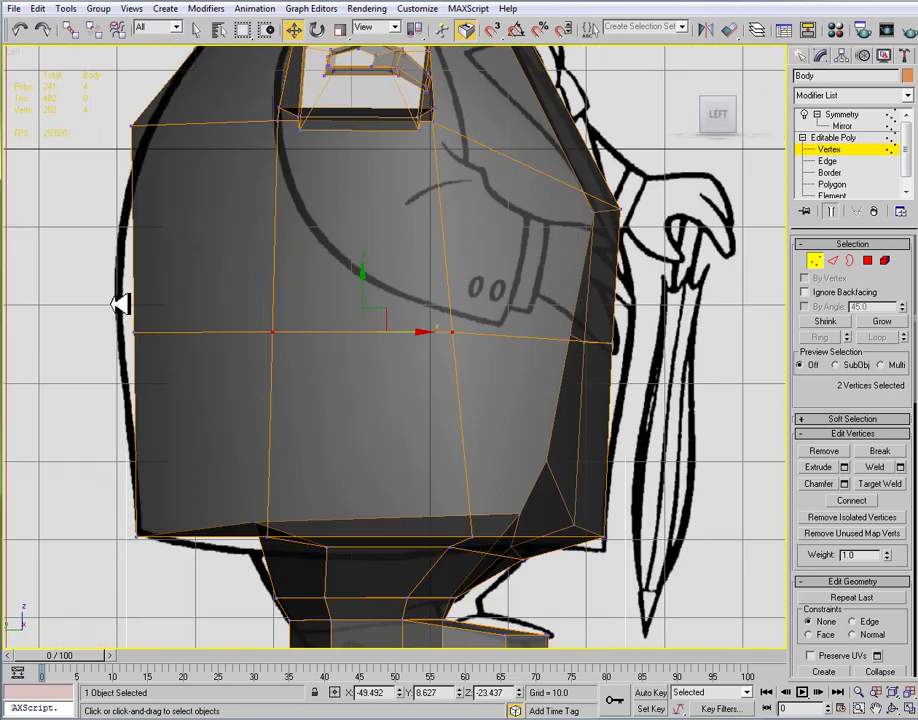
drag(129, 316, 338, 379)
drag(270, 333, 250, 332)
alt+middle_drag(300, 385, 530, 432)
drag(338, 330, 557, 380)
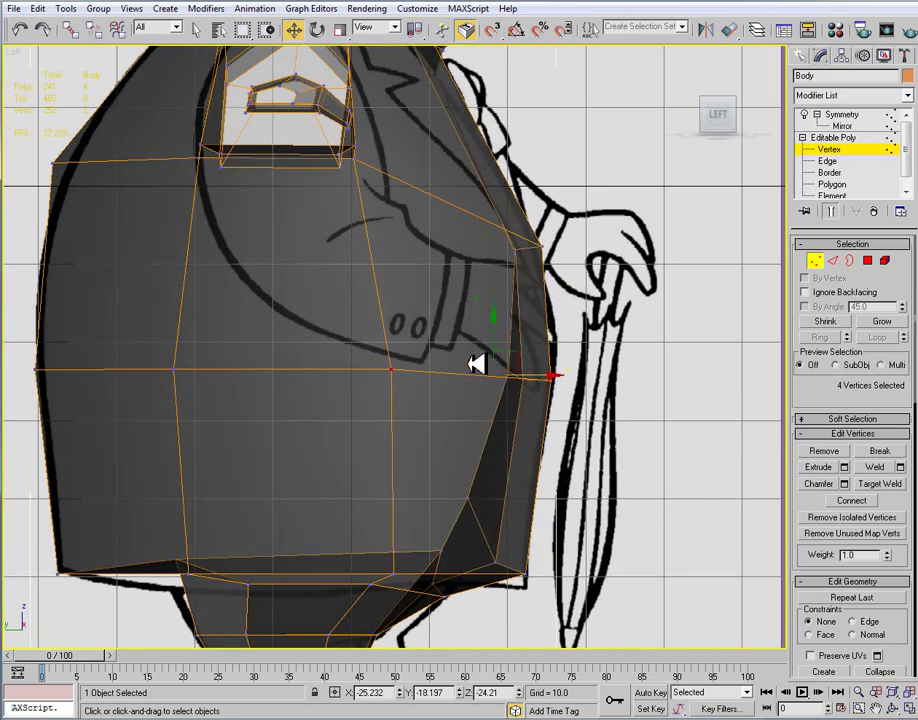
middle_drag(547, 380, 619, 414)
click(245, 403)
drag(306, 405, 310, 405)
Lower the coat's side hem vertices in the Left view to follow the drawing's hemline
middle_drag(390, 557, 364, 400)
drag(268, 477, 265, 442)
drag(219, 392, 219, 396)
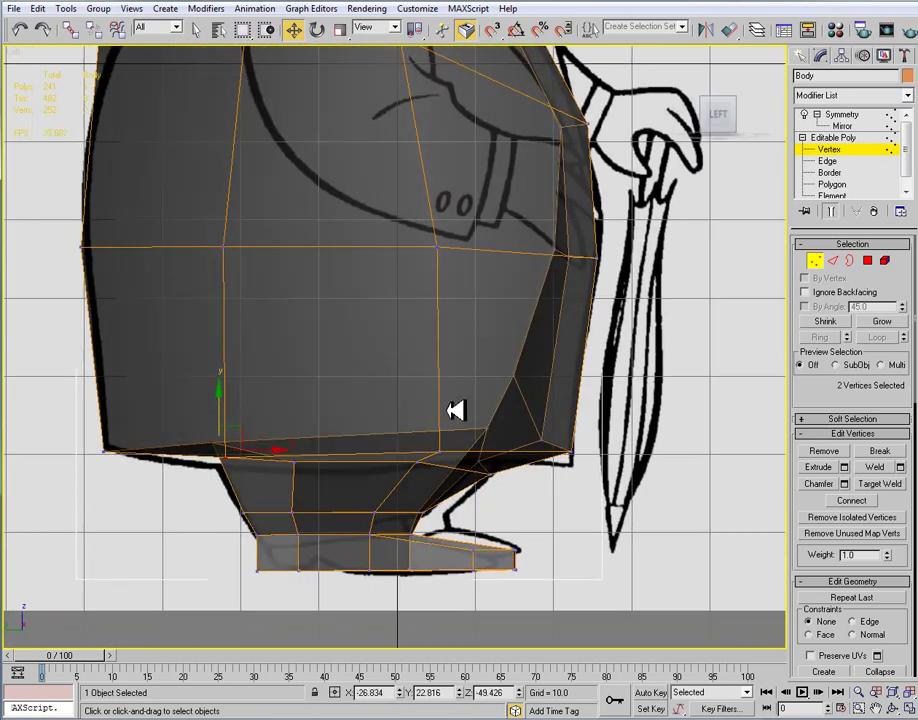
middle_drag(470, 402, 382, 442)
drag(376, 405, 378, 407)
Lower the coat's two front hem vertices about 1.47 units in the Left view and fine-tune the hem's position
drag(492, 477, 493, 477)
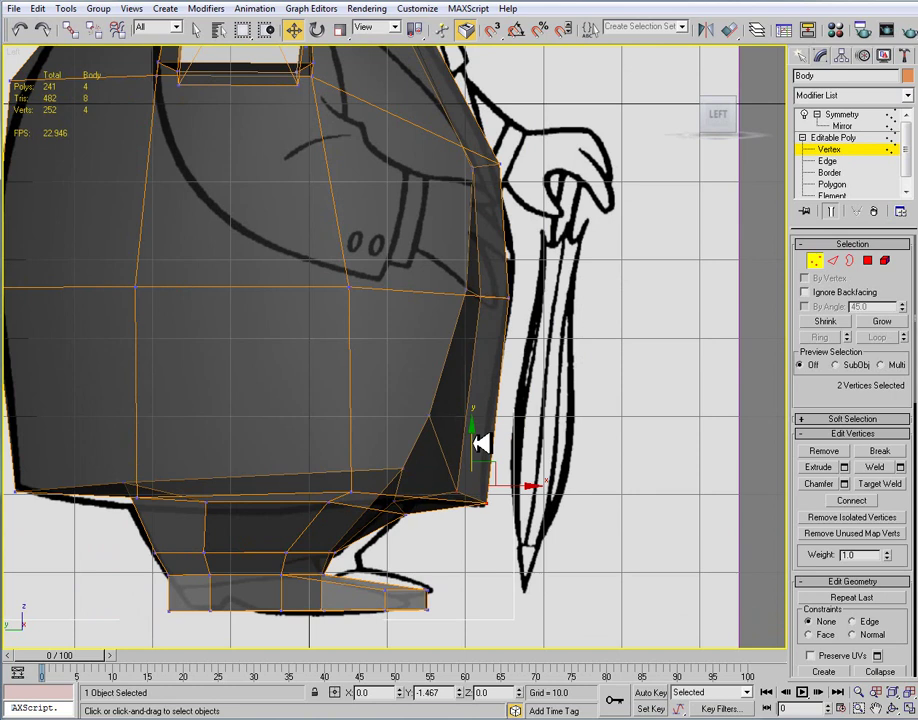
mouse_move(481, 444)
middle_down()
mouse_move(553, 523)
mouse_move(524, 455)
middle_up()
drag(400, 400, 399, 398)
drag(504, 446, 510, 445)
middle_drag(440, 380, 405, 456)
In the Perspective view, move the inner hem vertex at the coat's front opening about 1.66 units along X
key(p)
click(353, 411)
alt+middle_drag(353, 411, 311, 497)
scroll(330, 455, up, 4)
click(306, 474)
drag(318, 473, 307, 399)
alt+middle_drag(322, 424, 305, 477)
drag(302, 482, 316, 479)
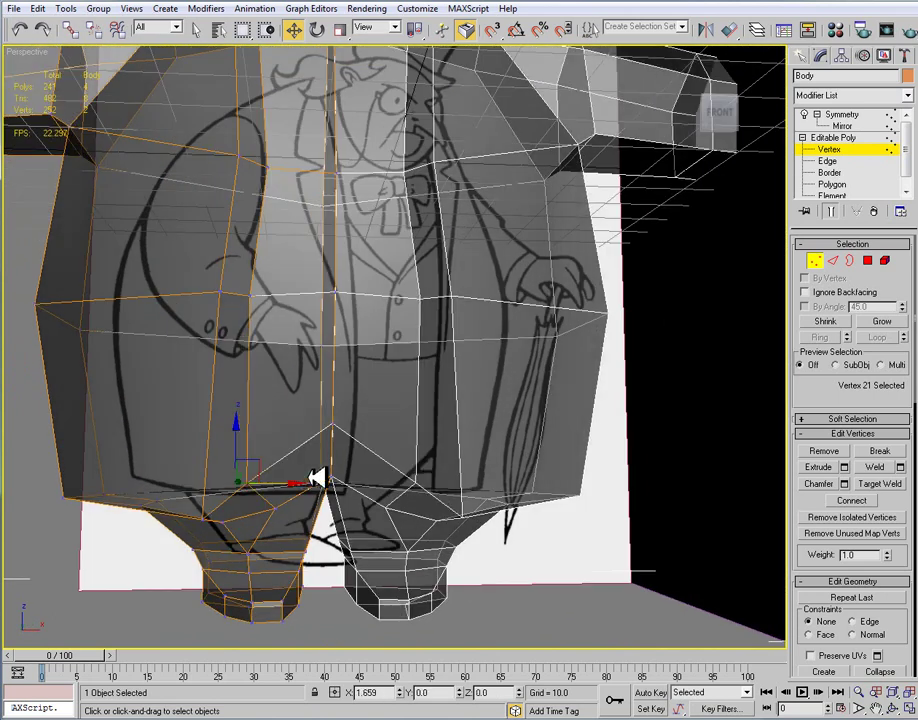
Nudge the outer hem vertex beside the coat's front opening along X in the Perspective view
alt+middle_drag(302, 473, 213, 508)
click(187, 513)
drag(246, 513, 248, 513)
alt+middle_drag(248, 513, 275, 568)
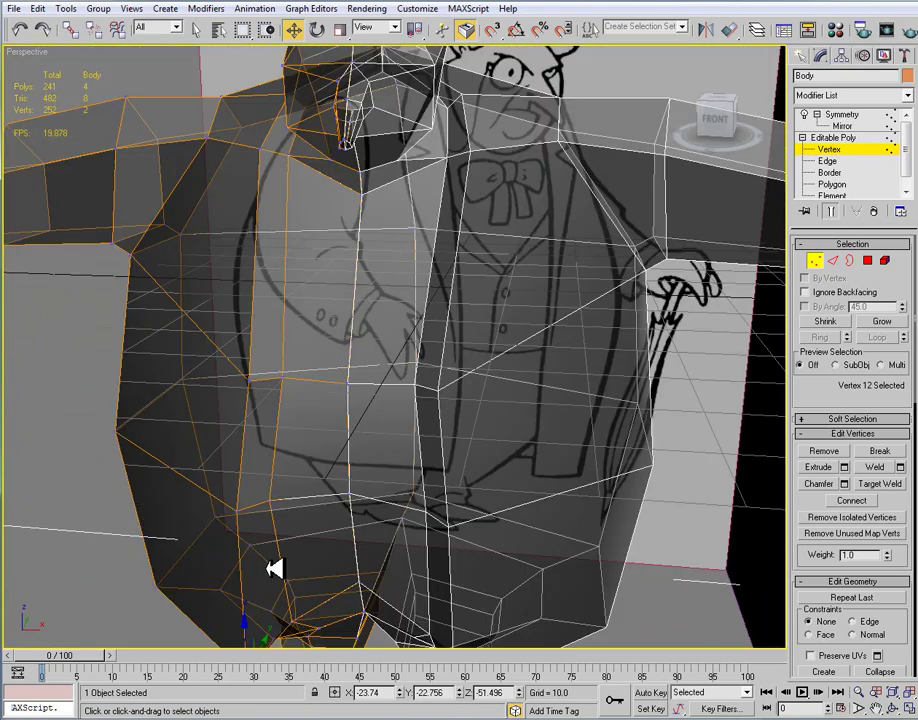
Return to the Symmetry modifier, turn off the see-through display and examine the neck and shoulder area up close
scroll(278, 550, down, 5)
alt+middle_drag(283, 506, 555, 517)
scroll(381, 458, up, 3)
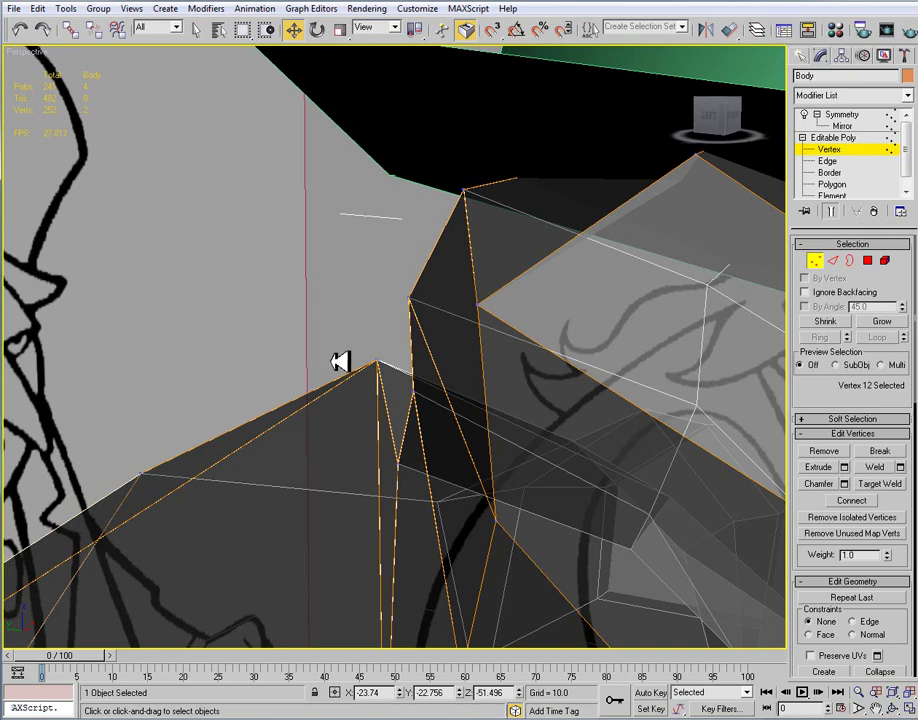
click(843, 115)
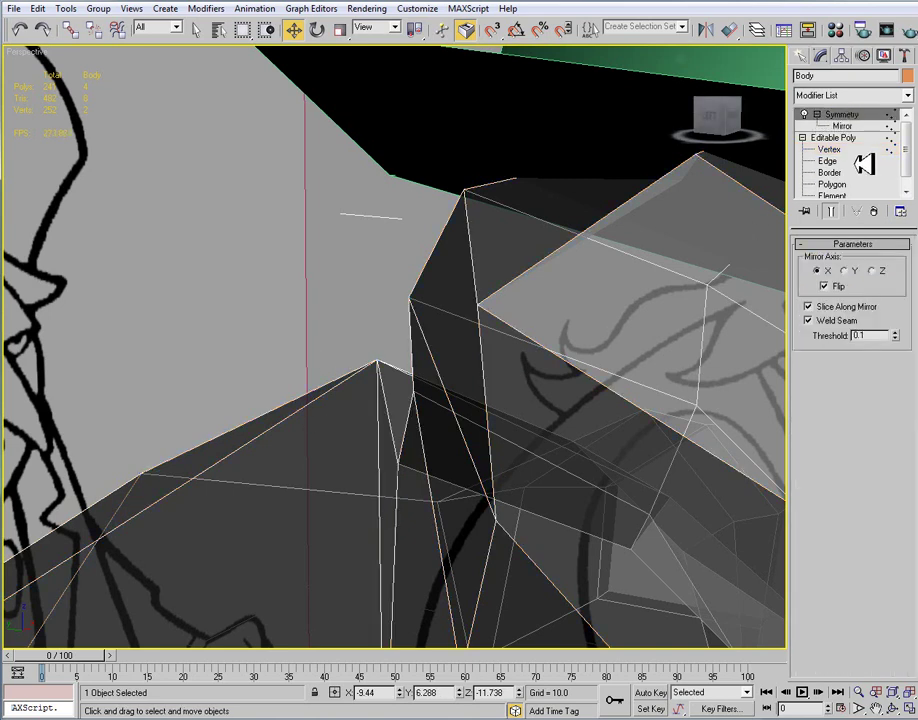
key(alt+x)
alt+middle_drag(491, 377, 440, 379)
scroll(512, 373, down, 6)
scroll(484, 379, up, 4)
scroll(435, 373, up, 4)
scroll(406, 352, up, 2)
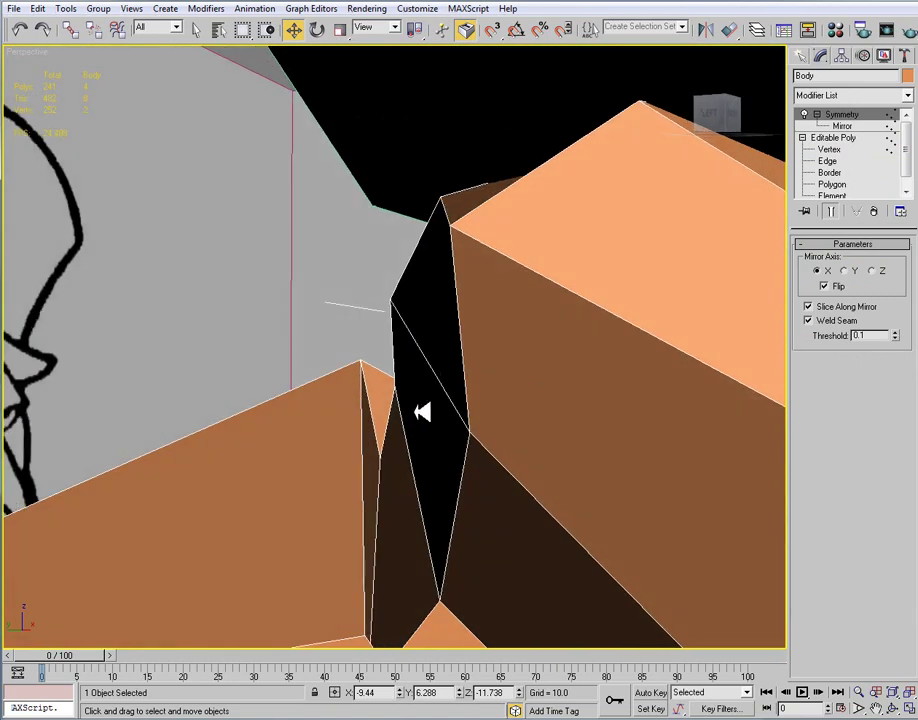
Target-weld the loose inner vertex in the gap behind the neck to the peak vertex of the upper back
alt+middle_drag(443, 428, 514, 412)
scroll(406, 425, up, 5)
mouse_move(406, 420)
alt+middle_down()
mouse_move(375, 408)
mouse_move(476, 388)
alt+middle_up()
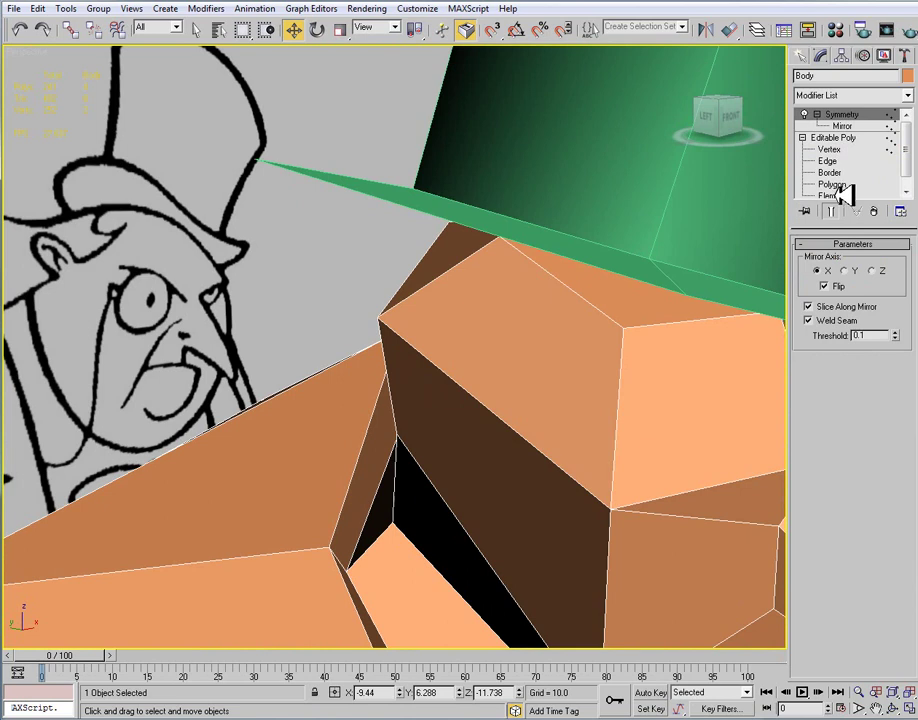
click(836, 149)
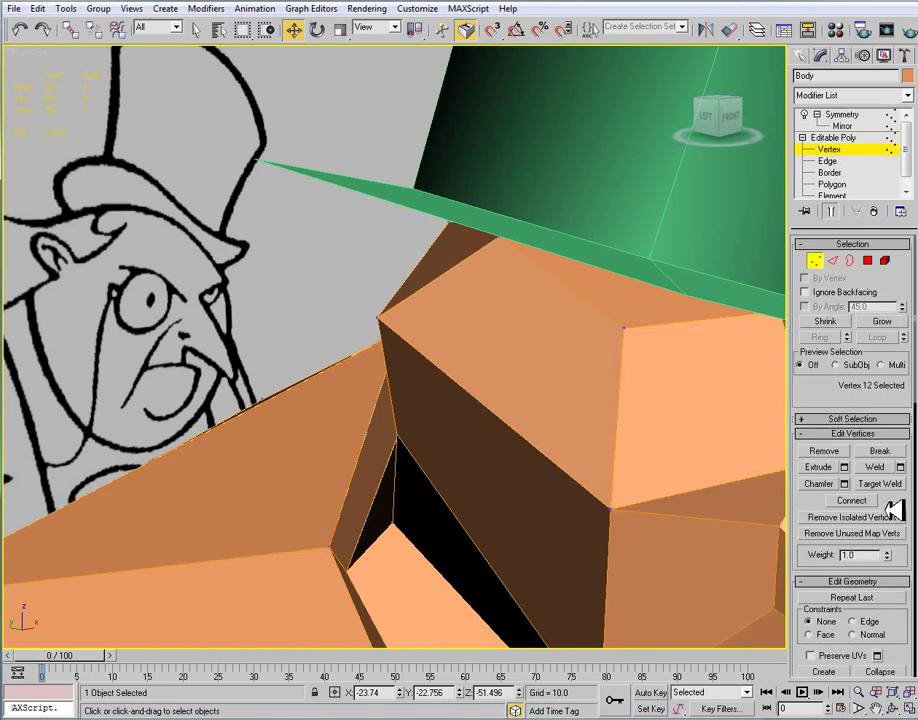
click(880, 484)
alt+middle_drag(480, 460, 392, 401)
scroll(355, 418, up, 4)
key(alt+x)
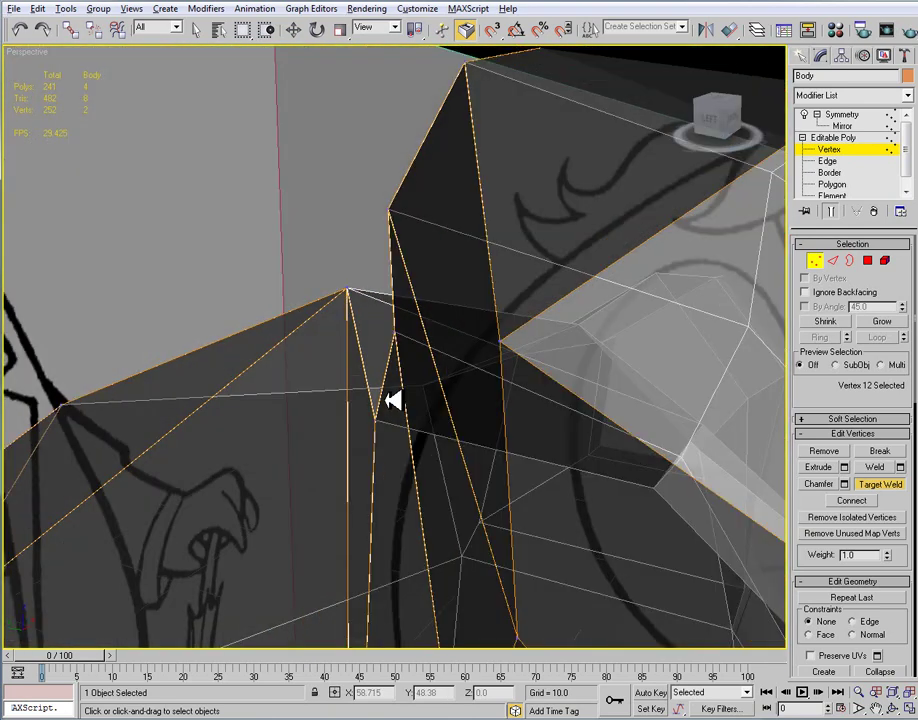
click(351, 290)
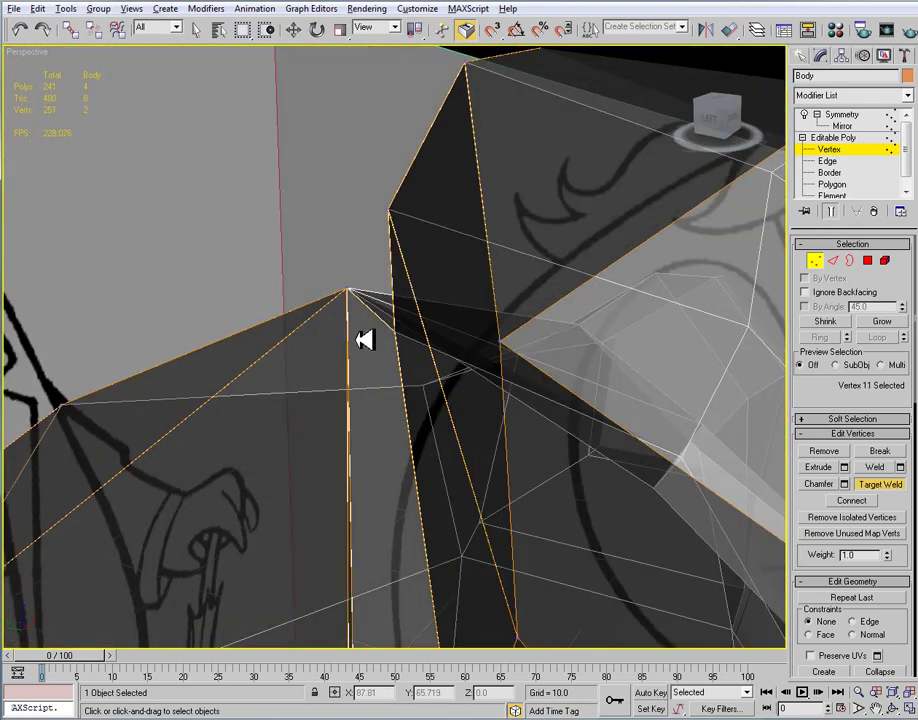
Target-weld the upper back's peak vertex to the lower rear vertex of the head
alt+middle_drag(354, 330, 395, 341)
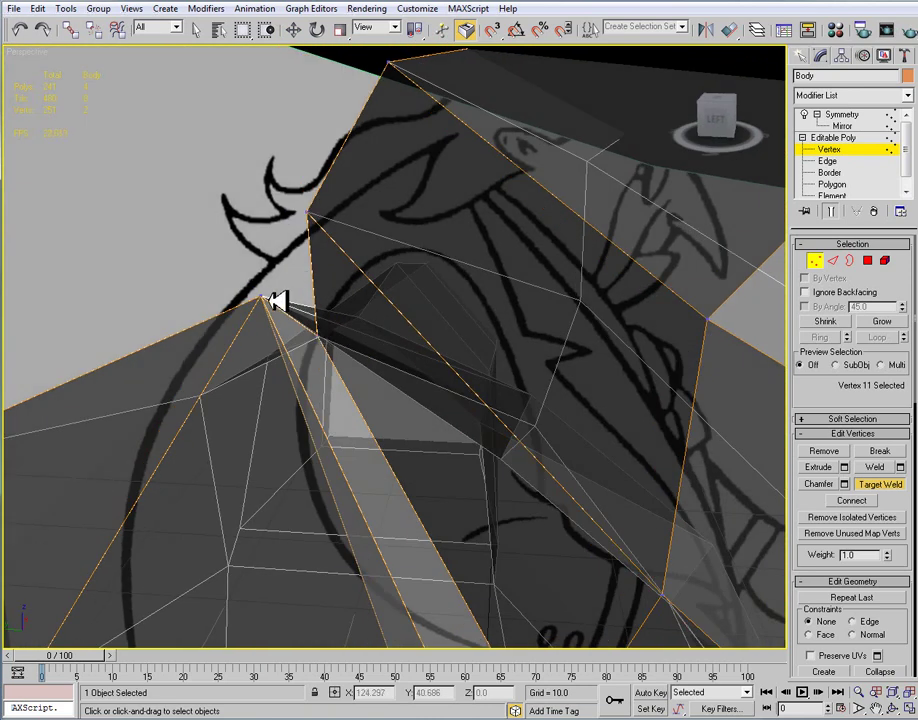
click(320, 334)
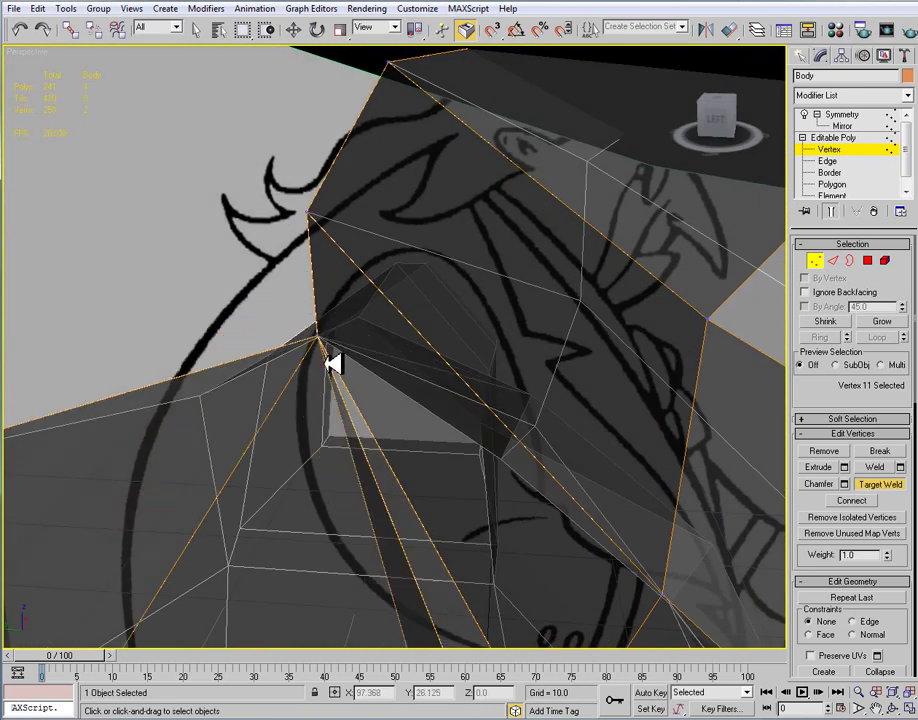
scroll(358, 332, down, 3)
alt+middle_drag(406, 395, 366, 456)
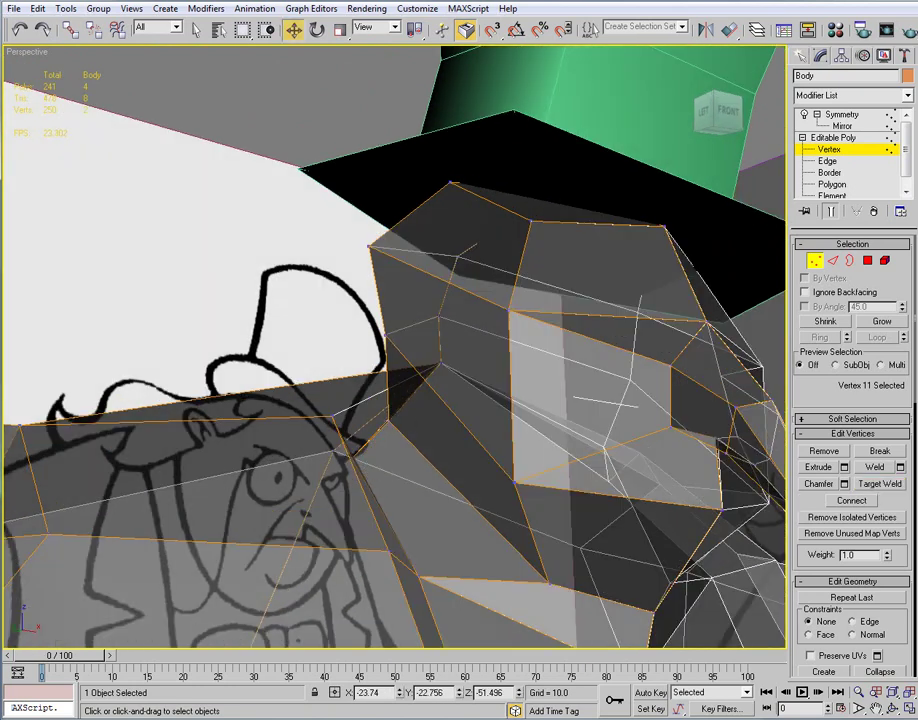
Close the remaining gap between neck and shoulder with Target Weld and turn off the see-through display
click(902, 483)
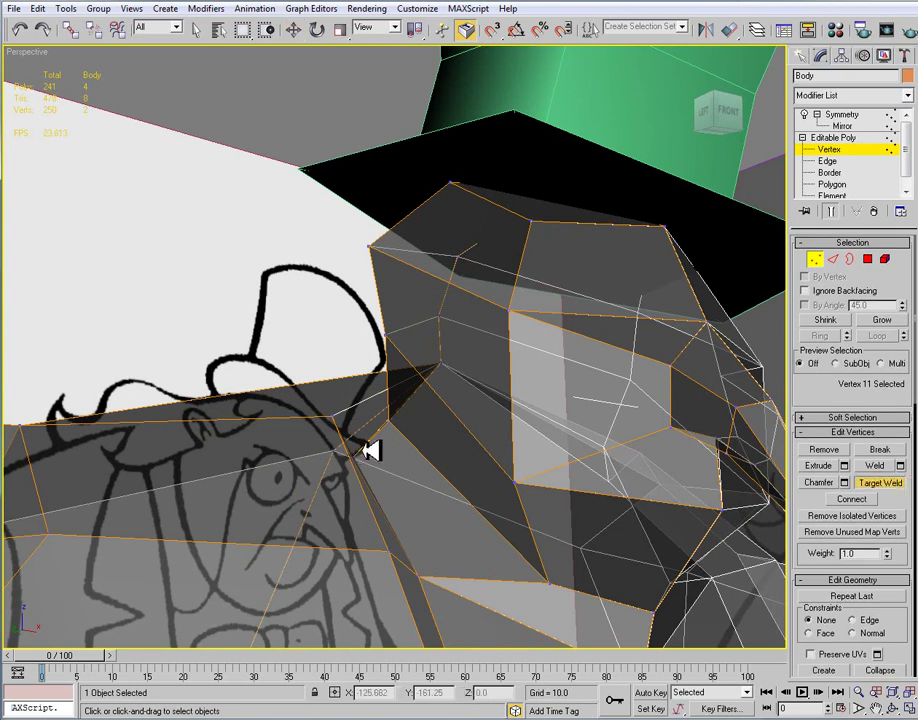
mouse_move(395, 420)
alt+middle_down()
mouse_move(430, 451)
mouse_move(414, 433)
mouse_move(387, 431)
mouse_move(453, 443)
mouse_move(427, 432)
mouse_move(395, 433)
mouse_move(486, 455)
mouse_move(445, 459)
mouse_move(494, 470)
mouse_move(397, 358)
alt+middle_up()
key(alt+x)
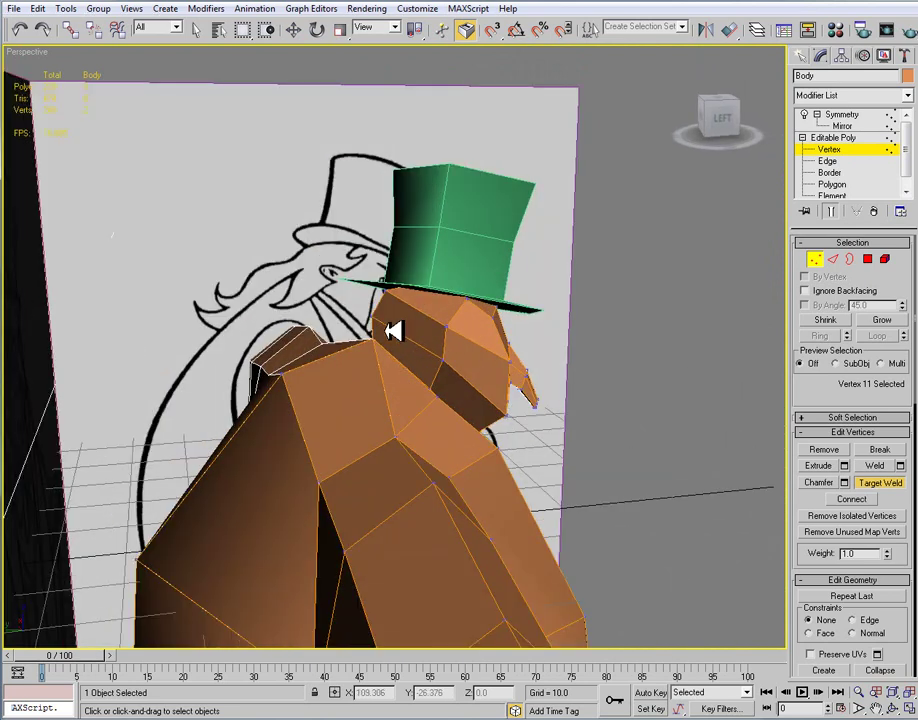
Bevel the two polygons at the back of the head by local normal with height 2.633 and outline amount -1.4
click(868, 259)
alt+middle_drag(452, 426, 370, 335)
click(416, 344)
alt+middle_drag(285, 345, 406, 348)
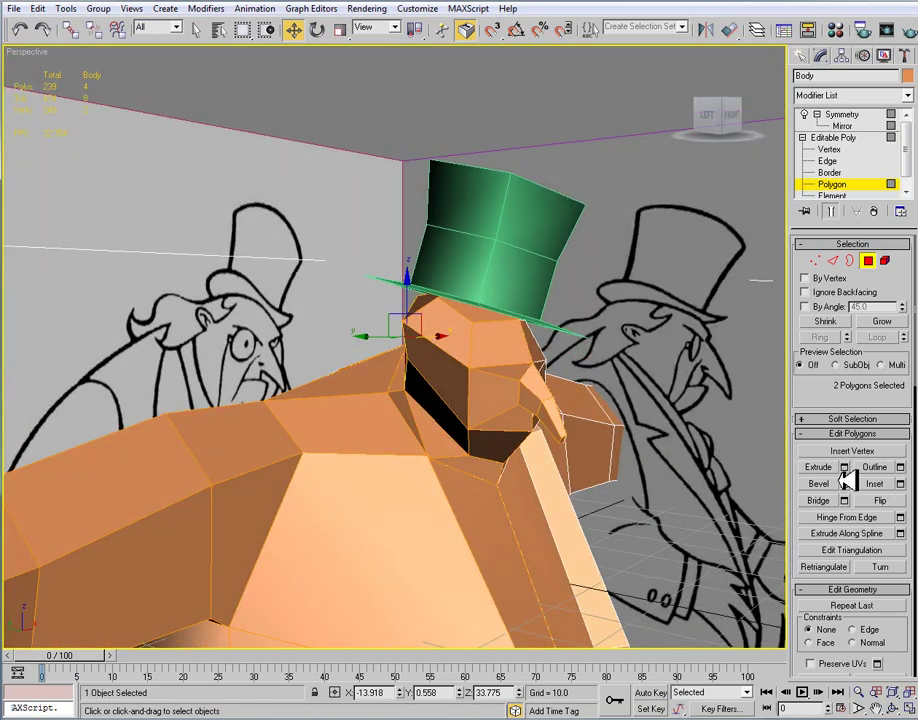
click(846, 483)
alt+middle_drag(412, 440, 450, 440)
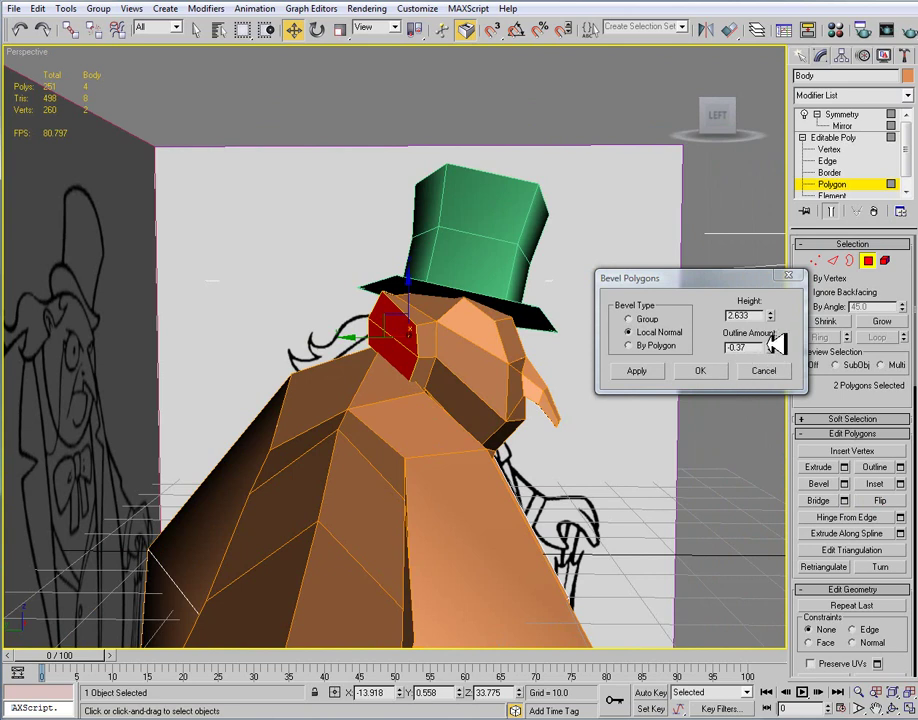
drag(775, 346, 760, 398)
click(718, 371)
Delete the bevel's two inner side polygons along the centre seam at the back of the head
alt+middle_drag(690, 390, 412, 414)
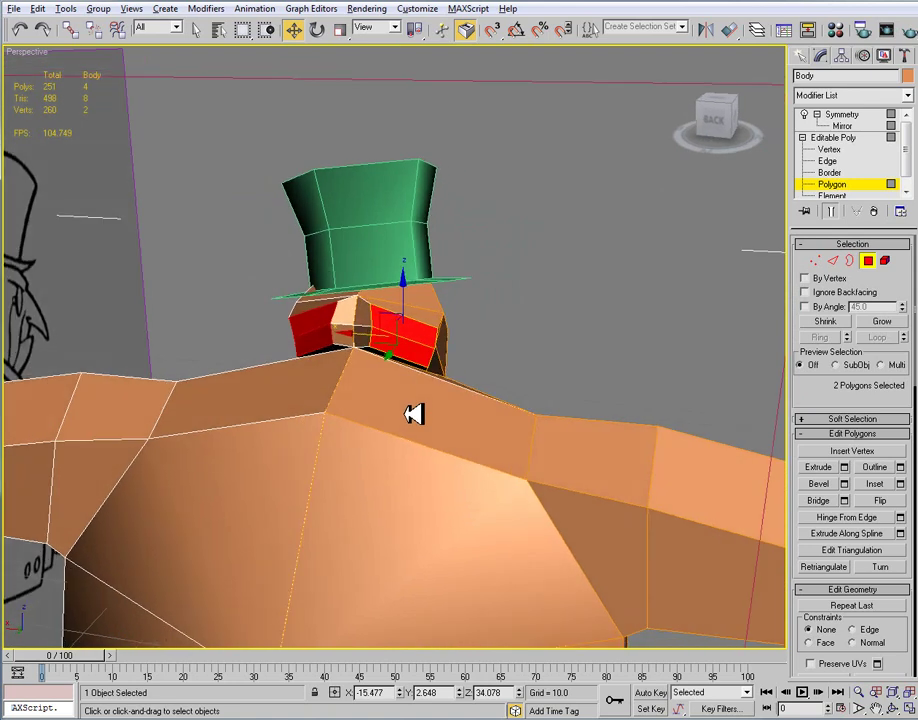
mouse_move(354, 332)
mouse_down()
mouse_move(342, 330)
mouse_move(352, 331)
mouse_up()
click(369, 322)
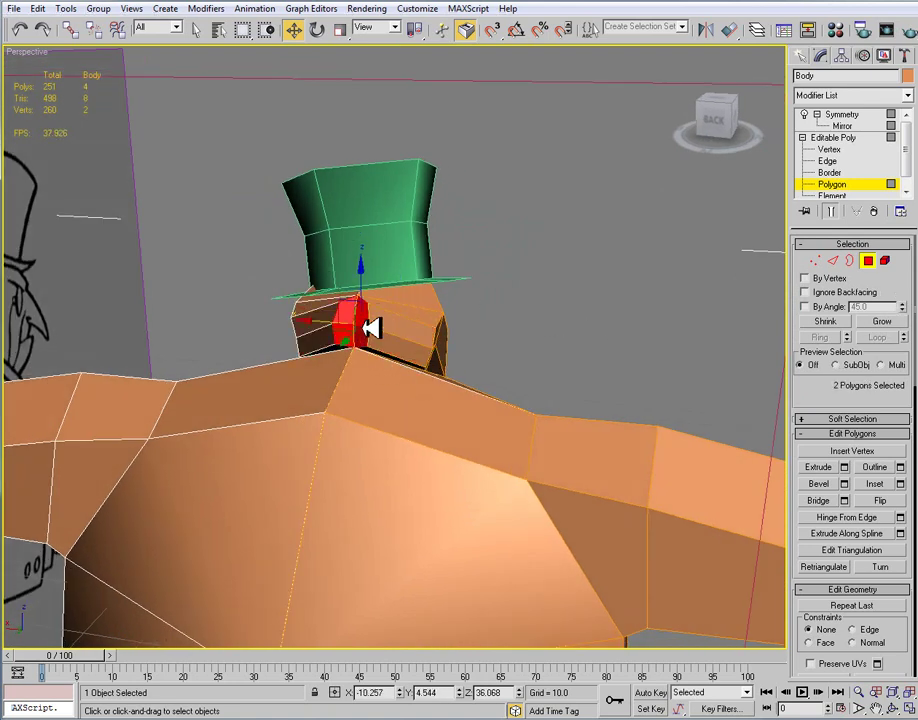
ctrl+click(362, 318)
key(Delete)
Move the two beveled back polygons about 2.4 units along X toward the centre seam
click(423, 337)
ctrl+click(413, 351)
alt+middle_drag(412, 354, 372, 352)
drag(350, 332, 337, 326)
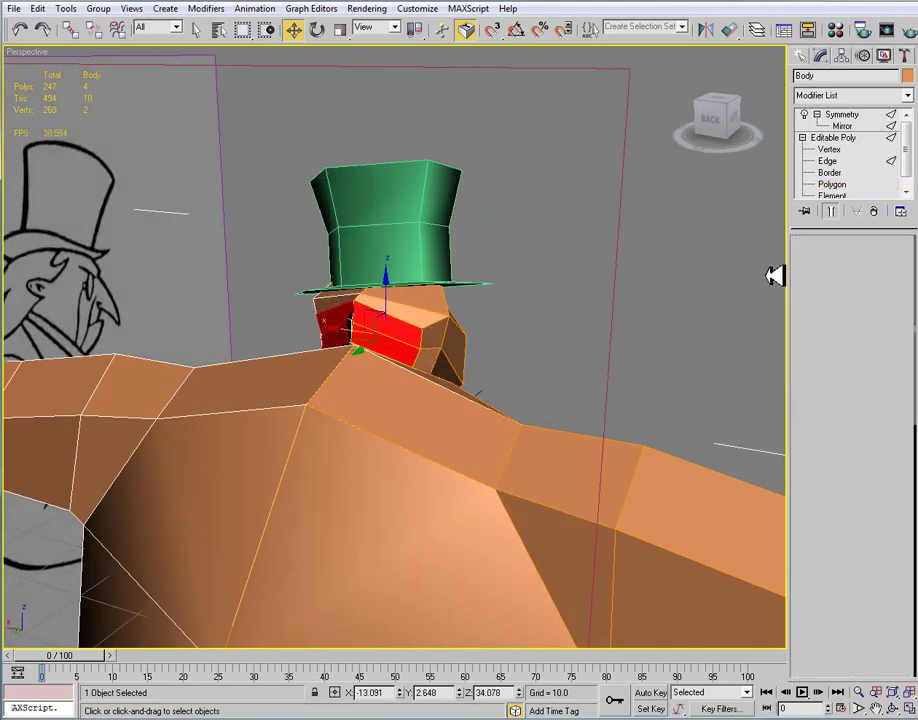
Scale the beveled section's two inner edges to 17% along X and move them onto the centre line to close the seam
click(840, 259)
scroll(434, 340, up, 5)
click(314, 292)
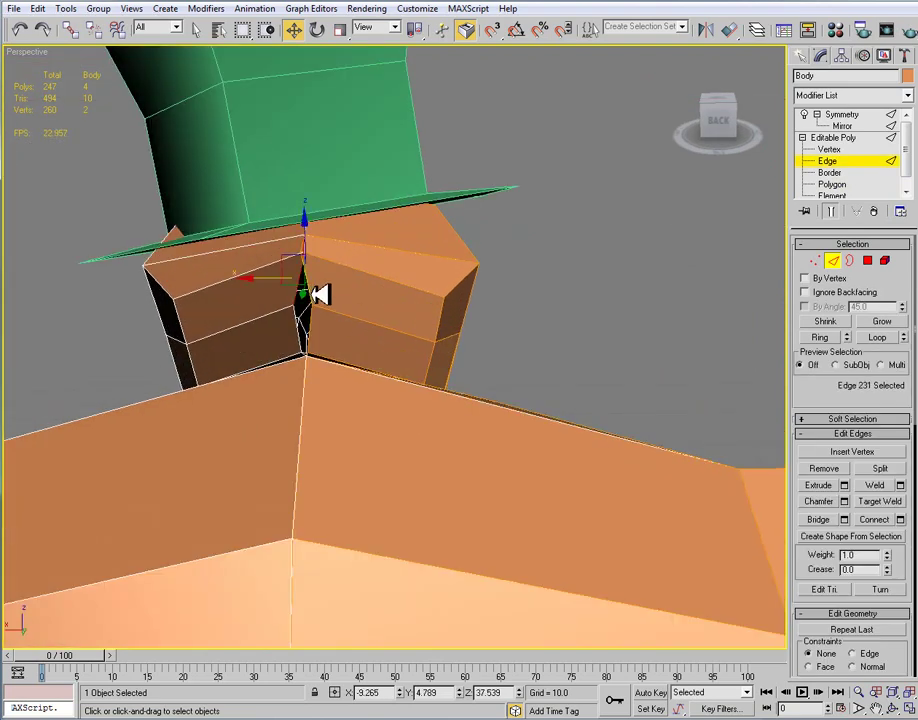
ctrl+click(332, 329)
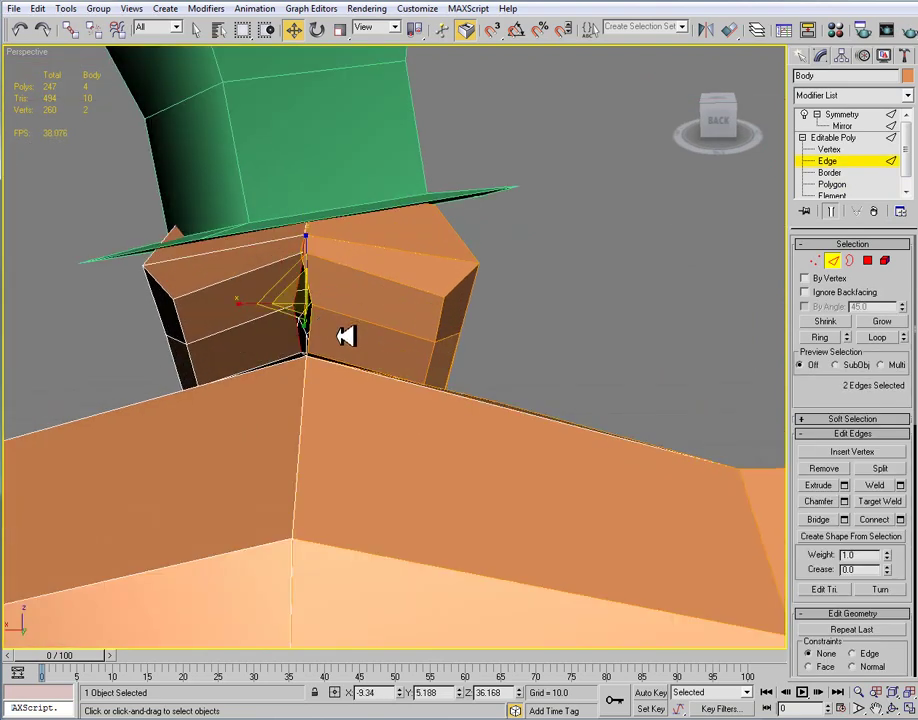
key(r)
drag(248, 297, 503, 322)
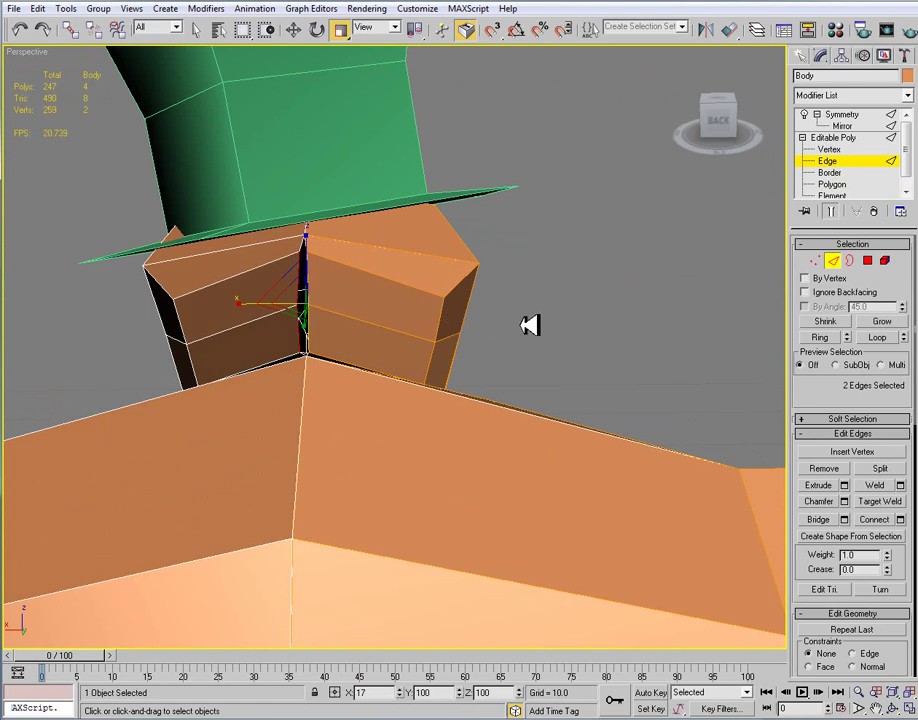
key(w)
drag(278, 304, 271, 303)
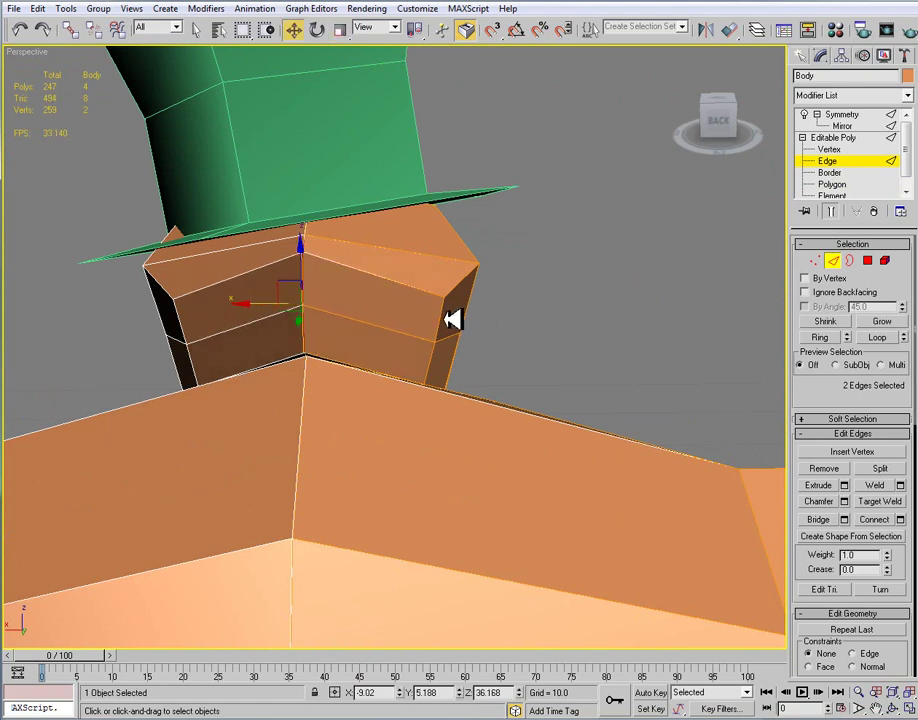
Move the beveled section's outer edges outward along X and shift its two back polygons backward and about 0.5 units up
click(450, 319)
drag(412, 343, 458, 348)
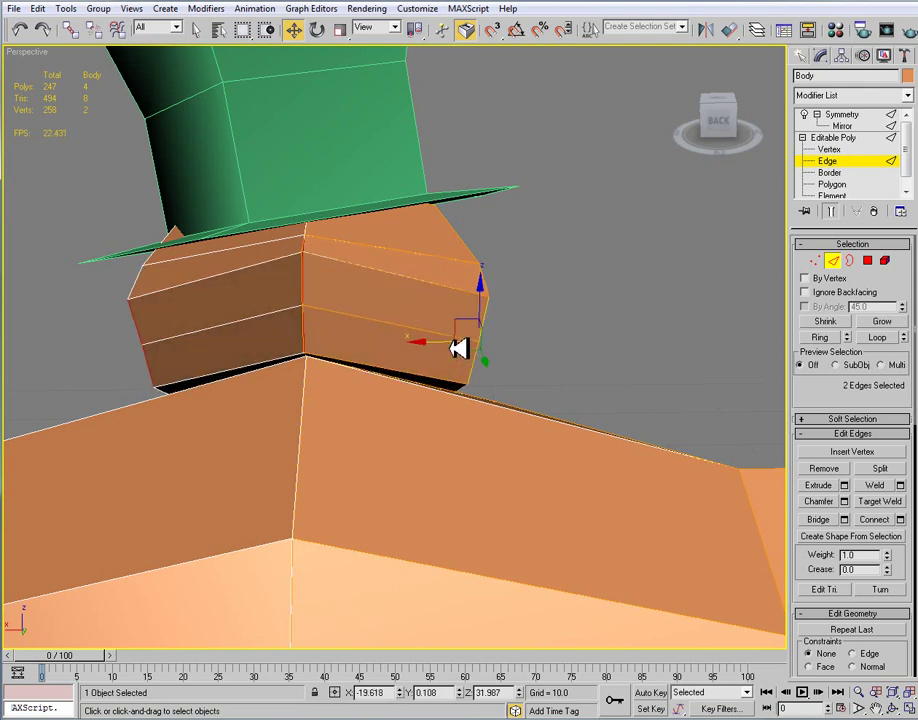
click(874, 261)
alt+middle_drag(410, 303, 355, 313)
drag(355, 328, 318, 320)
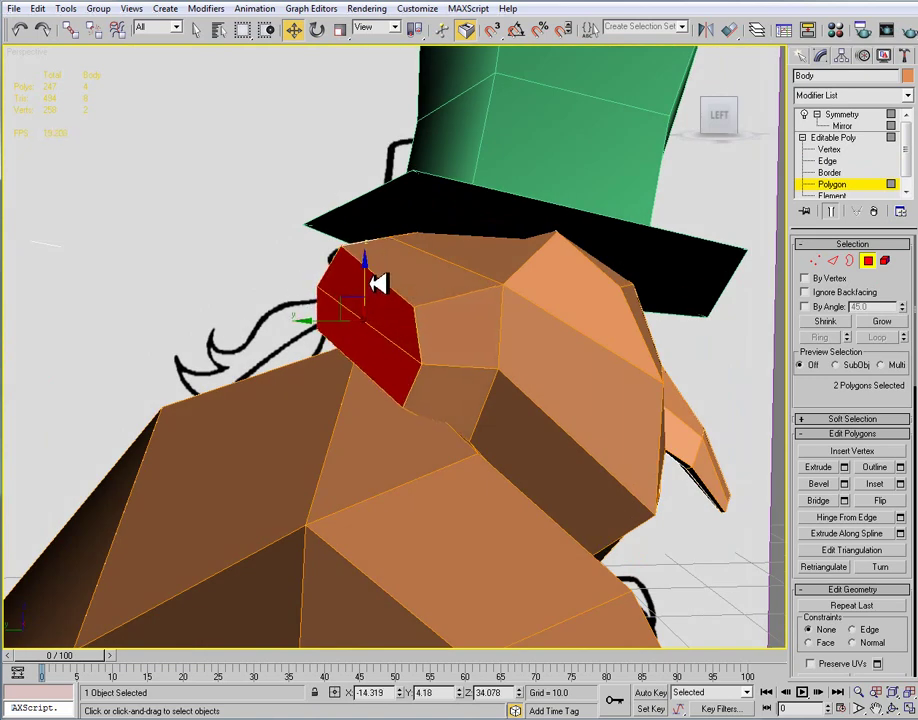
drag(375, 281, 373, 262)
alt+middle_drag(484, 365, 555, 356)
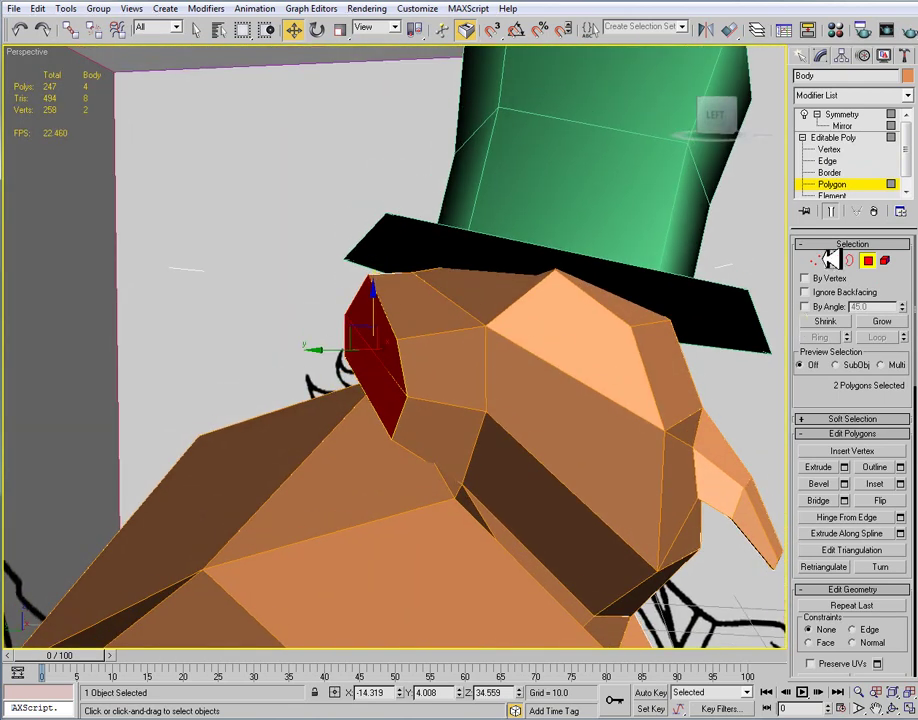
Adjust the side vertices of the head and beveled section, raising its upper corner about 1.5 units, and return to the back polygons
click(822, 259)
click(488, 301)
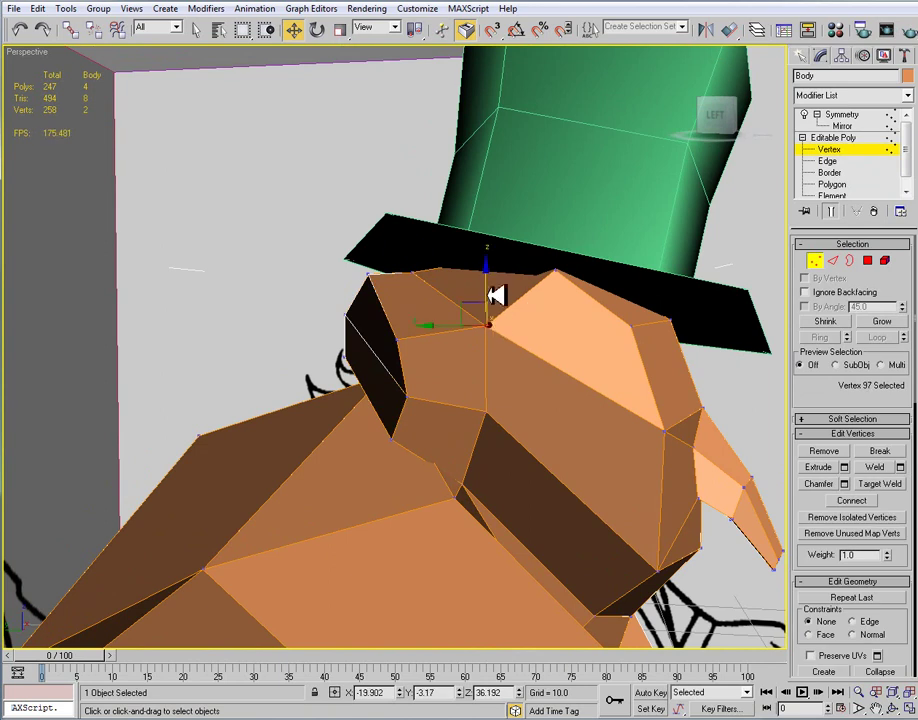
click(404, 338)
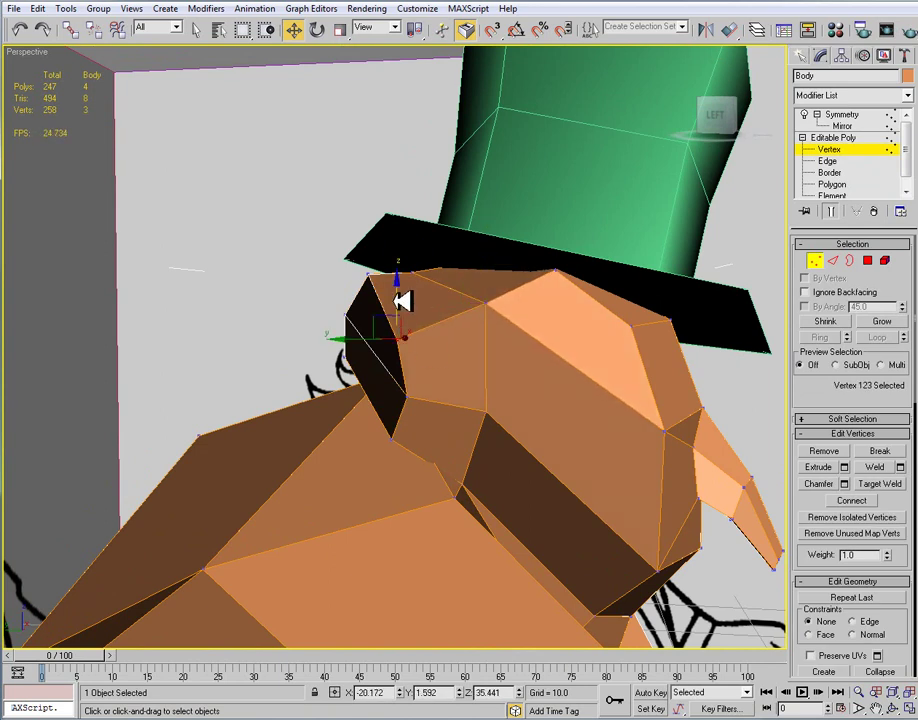
alt+middle_drag(400, 275, 438, 384)
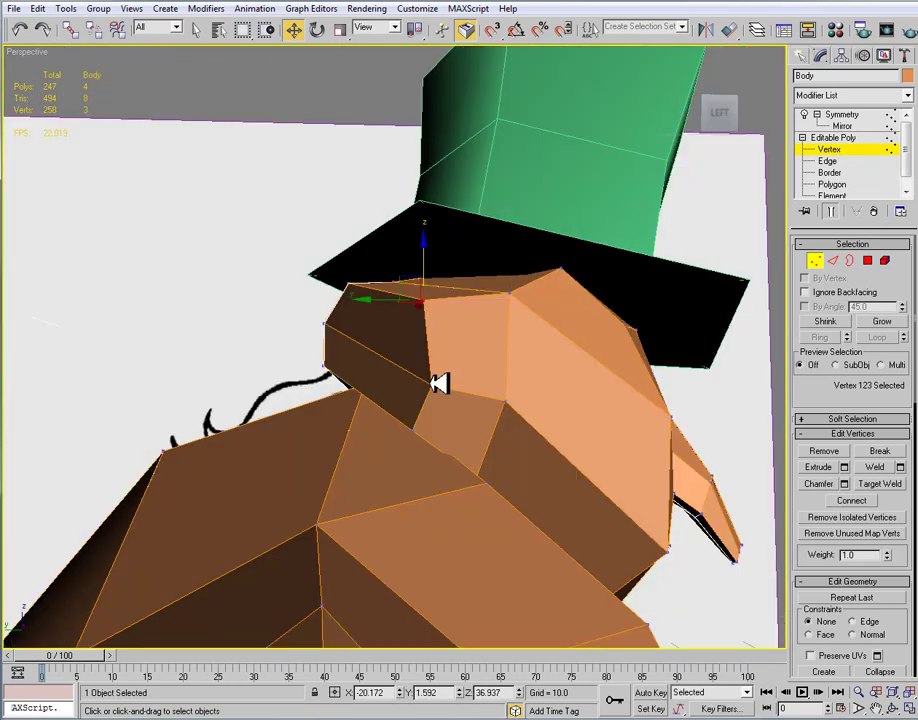
alt+middle_drag(441, 335, 508, 402)
scroll(521, 417, up, 4)
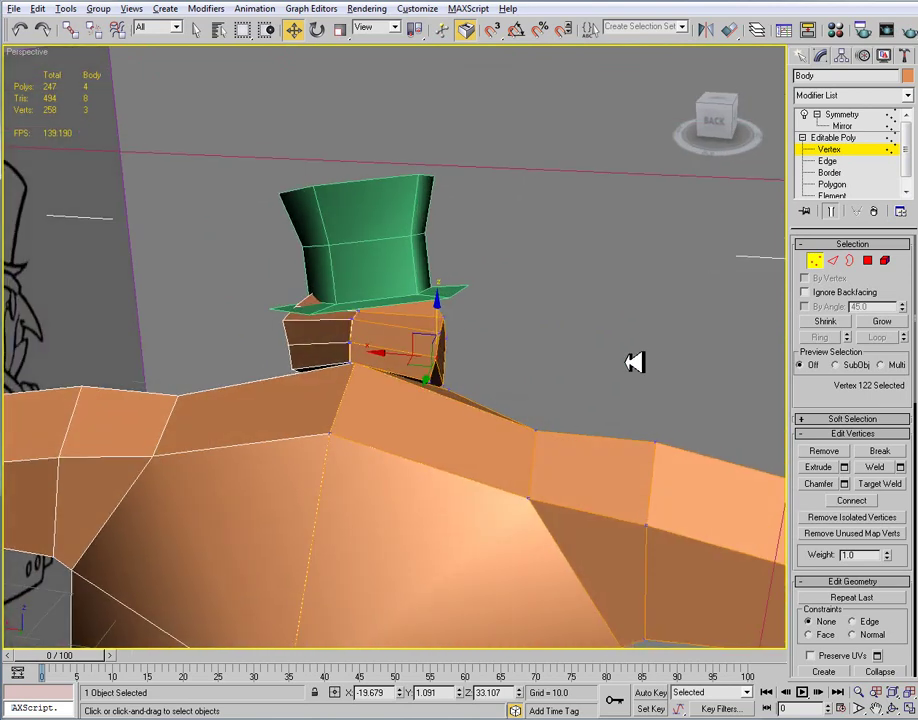
click(870, 262)
alt+middle_drag(422, 387, 388, 382)
click(846, 484)
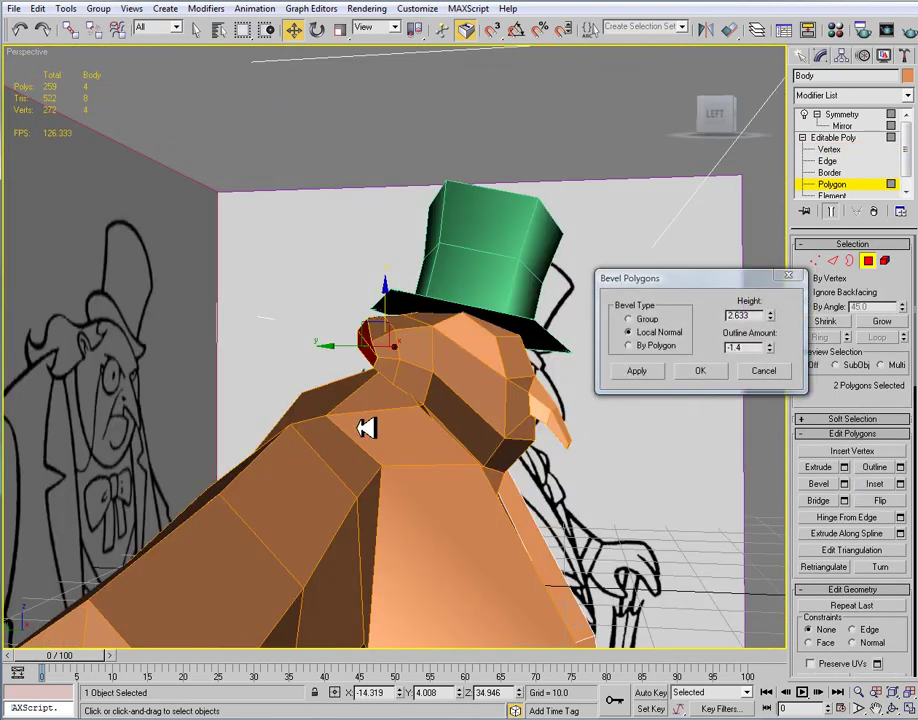
alt+middle_drag(346, 427, 398, 426)
click(763, 371)
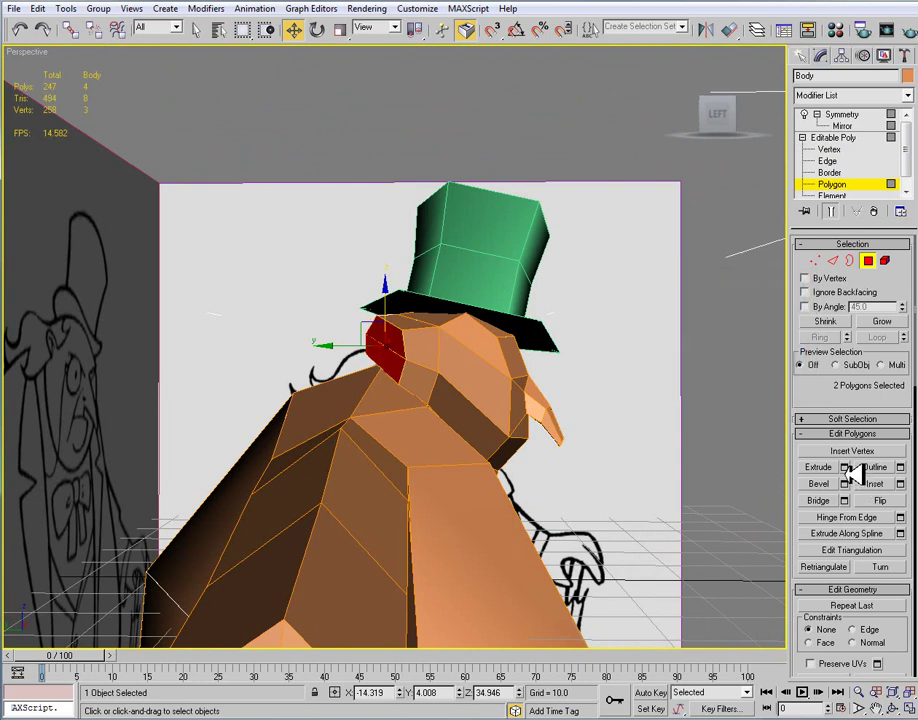
Extrude the two polygons at the back of the head, move them about 3.9 units along X and lower them slightly
click(845, 468)
click(706, 366)
alt+middle_drag(465, 367, 388, 370)
drag(361, 358, 333, 357)
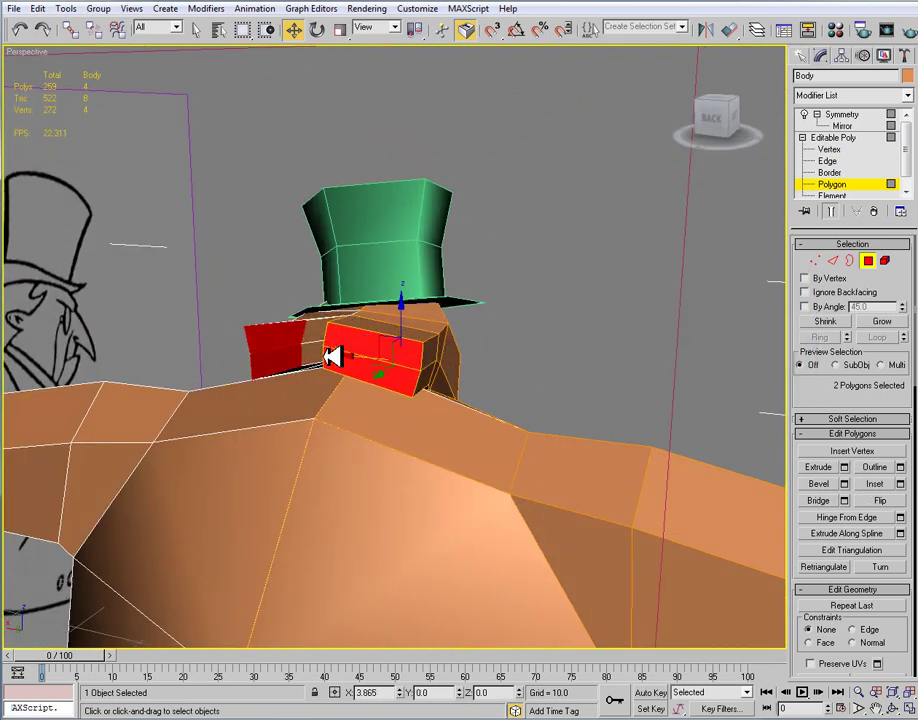
drag(374, 321, 370, 345)
Rotate the extruded back polygons by about -24.8 degrees around X
alt+middle_drag(370, 345, 309, 330)
key(e)
drag(348, 314, 328, 296)
alt+middle_drag(360, 332, 470, 366)
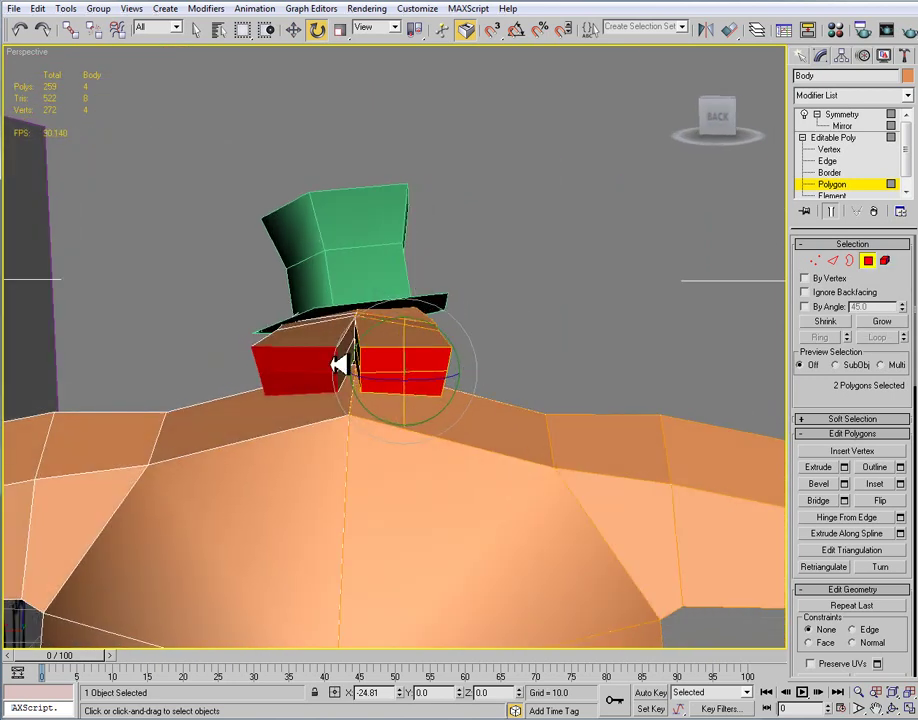
Delete the new extrusion's inner side polygons and move its two inner back edges along X to close the centre seam
click(358, 341)
alt+middle_drag(352, 378, 388, 343)
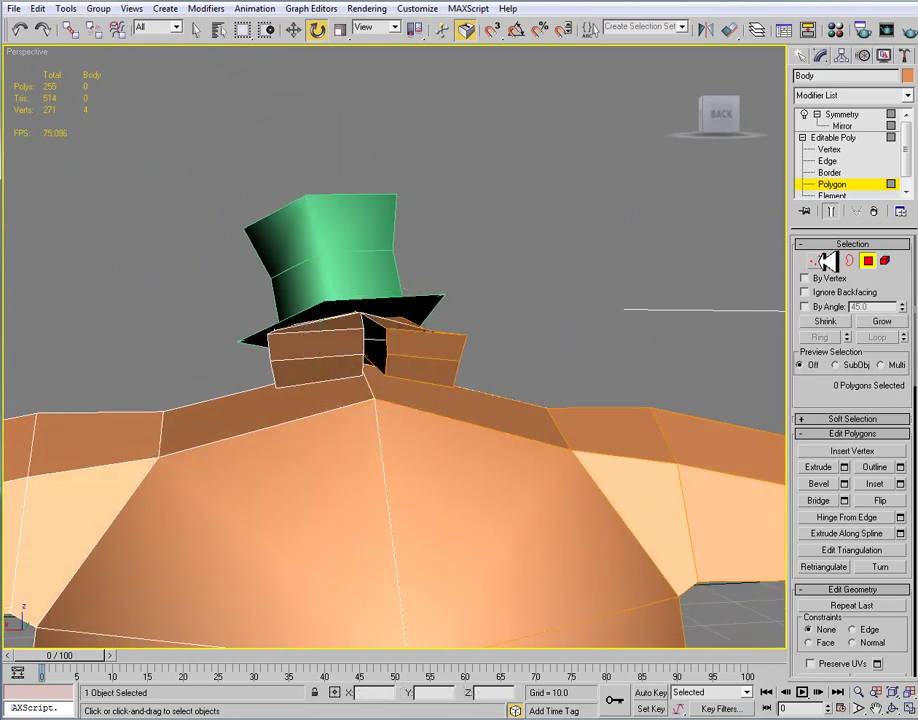
key(2)
click(395, 343)
ctrl+click(395, 358)
key(w)
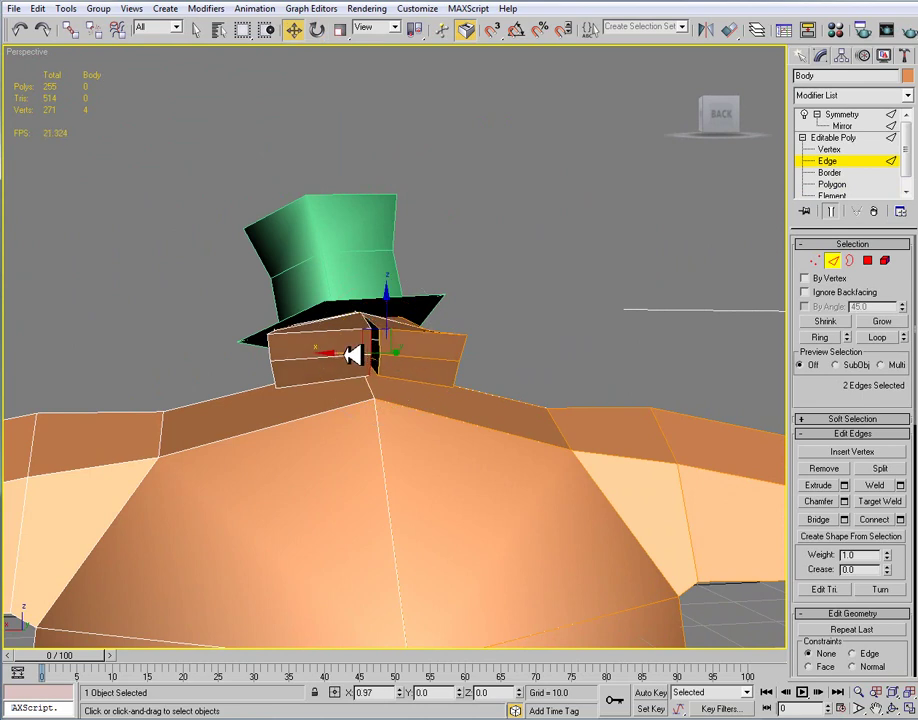
mouse_move(378, 364)
alt+middle_down()
mouse_move(359, 428)
mouse_move(215, 344)
mouse_move(316, 427)
alt+middle_up()
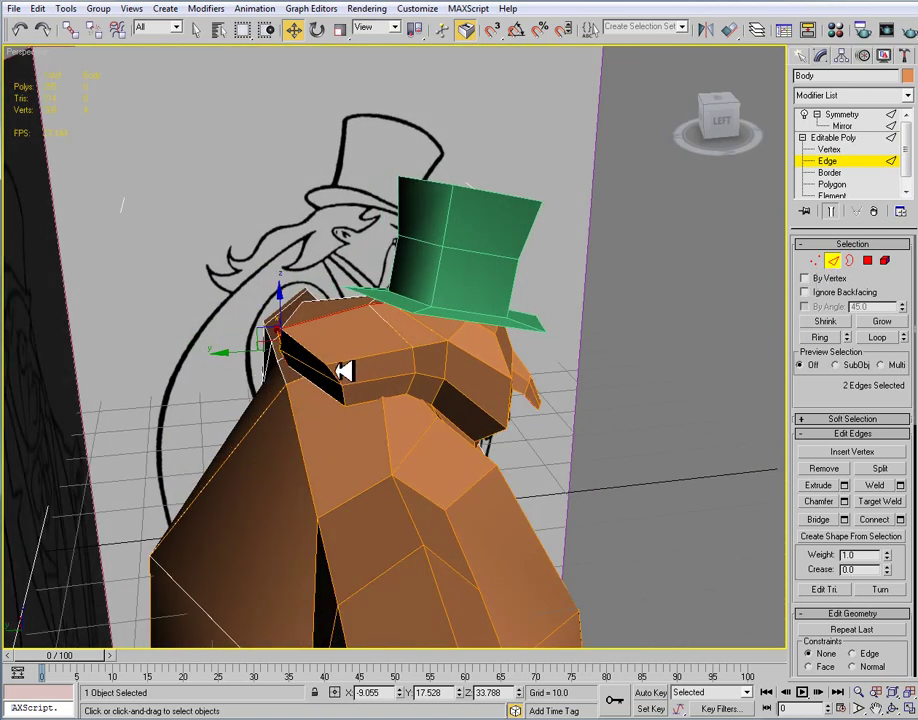
Select the extrusion's two outer back edges and try to shift them along X
click(357, 392)
ctrl+click(350, 398)
mouse_move(350, 398)
alt+middle_down()
mouse_move(365, 426)
mouse_move(345, 388)
alt+middle_up()
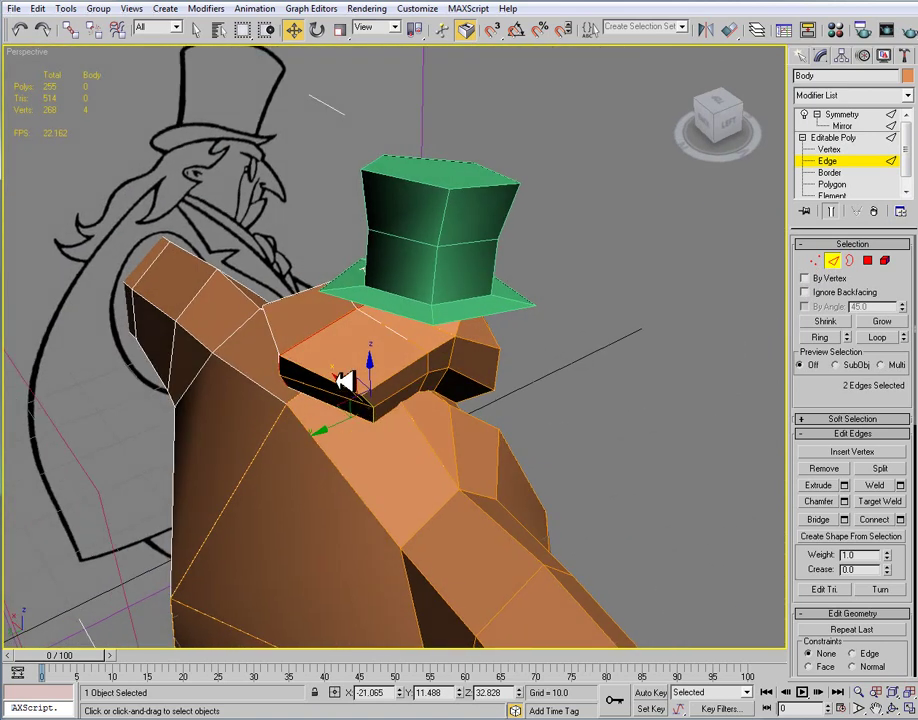
click(338, 373)
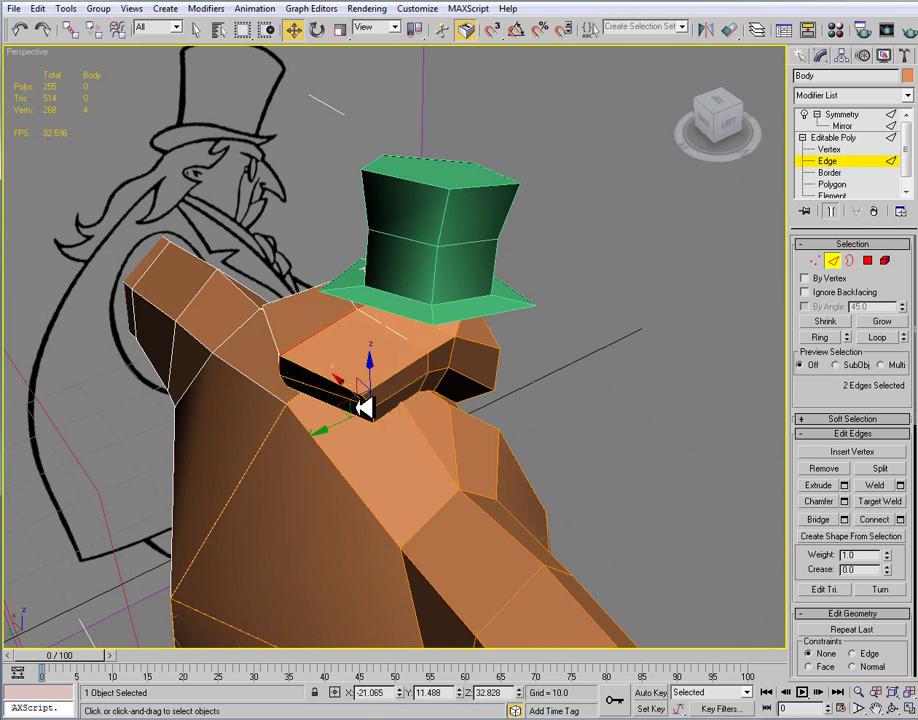
Lower the two rear end polygons of the hair by about 0.9 units and scale them vertically
alt+middle_drag(326, 353, 318, 327)
click(867, 264)
click(348, 361)
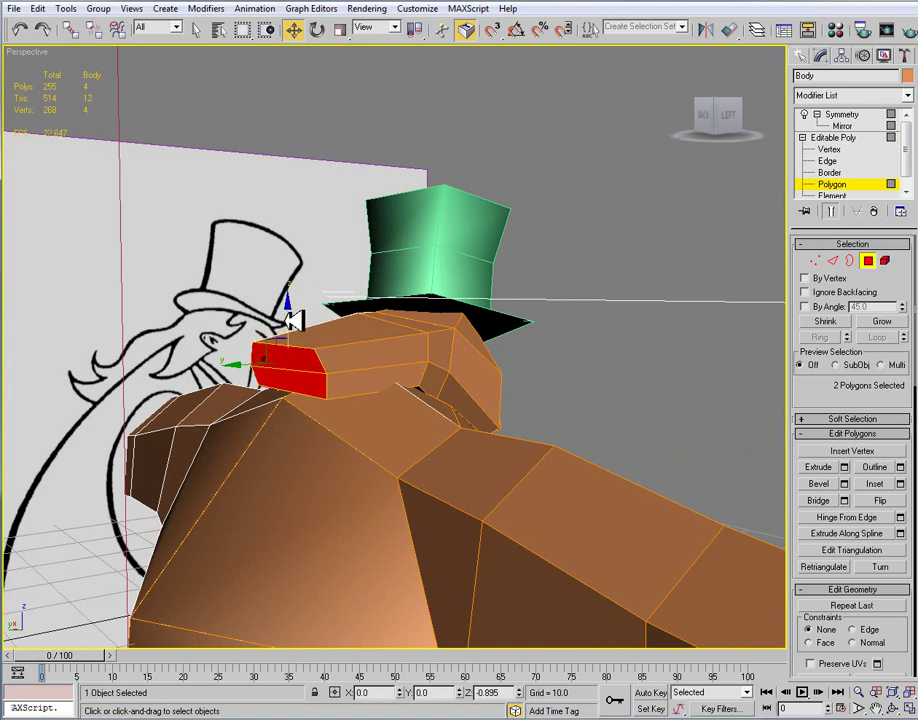
key(e)
key(r)
drag(293, 308, 292, 326)
key(w)
Move the upper and lower side edges where the hair meets the head backward along Y, raising the lower one 0.62 units
alt+middle_drag(352, 354, 460, 262)
click(846, 262)
click(408, 333)
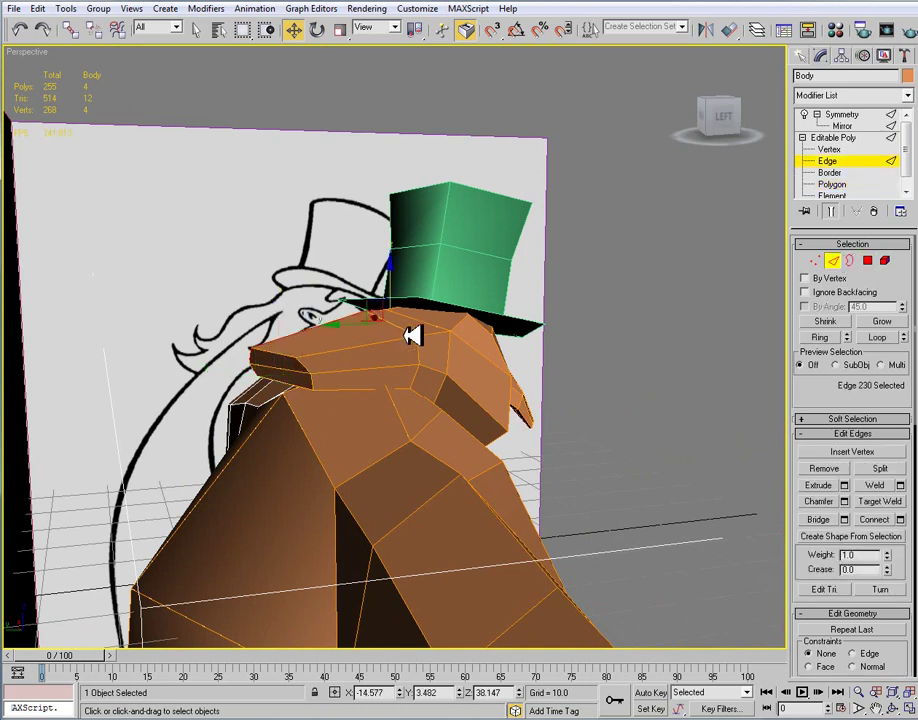
alt+middle_drag(343, 364, 343, 343)
drag(338, 330, 302, 338)
click(376, 379)
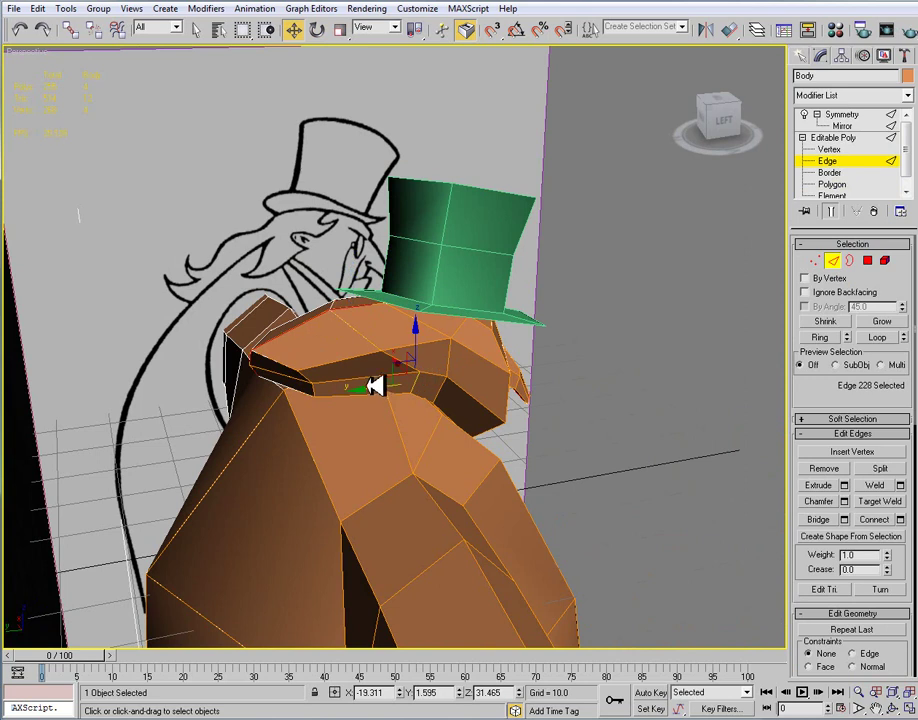
drag(350, 390, 398, 360)
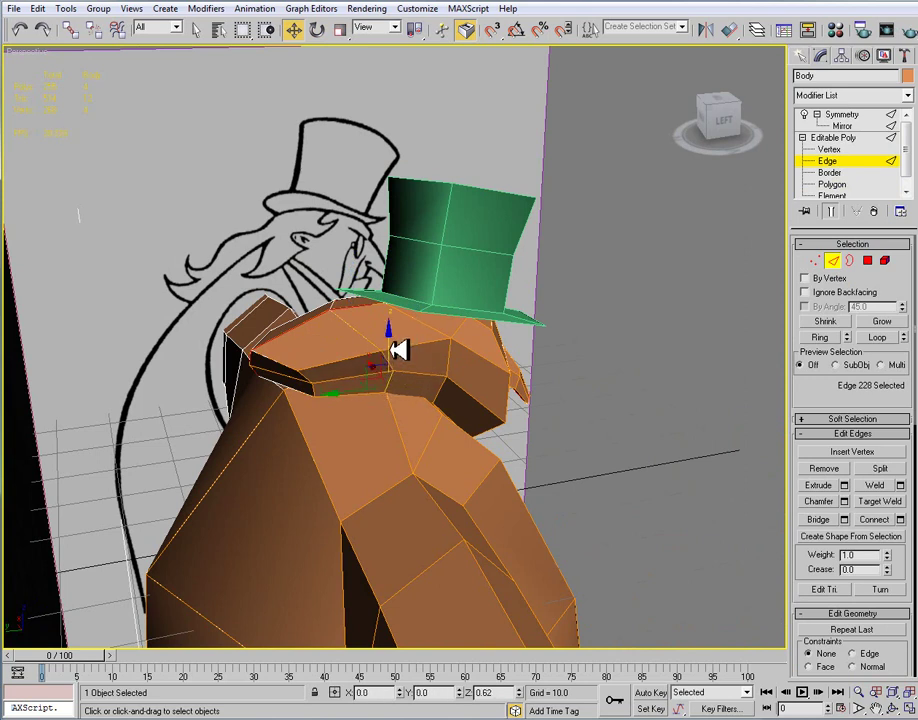
alt+middle_drag(455, 383, 426, 396)
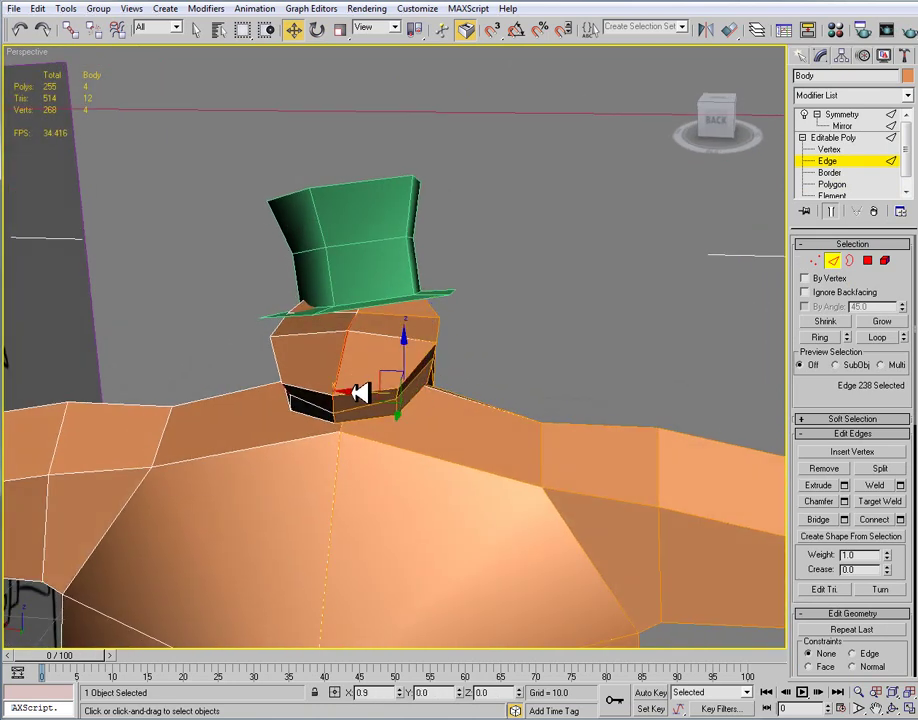
Examine the whole mirrored body at the Symmetry level from the back, the side and underneath at the feet
alt+middle_drag(352, 395, 493, 321)
scroll(438, 393, down, 4)
alt+middle_drag(368, 262, 430, 262)
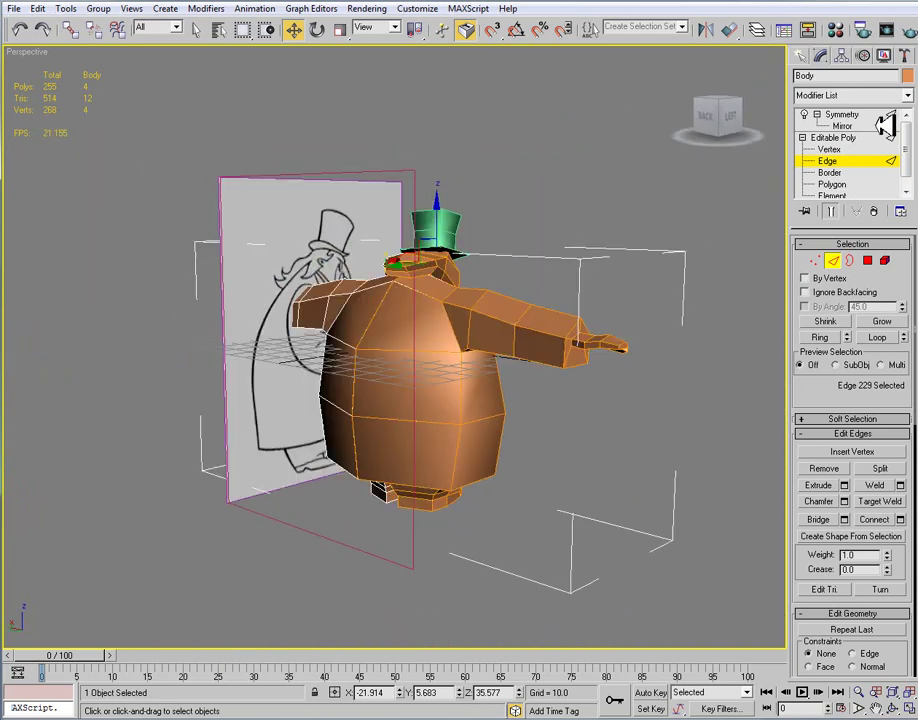
click(858, 115)
click(848, 137)
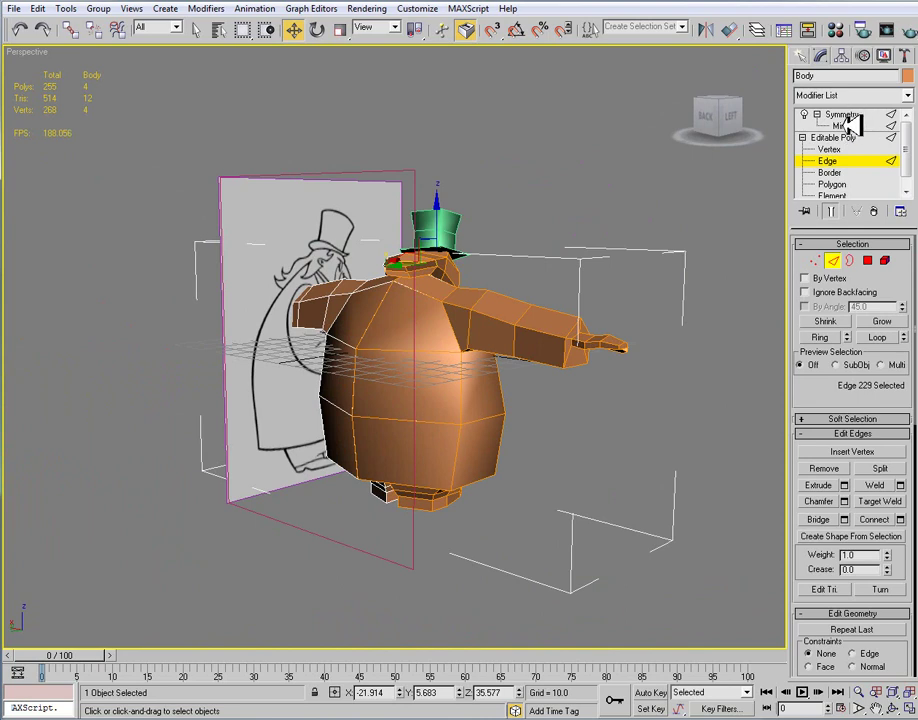
click(858, 115)
alt+middle_drag(775, 190, 606, 268)
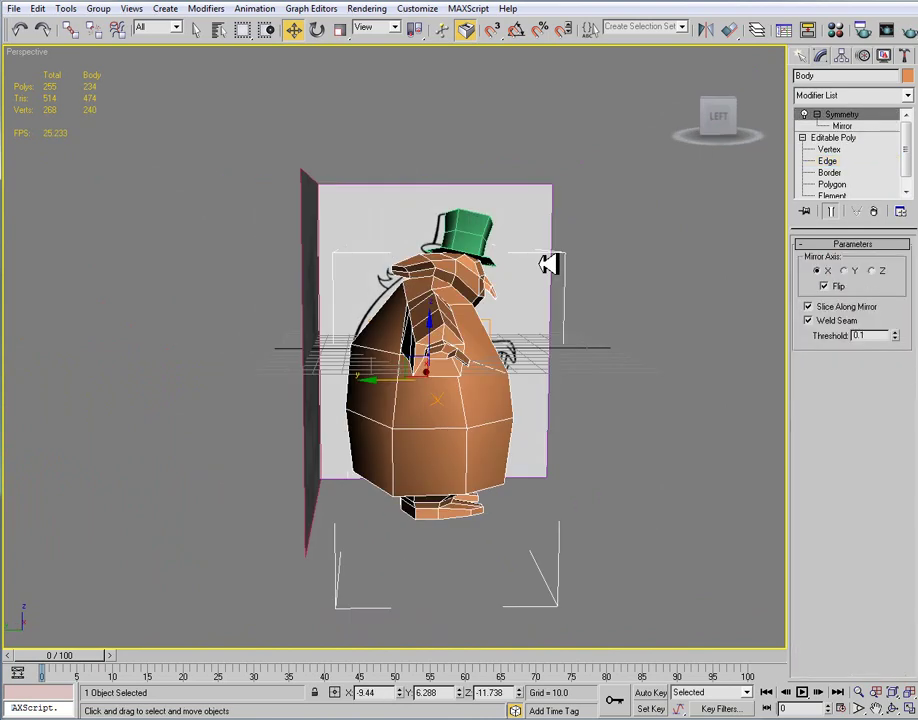
alt+middle_drag(620, 371, 484, 333)
alt+middle_drag(501, 381, 572, 362)
scroll(545, 412, up, 4)
scroll(471, 331, up, 3)
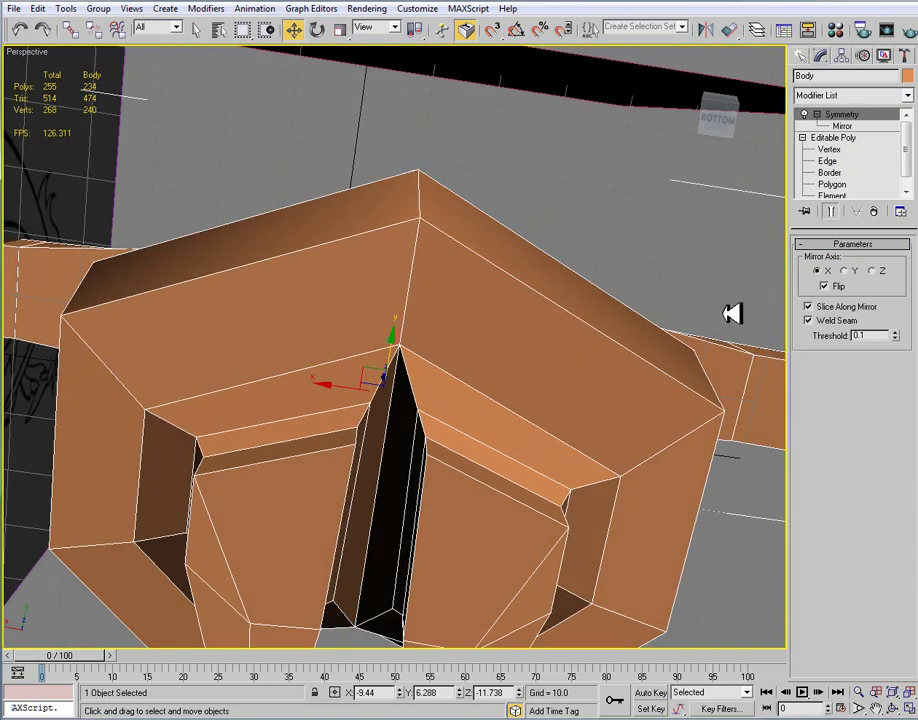
Delete the polygons that form the underside of the foot
click(830, 184)
alt+middle_drag(560, 470, 482, 361)
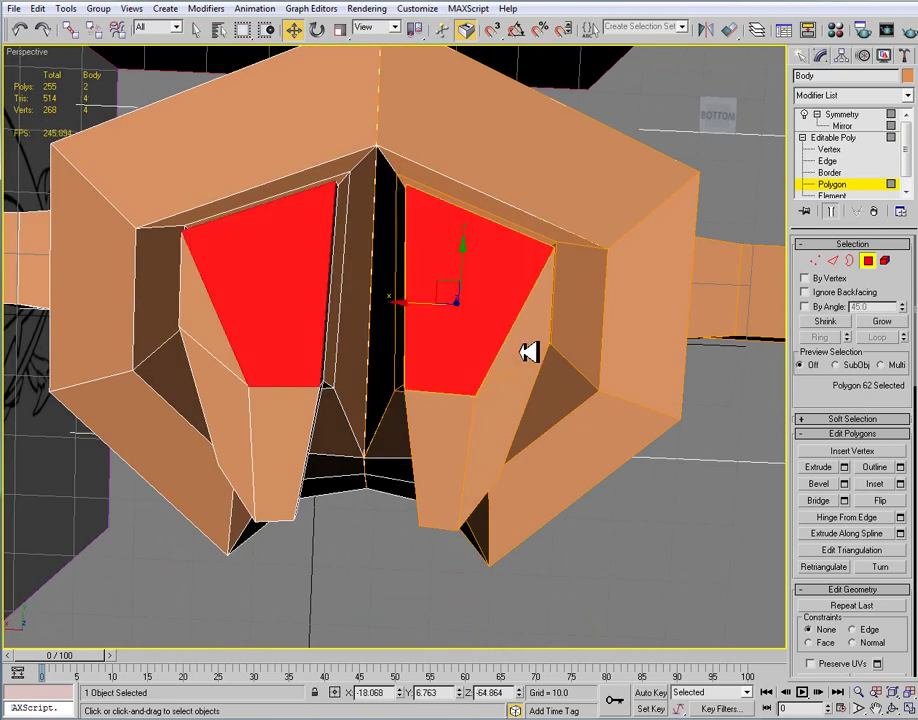
ctrl+click(500, 405)
ctrl+click(442, 428)
key(Delete)
alt+middle_drag(442, 428, 560, 425)
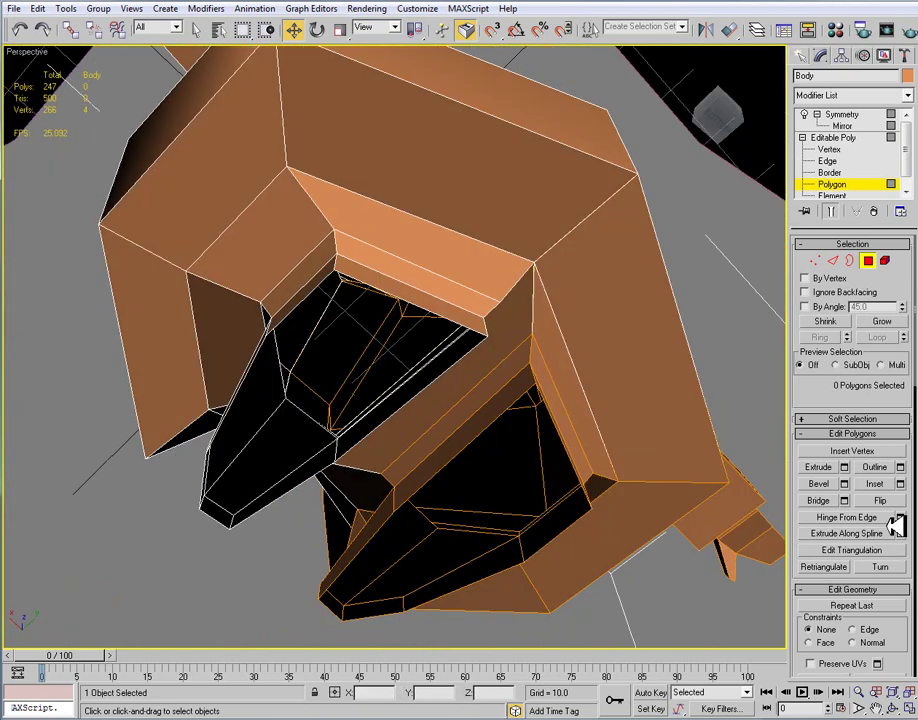
Try to close the foot's open underside with the polygon Bridge tool
click(818, 500)
alt+middle_drag(430, 492, 467, 399)
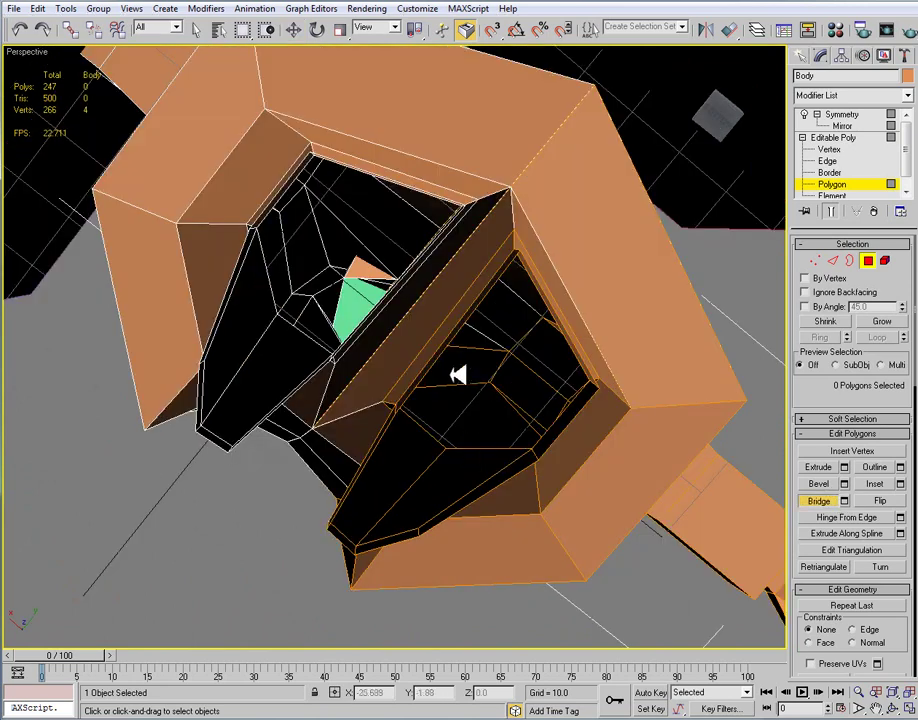
click(573, 427)
alt+middle_drag(496, 482, 541, 556)
key(ctrl+z)
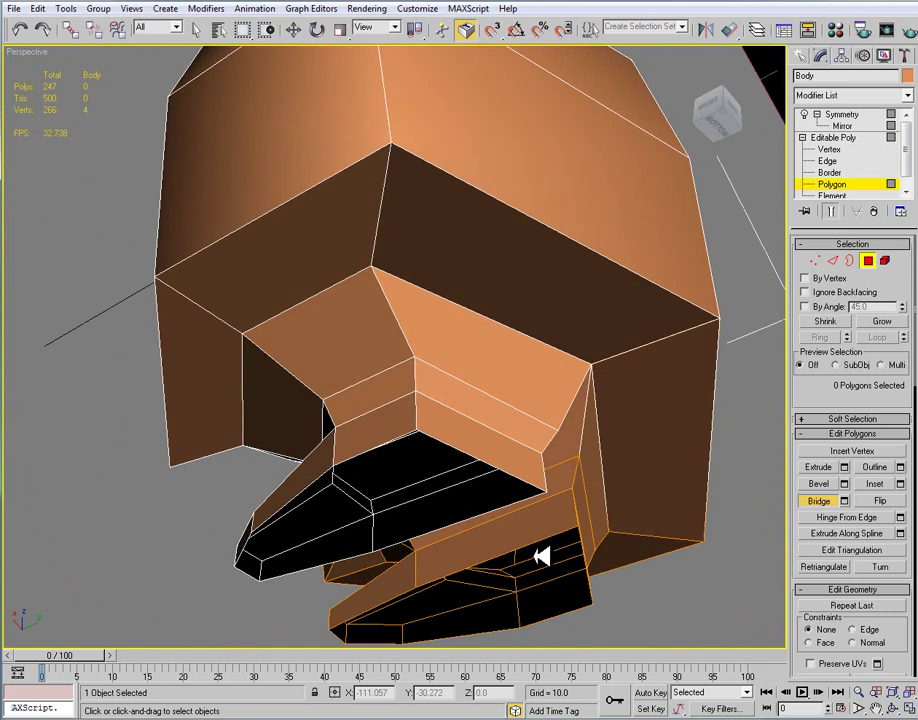
click(572, 616)
mouse_move(495, 604)
alt+middle_down()
mouse_move(527, 557)
mouse_move(467, 582)
mouse_move(496, 582)
alt+middle_up()
key(ctrl+z)
alt+middle_drag(510, 538, 588, 465)
Bridge opposite border edges across the foot's open underside
click(833, 261)
click(811, 520)
alt+middle_drag(516, 446, 537, 466)
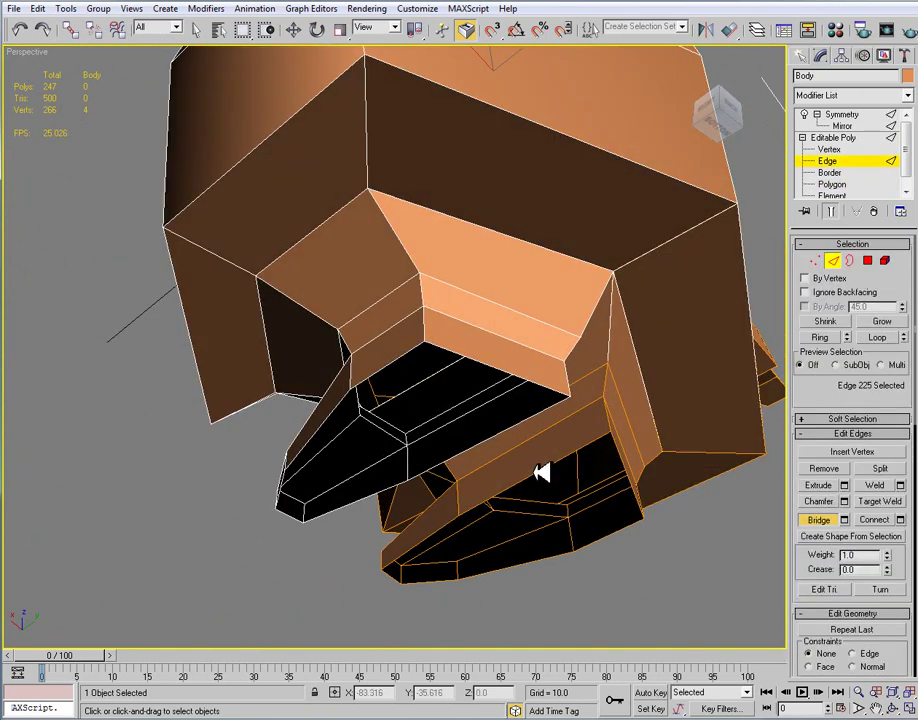
click(615, 536)
alt+middle_drag(615, 536, 475, 512)
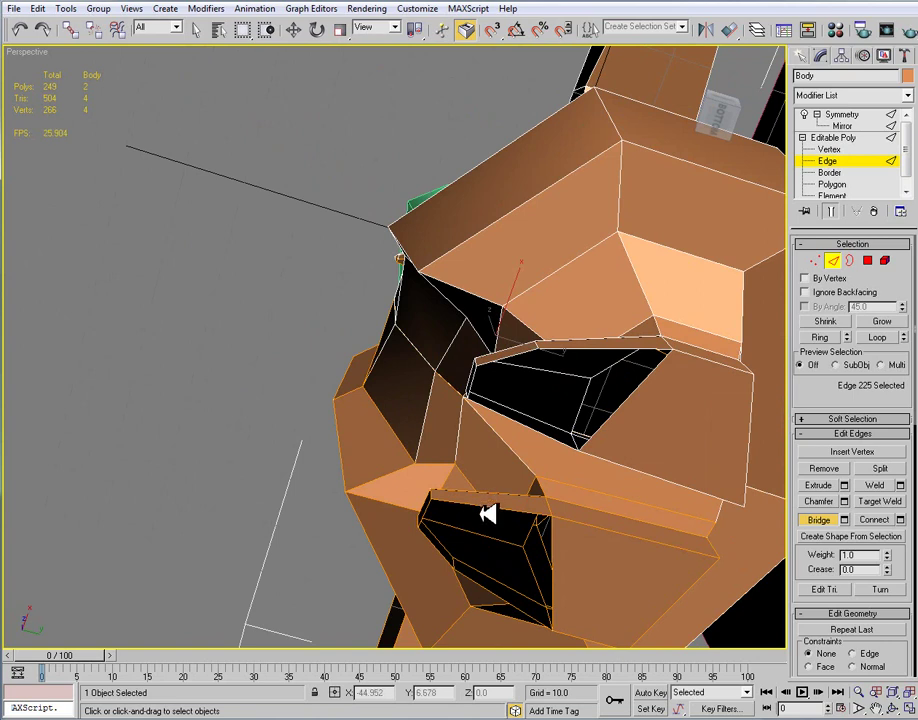
alt+middle_drag(455, 525, 395, 480)
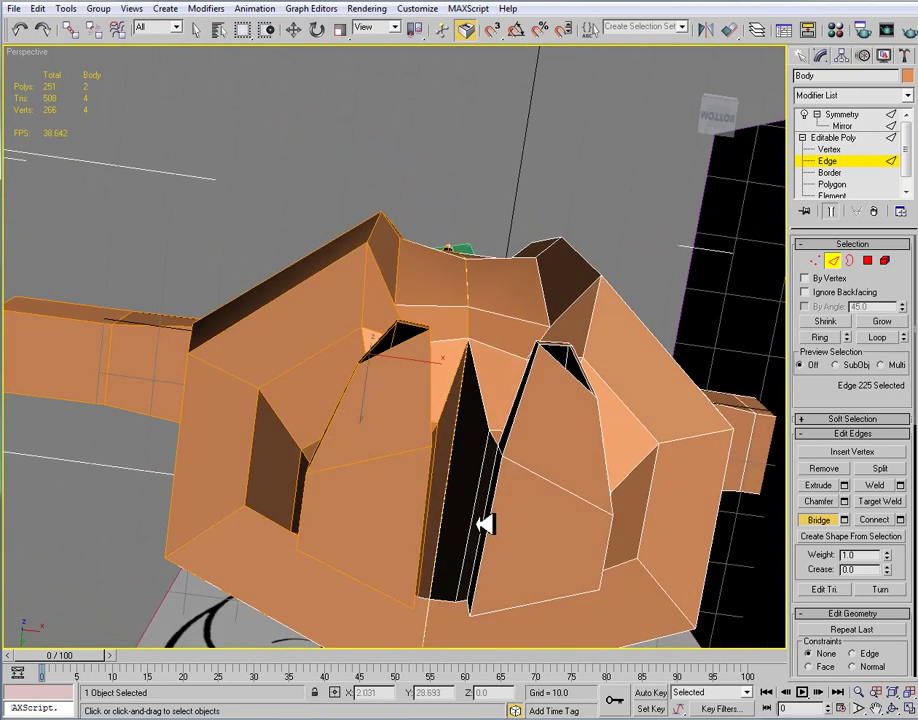
alt+middle_drag(455, 509, 430, 521)
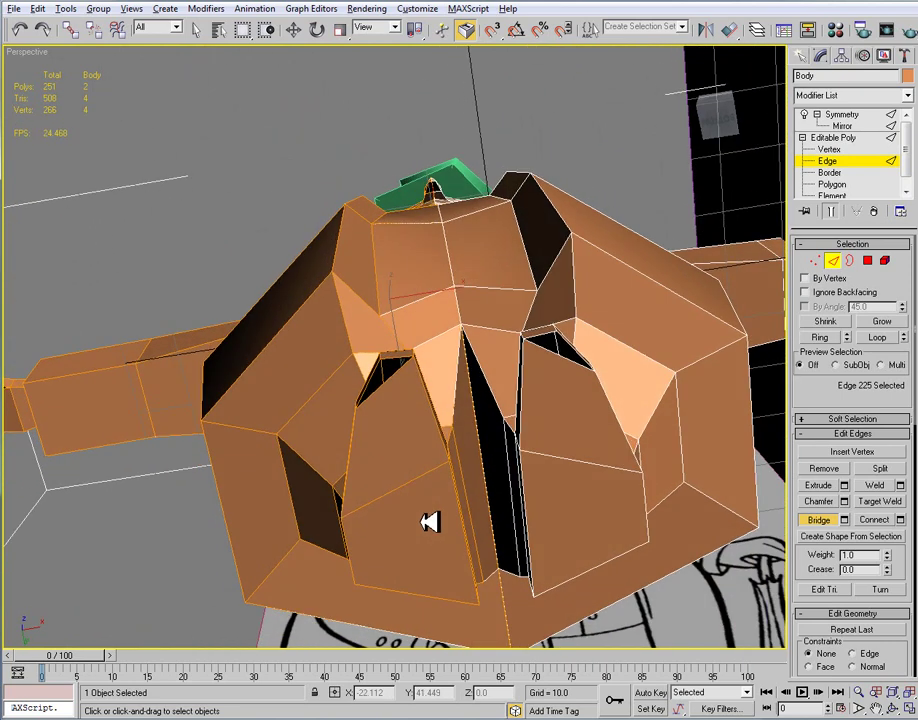
Undo the edge bridges and the deletion of the foot's underside polygons
key(ctrl+z)
key(ctrl+z)
key(ctrl+z)
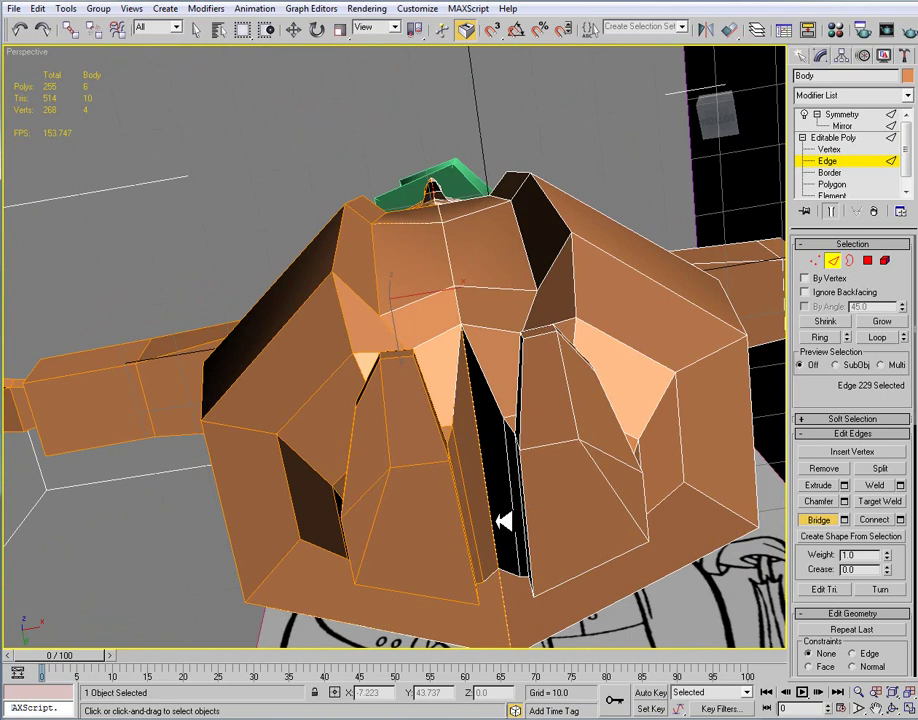
Try to bridge two of the foot's underside polygons, and undo the result
click(867, 261)
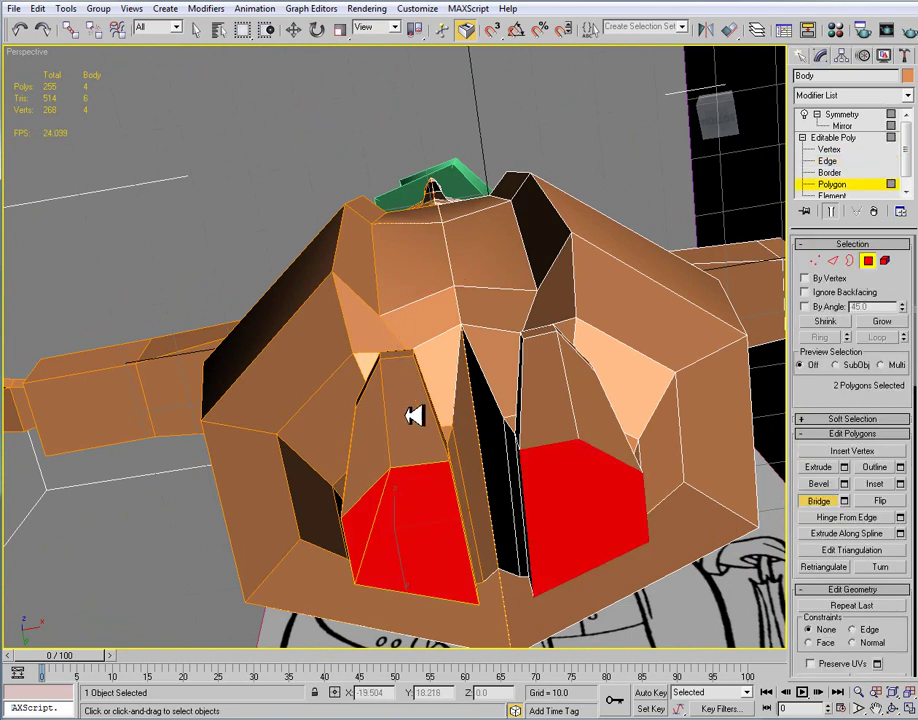
click(390, 449)
right_click(460, 527)
right_click(441, 524)
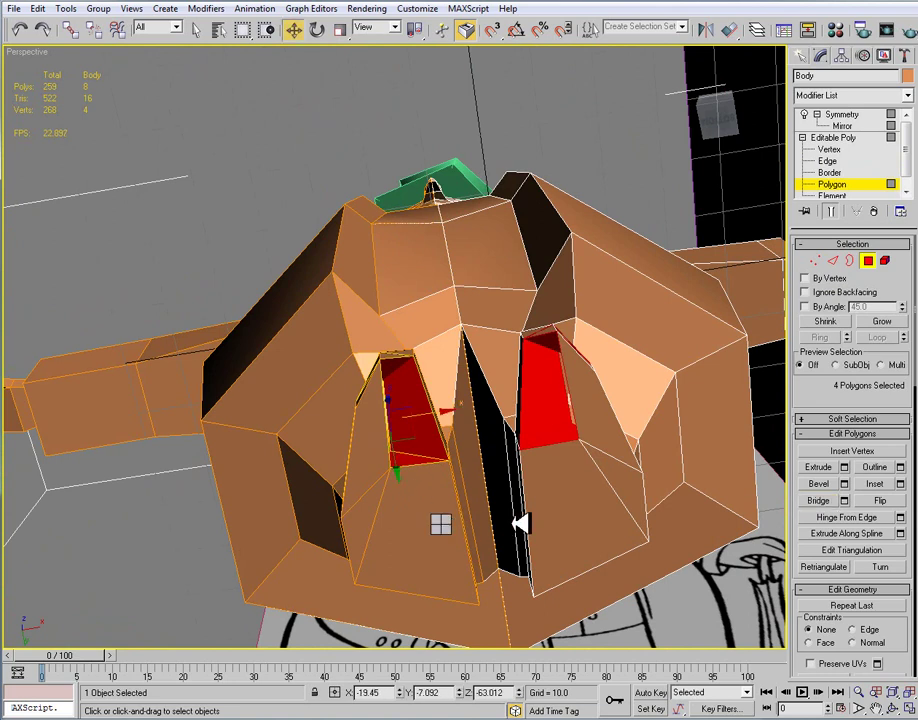
click(496, 490)
click(352, 421)
key(ctrl+z)
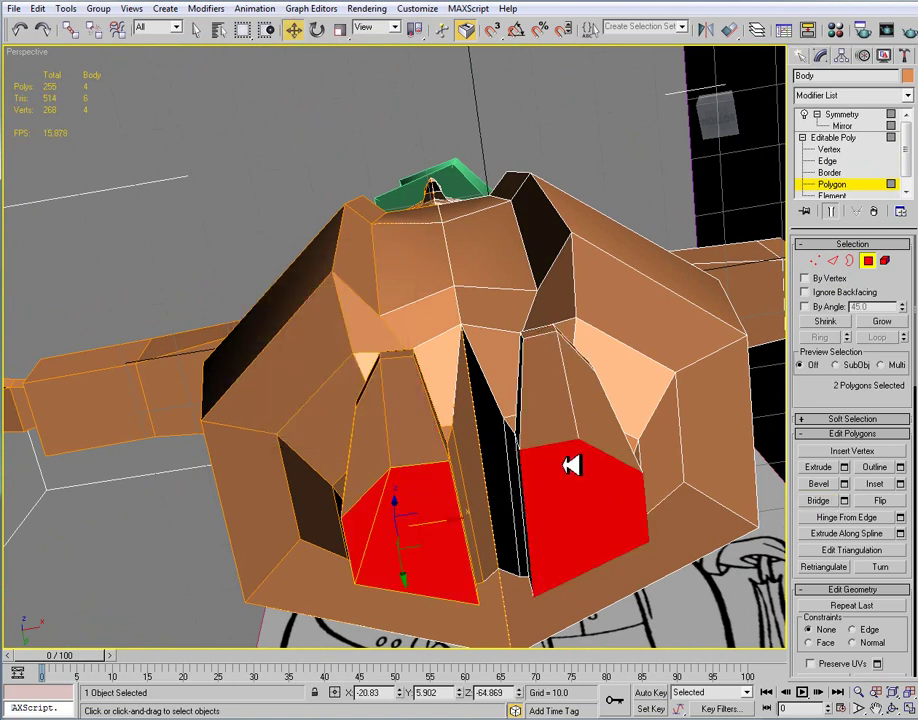
Delete the heel polygon and the remaining polygons on the underside of the foot
key(Delete)
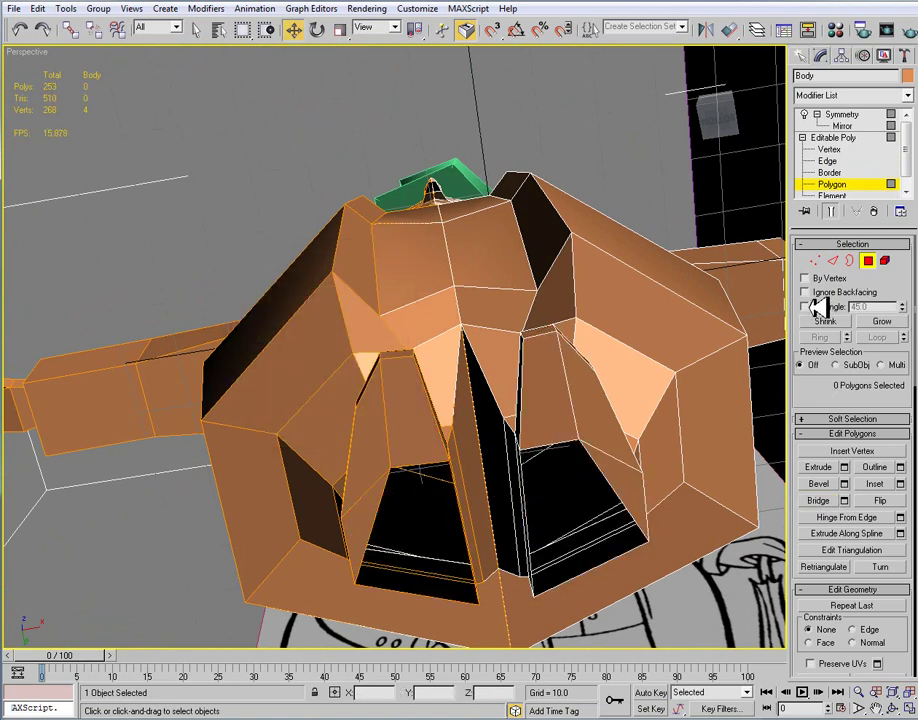
click(370, 458)
ctrl+click(374, 496)
ctrl+click(412, 447)
key(Delete)
alt+middle_drag(424, 455, 440, 430)
Connect the ring of edges along the foot's inner side to add a vertical edge line
click(832, 260)
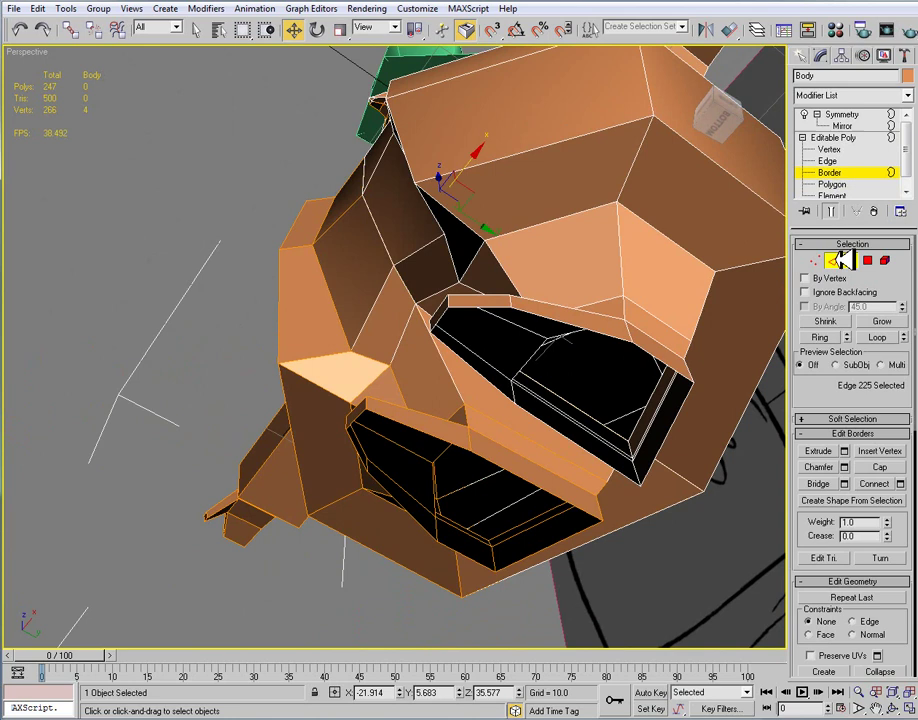
click(540, 470)
click(822, 337)
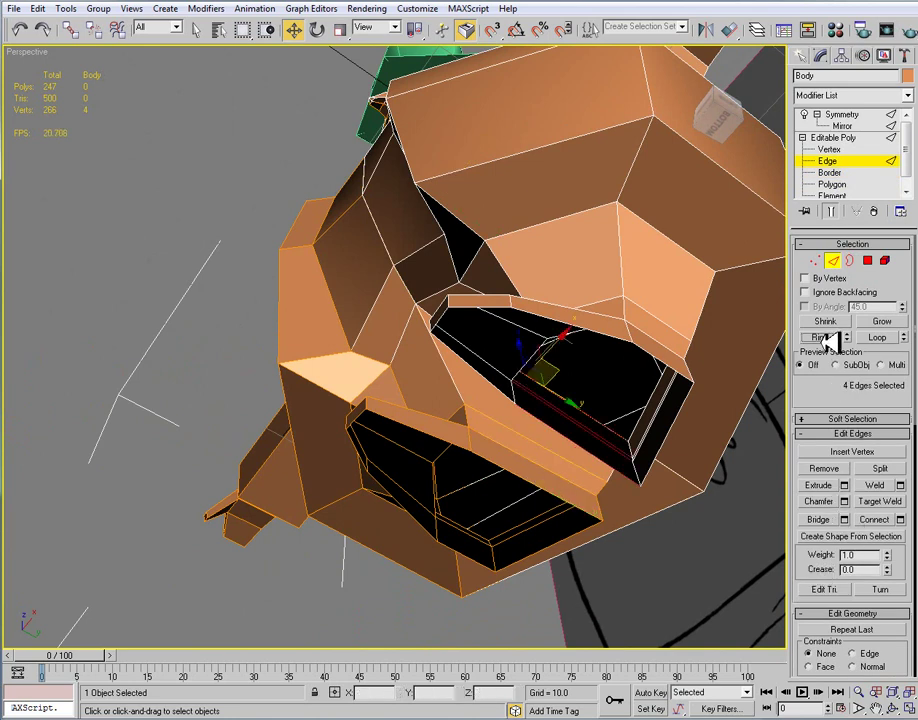
click(878, 519)
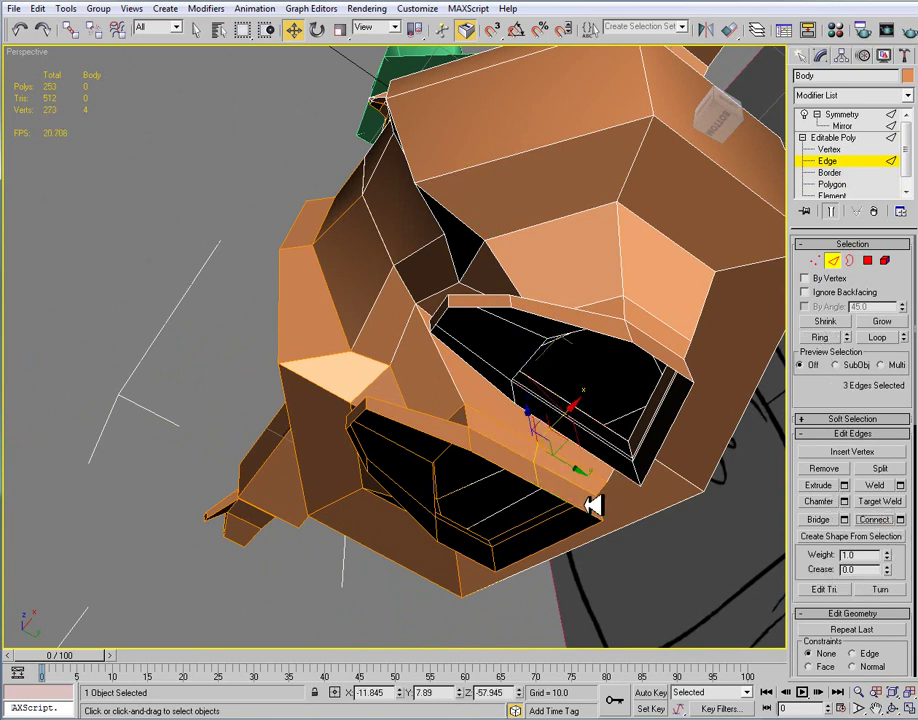
Move the three vertices at the foot's inner heel corner outward and forward to about X -18.4, Y 15.6
click(817, 261)
alt+middle_drag(492, 498, 418, 465)
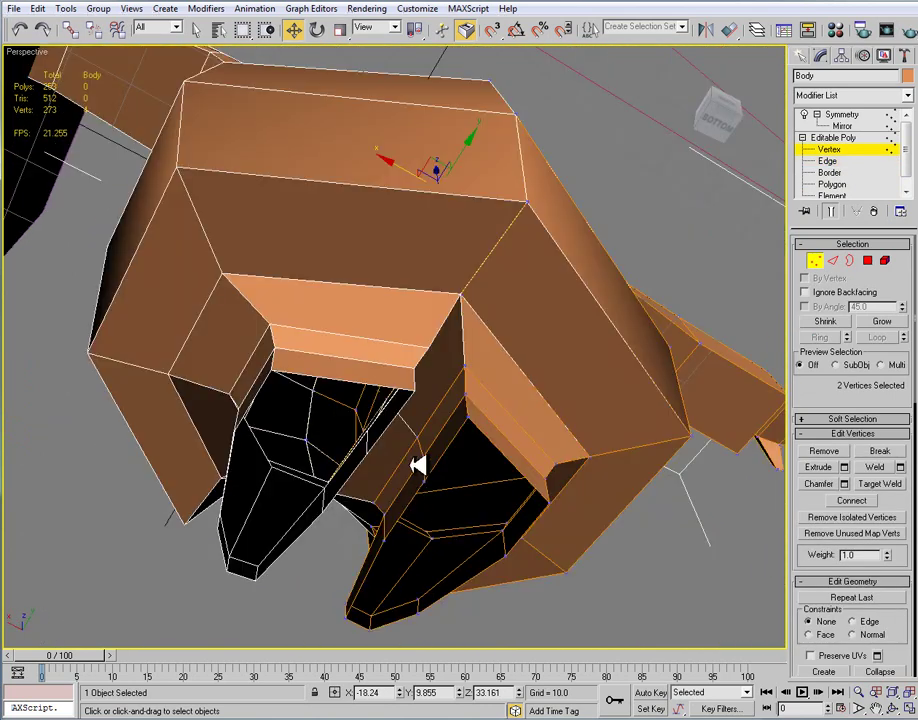
click(465, 363)
ctrl+click(467, 395)
ctrl+click(468, 417)
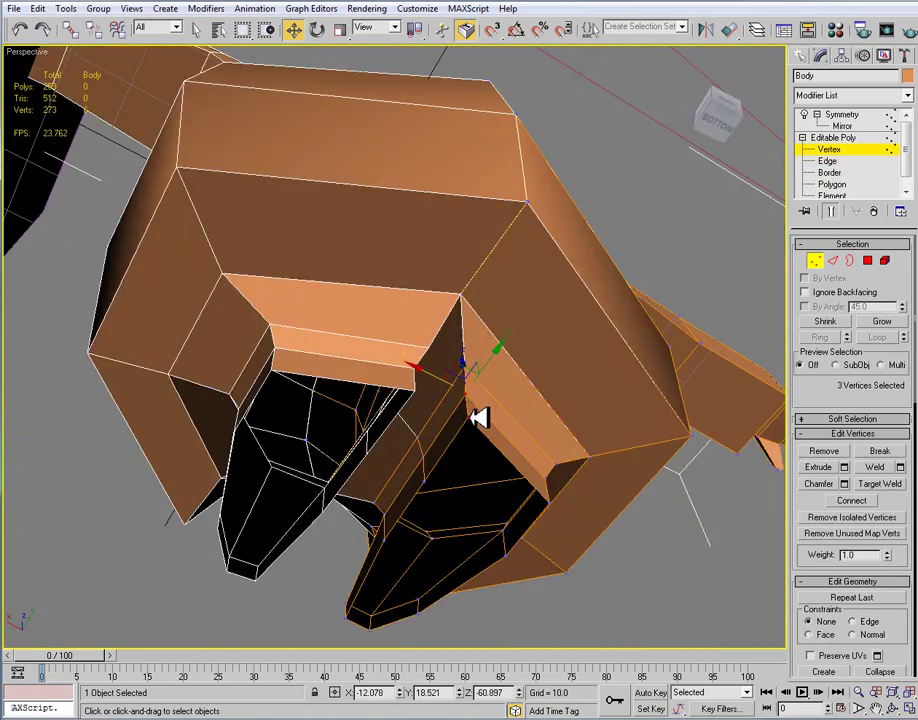
drag(448, 377, 460, 406)
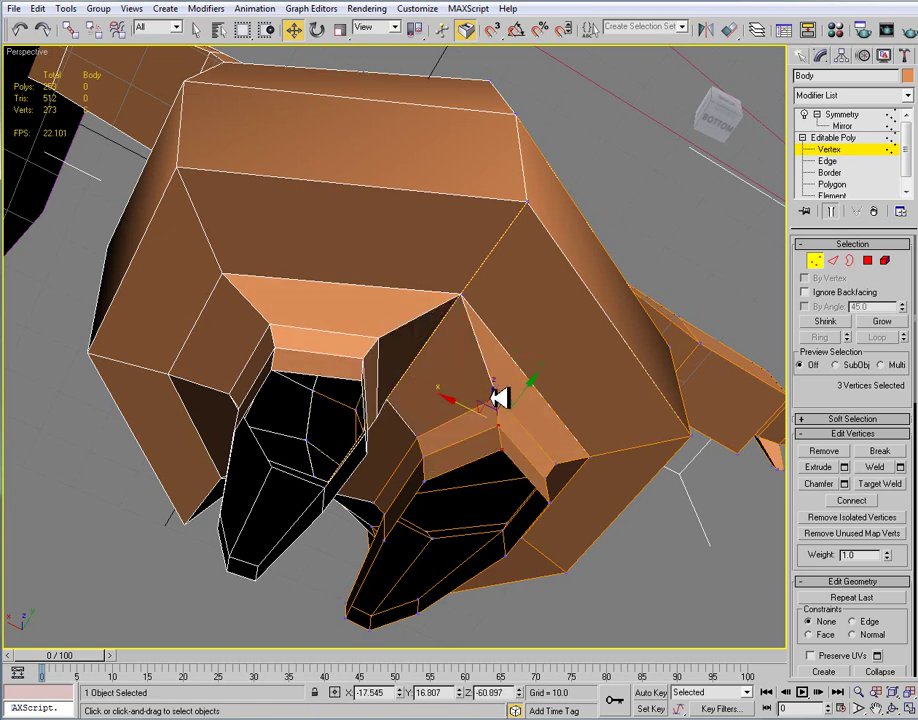
drag(530, 384, 470, 418)
alt+middle_drag(457, 510, 331, 365)
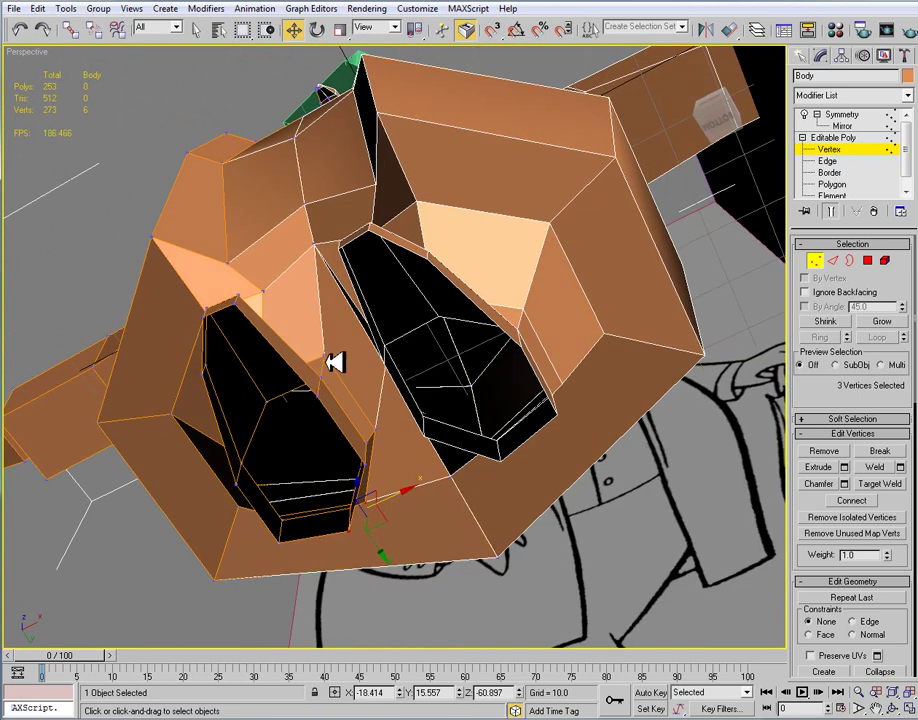
Move the three vertices of the foot's inner-side edge line outward and back to about X -13.9, Y -0.7
click(336, 358)
ctrl+click(325, 390)
ctrl+click(380, 369)
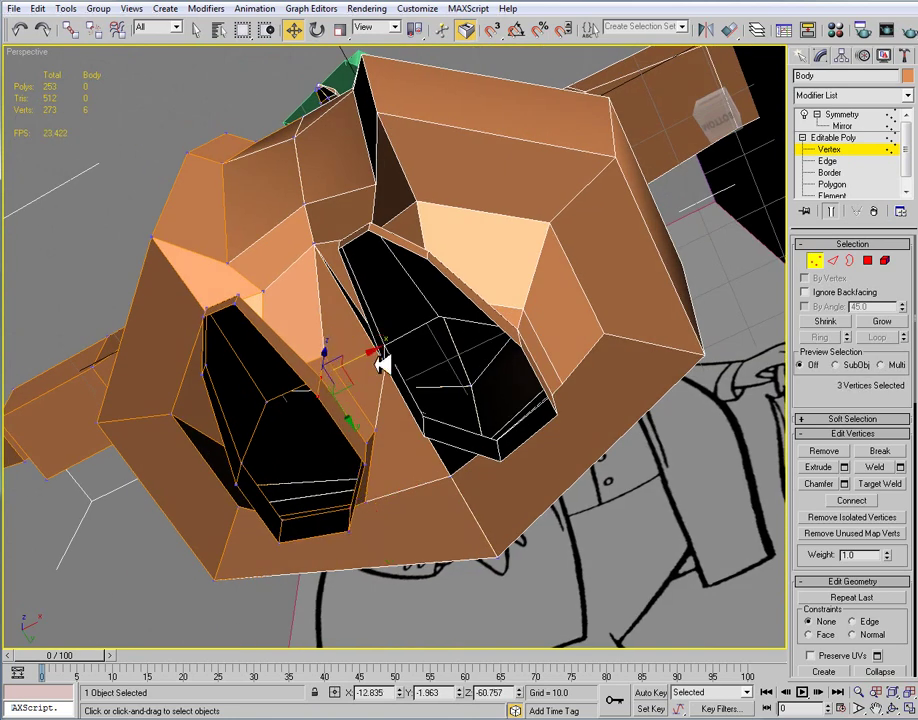
drag(372, 355, 363, 359)
alt+middle_drag(346, 398, 352, 379)
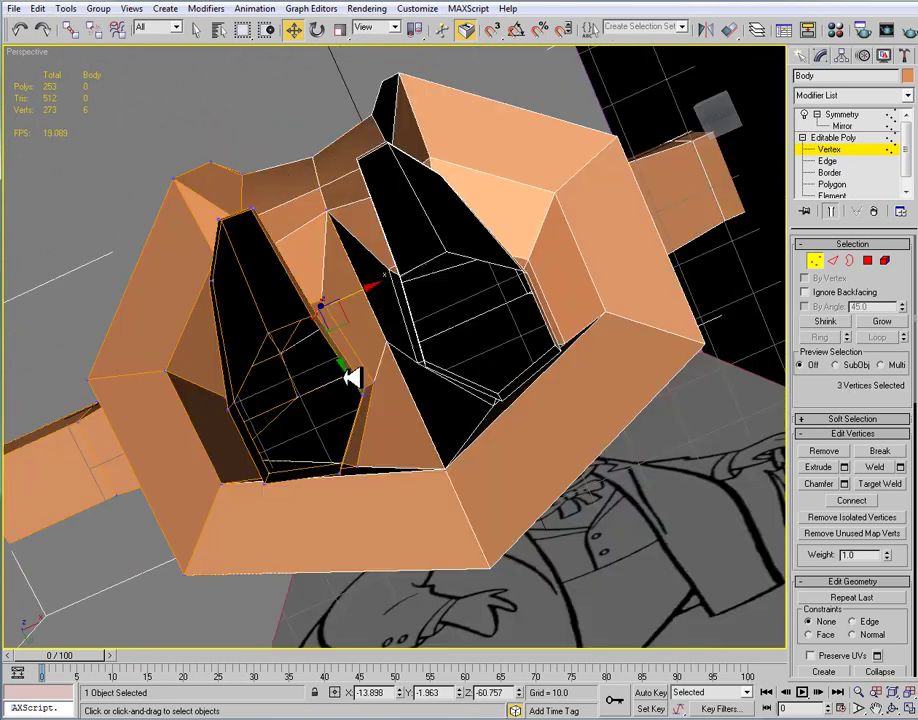
click(348, 372)
key(ctrl+z)
drag(345, 363, 354, 384)
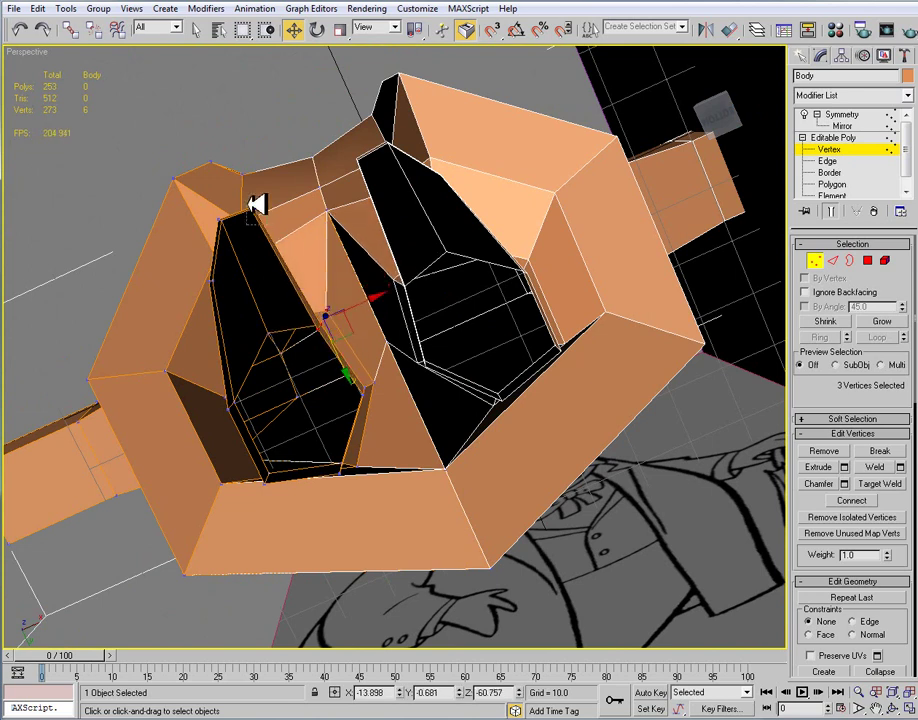
Shift the two inner toe vertices about 1.03 units along X and adjust the vertex on the foot's outer side
click(258, 206)
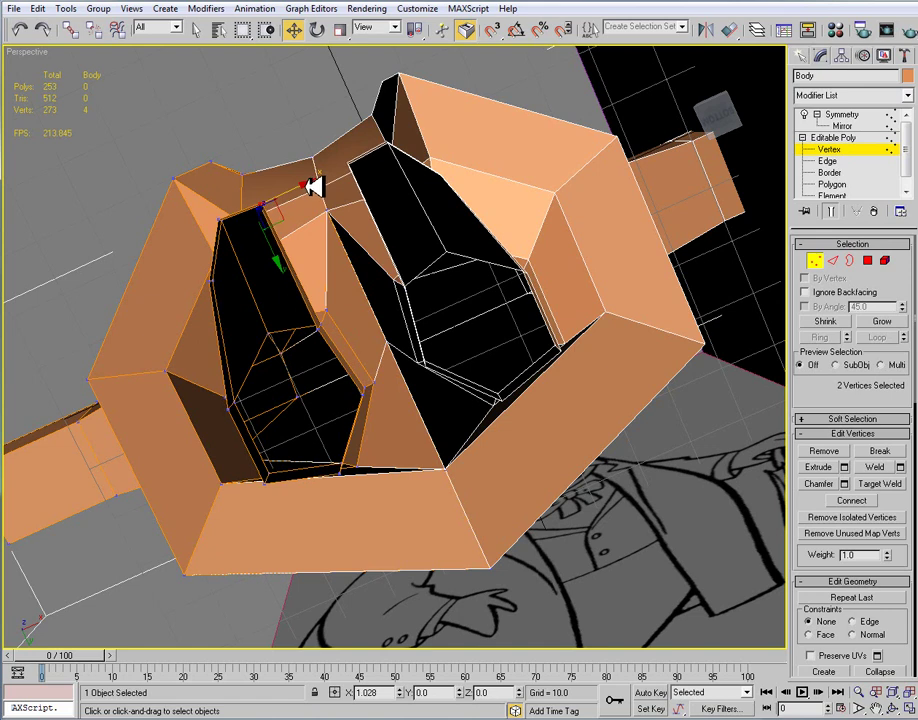
alt+middle_drag(311, 303, 275, 225)
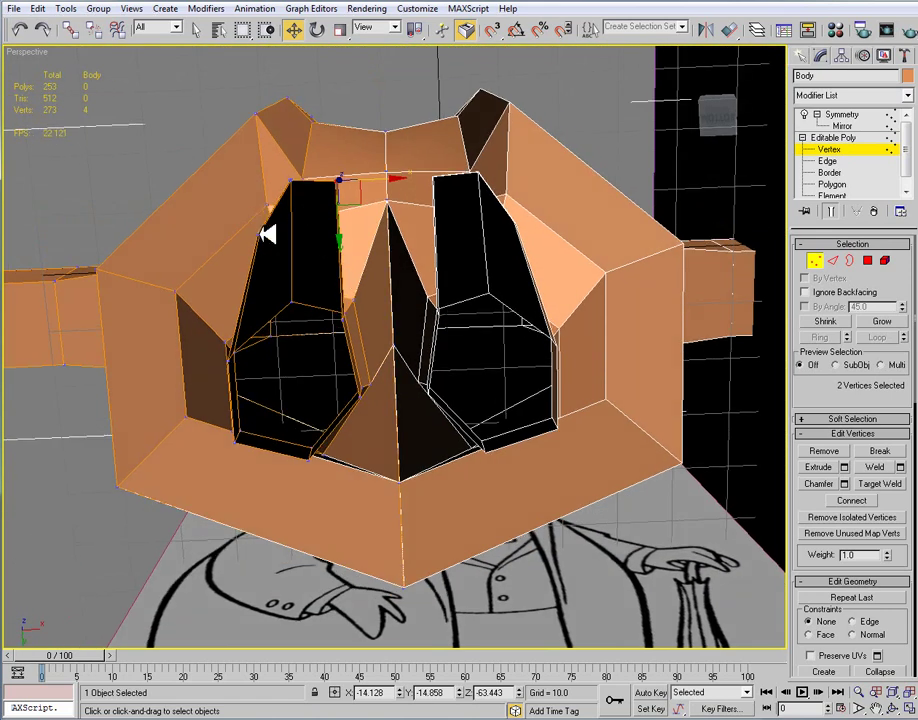
click(270, 224)
drag(267, 281, 264, 266)
Bridge the opposite open edges across the underside of the foot to close its sole with polygons
alt+middle_drag(332, 328, 440, 345)
click(838, 260)
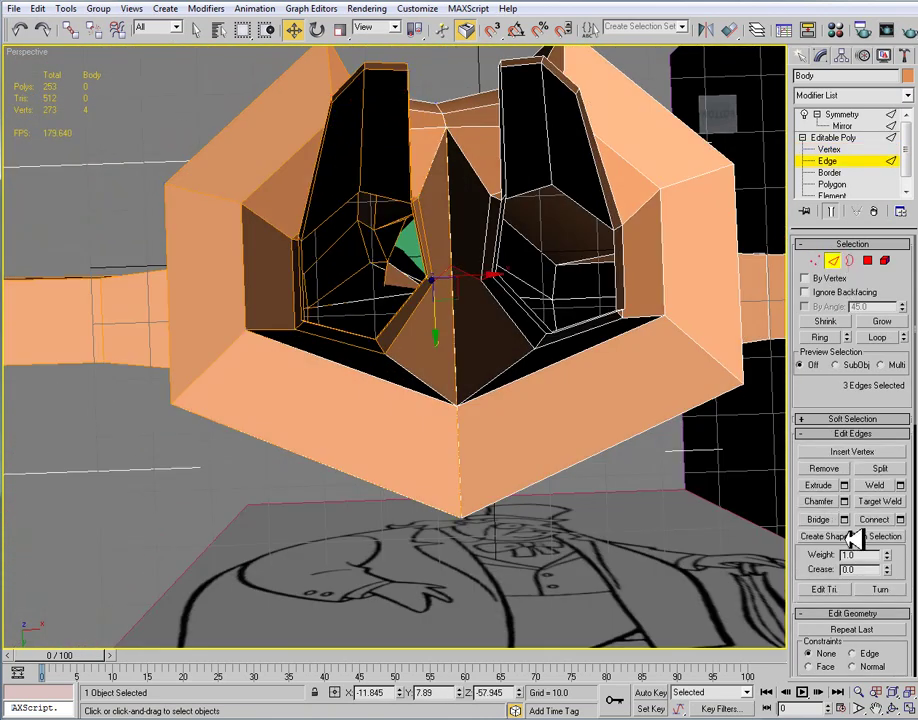
click(820, 519)
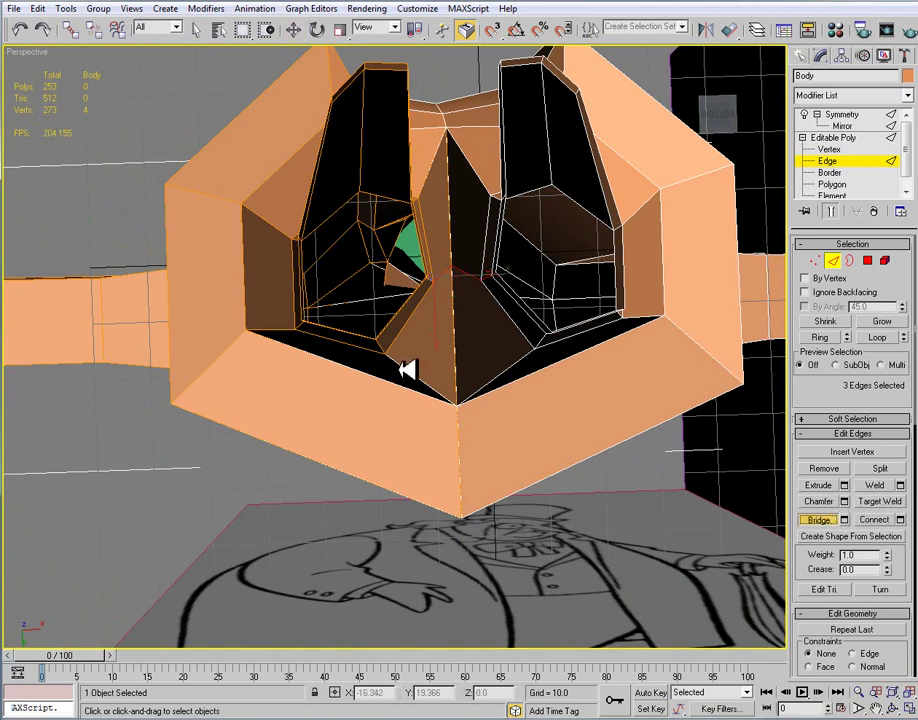
alt+middle_drag(381, 365, 373, 452)
click(427, 502)
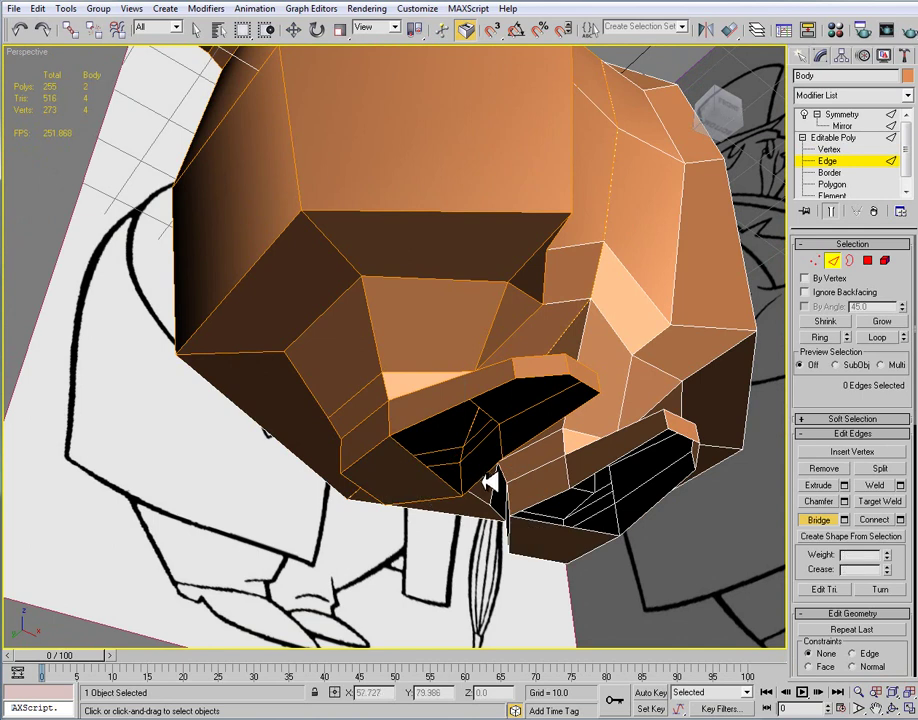
drag(434, 419, 513, 399)
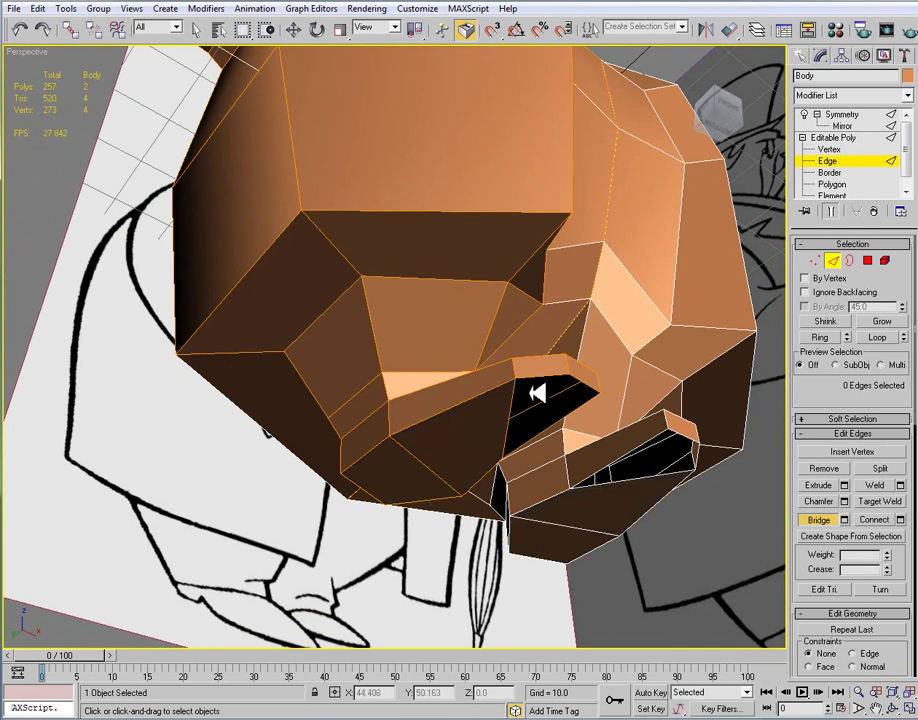
drag(575, 414, 572, 428)
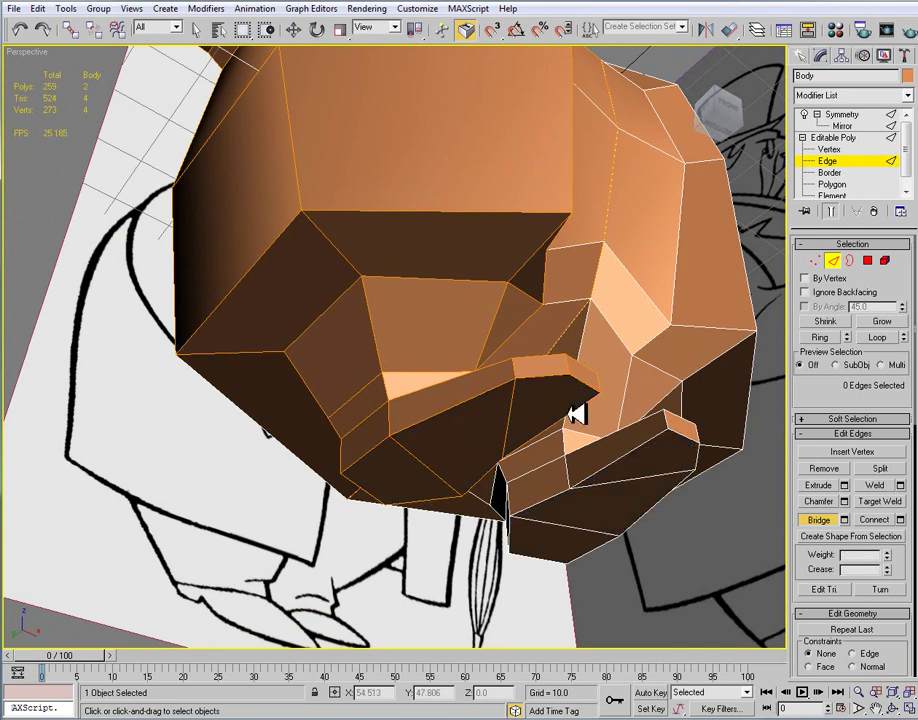
mouse_move(572, 428)
alt+middle_down()
mouse_move(511, 425)
mouse_move(545, 488)
mouse_move(576, 398)
mouse_move(578, 416)
alt+middle_up()
alt+middle_drag(543, 343, 530, 430)
click(834, 137)
Move the lowest vertex at the back tip of the hair outward and down toward the side reference
key(r)
alt+middle_drag(434, 231, 182, 170)
alt+middle_drag(123, 123, 404, 364)
key(l)
middle_drag(379, 297, 406, 357)
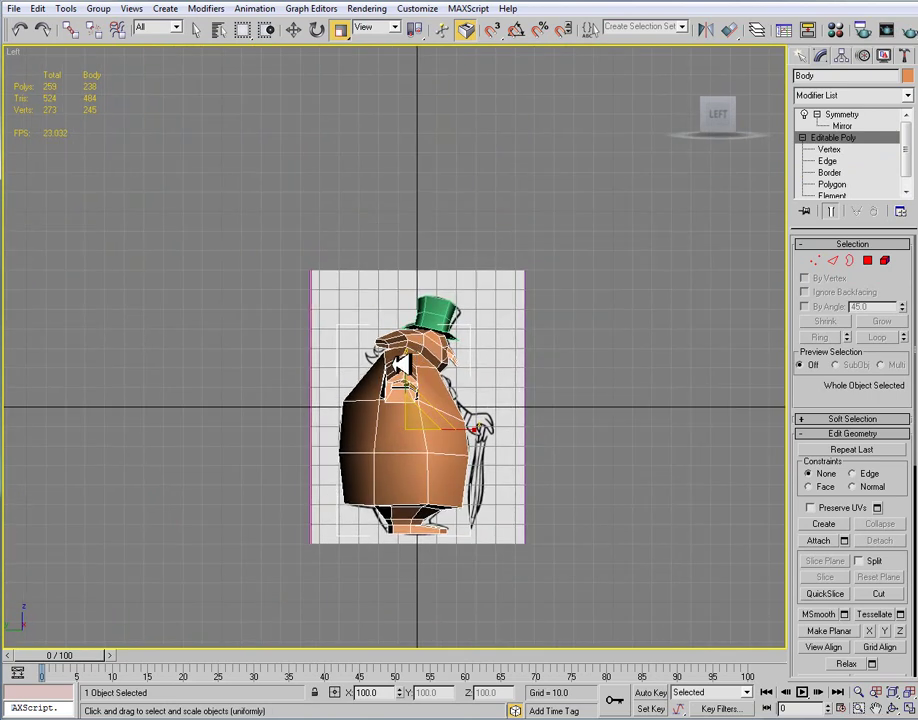
scroll(393, 363, up, 9)
scroll(367, 345, up, 3)
scroll(436, 311, down, 3)
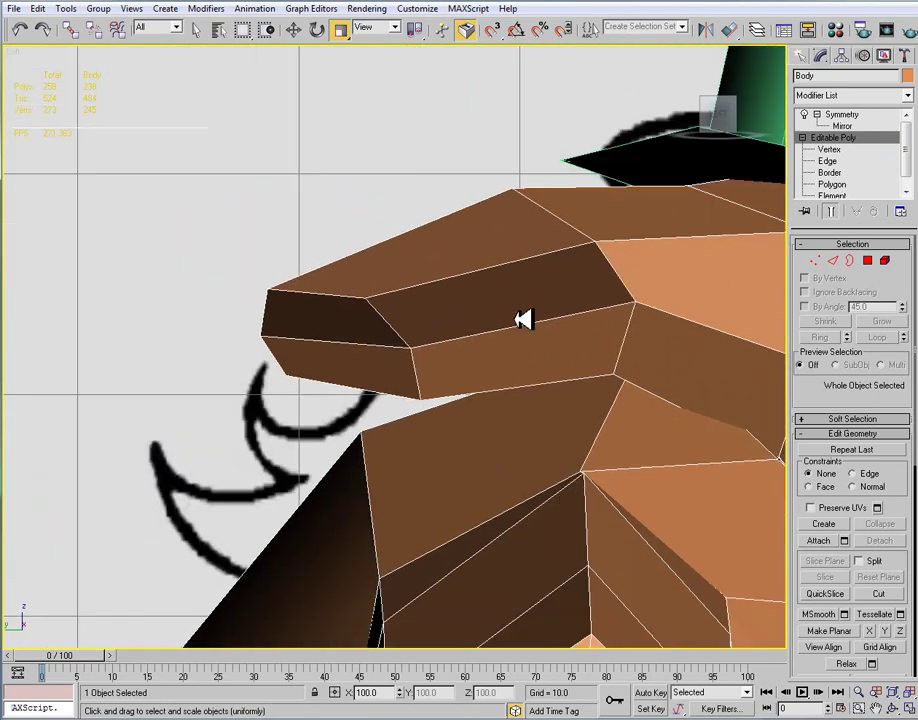
click(814, 260)
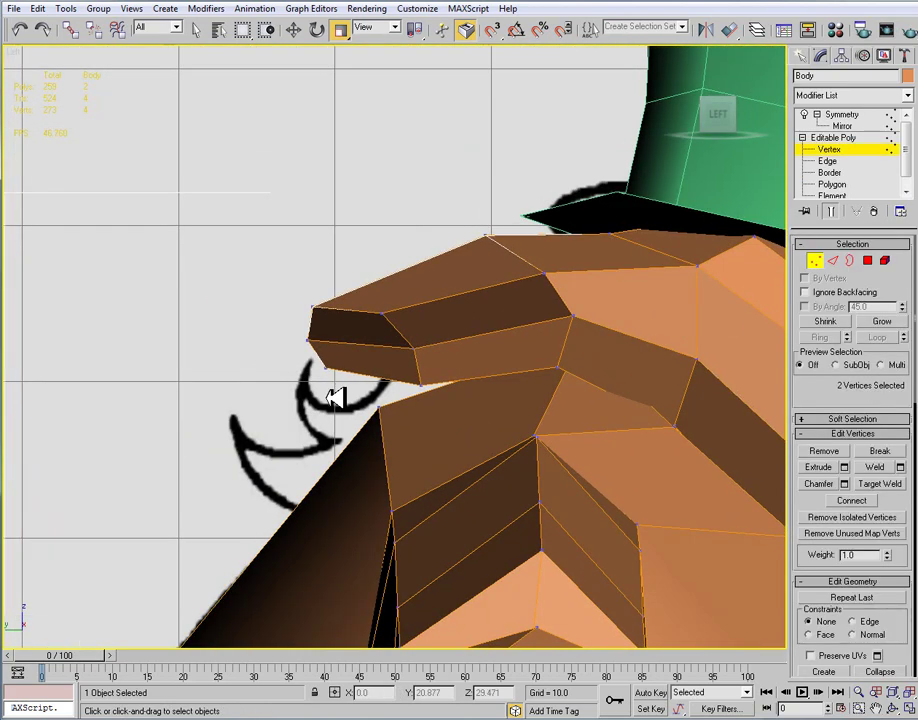
click(326, 364)
key(w)
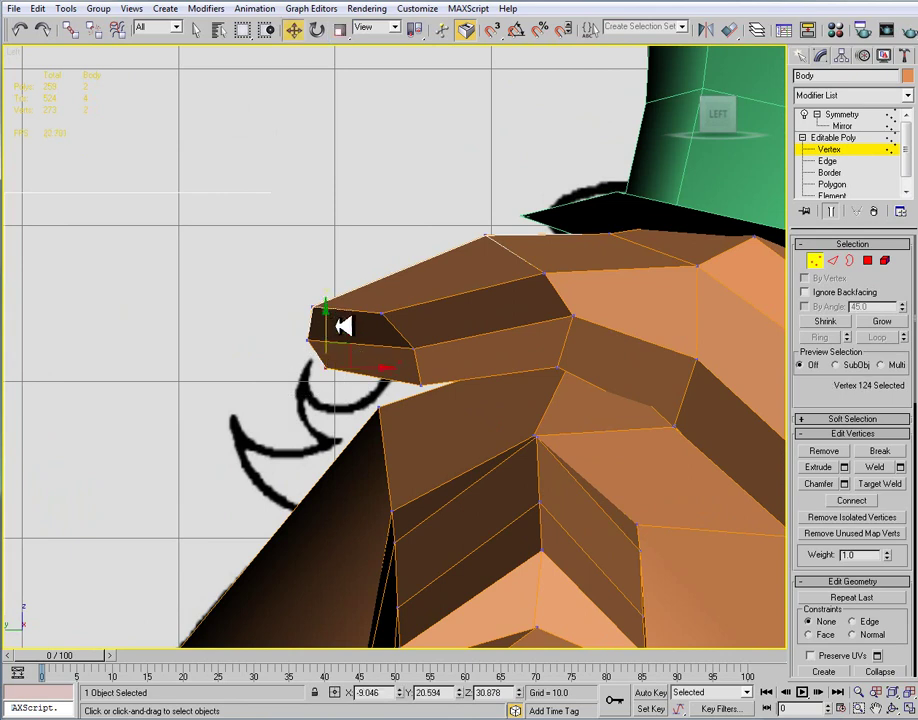
drag(333, 338, 308, 352)
Reposition the remaining vertices at the back of the hair so it curves downward like the reference outline
drag(292, 280, 362, 266)
click(444, 311)
key(ctrl+z)
click(440, 311)
key(ctrl+z)
drag(441, 314, 473, 308)
drag(415, 281, 422, 263)
drag(471, 297, 506, 303)
drag(293, 320, 353, 338)
middle_drag(386, 353, 357, 324)
drag(338, 366, 266, 297)
Examine the hair and overall body proportions against the reference from the side and in perspective
scroll(373, 361, down, 4)
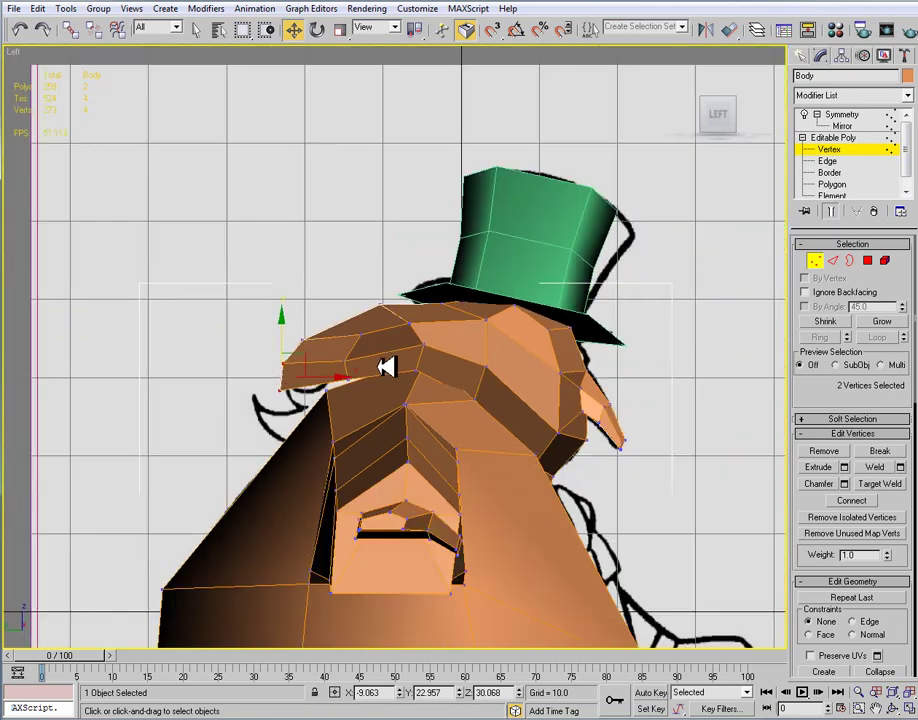
middle_drag(531, 414, 377, 301)
scroll(377, 301, down, 4)
middle_drag(372, 364, 376, 302)
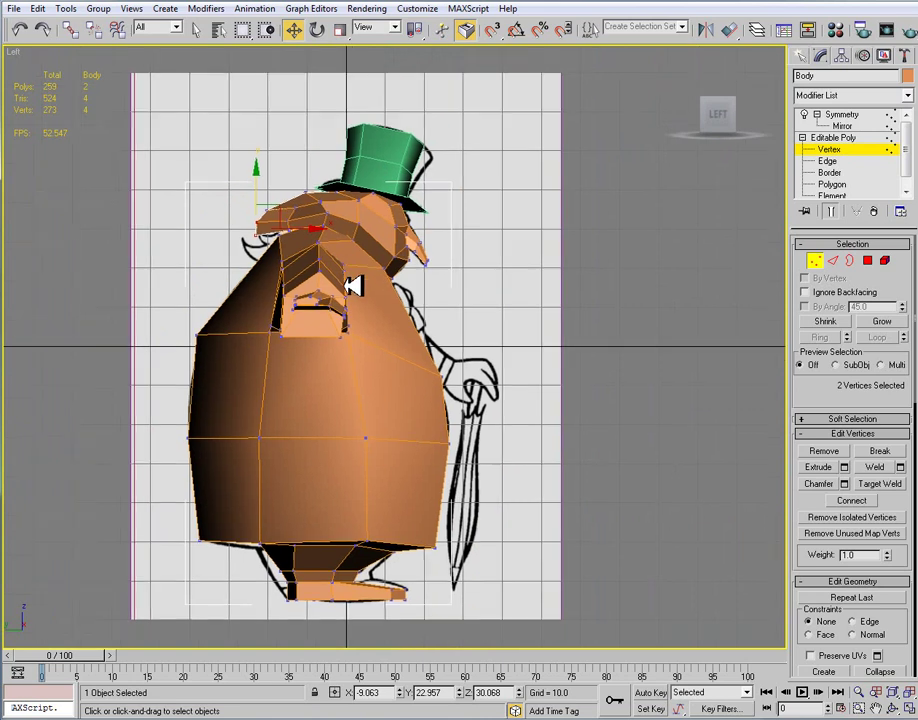
scroll(357, 283, up, 2)
key(p)
alt+middle_drag(357, 302, 402, 330)
scroll(406, 318, down, 8)
alt+middle_drag(540, 347, 367, 377)
scroll(367, 376, up, 5)
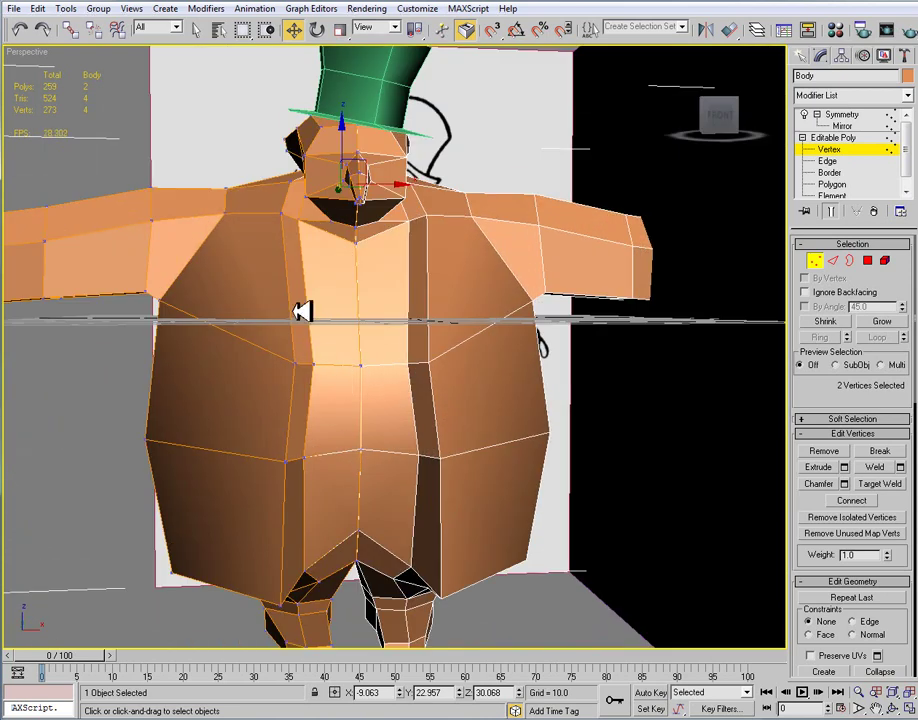
middle_drag(287, 313, 322, 379)
scroll(273, 357, up, 5)
scroll(418, 367, down, 4)
mouse_move(273, 357)
middle_down()
mouse_move(418, 367)
mouse_move(112, 261)
middle_up()
Make the body see-through and frame the head from the front over the reference drawing
key(f)
scroll(389, 340, down, 4)
scroll(418, 327, up, 1)
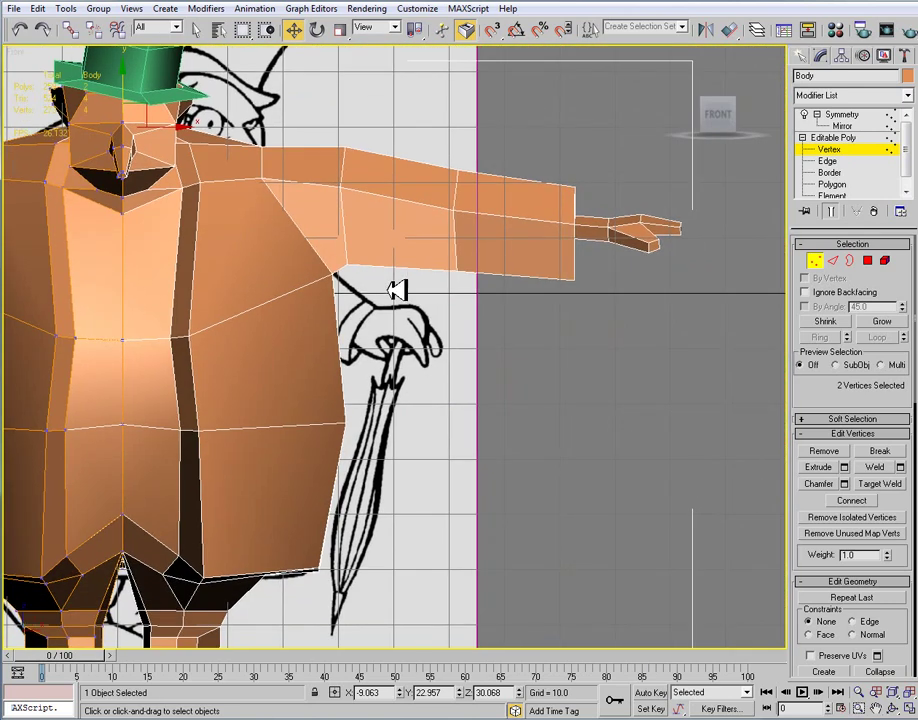
key(alt+x)
middle_drag(279, 310, 266, 352)
middle_drag(172, 352, 212, 307)
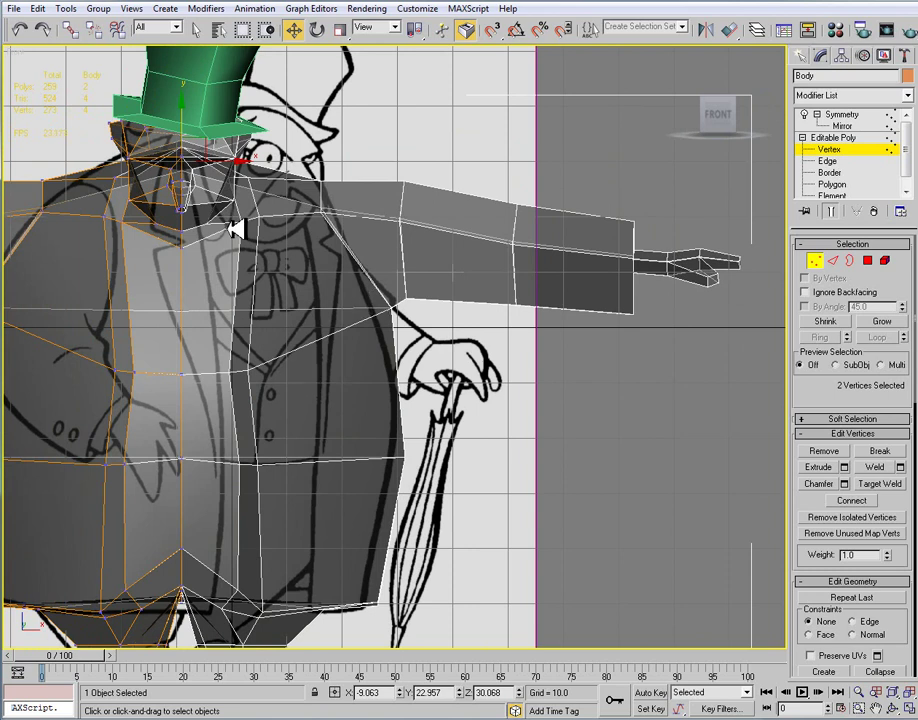
scroll(233, 228, up, 8)
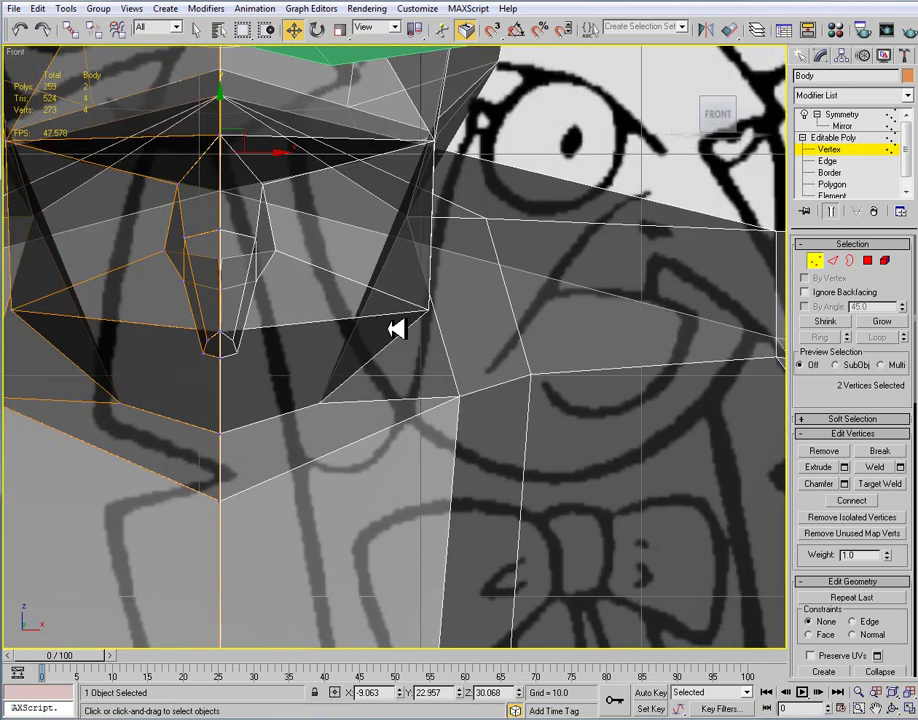
scroll(397, 329, down, 3)
middle_drag(397, 329, 461, 341)
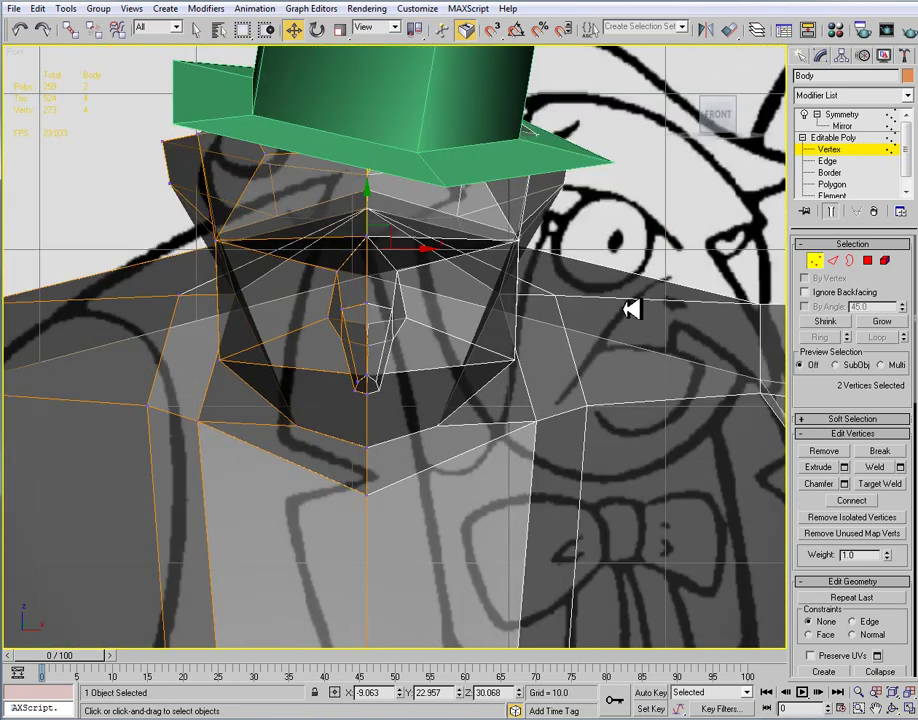
Create a square plane about 3.77 units wide over the character's eye at negative X, from the front
click(857, 136)
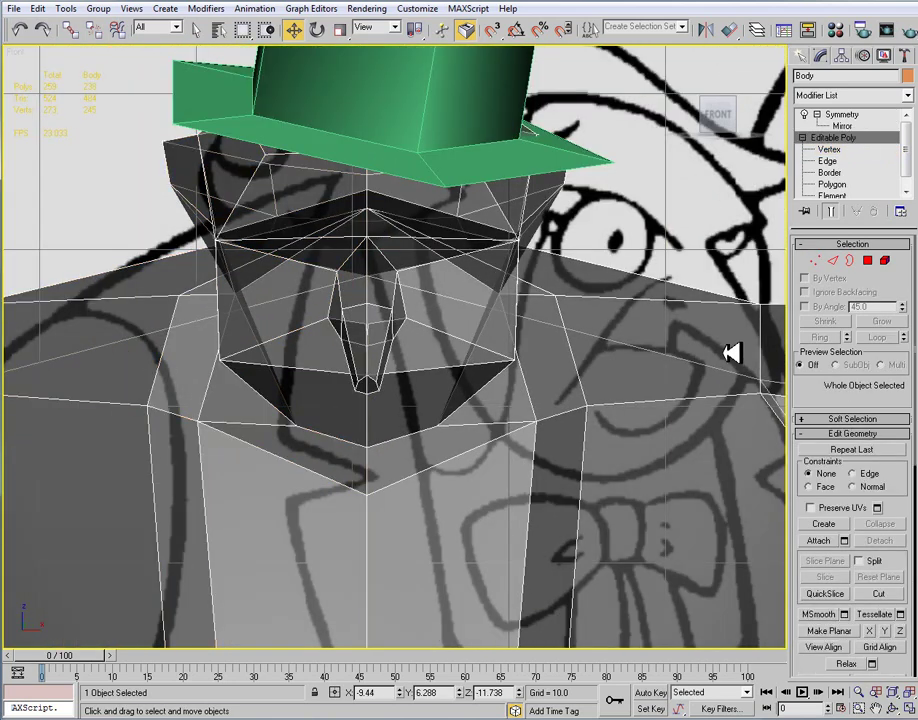
click(803, 55)
click(881, 210)
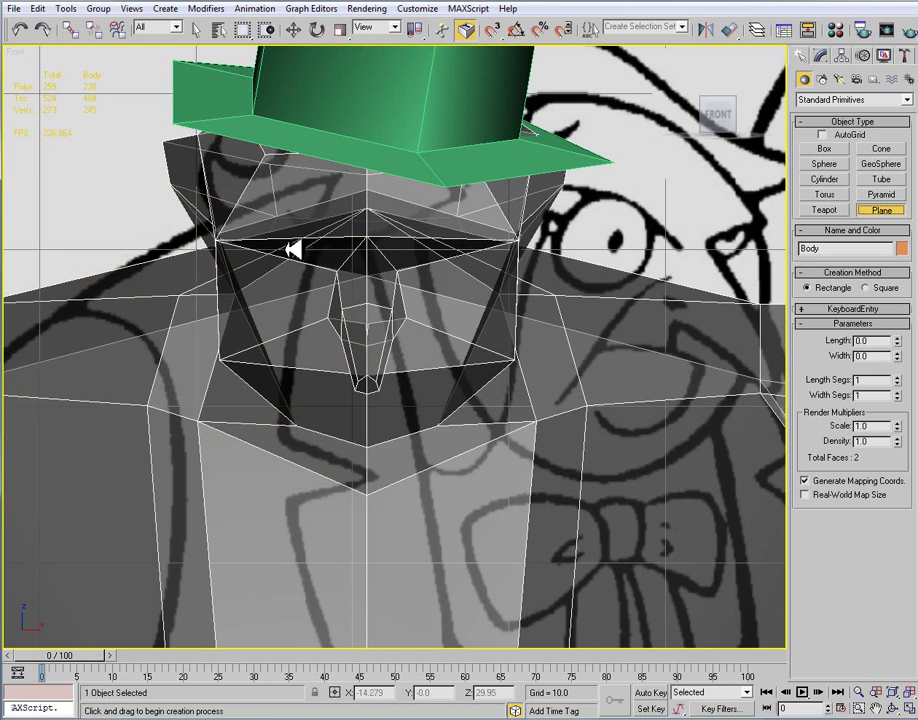
drag(283, 238, 330, 264)
key(w)
Rename the new plane as Monocle
click(821, 56)
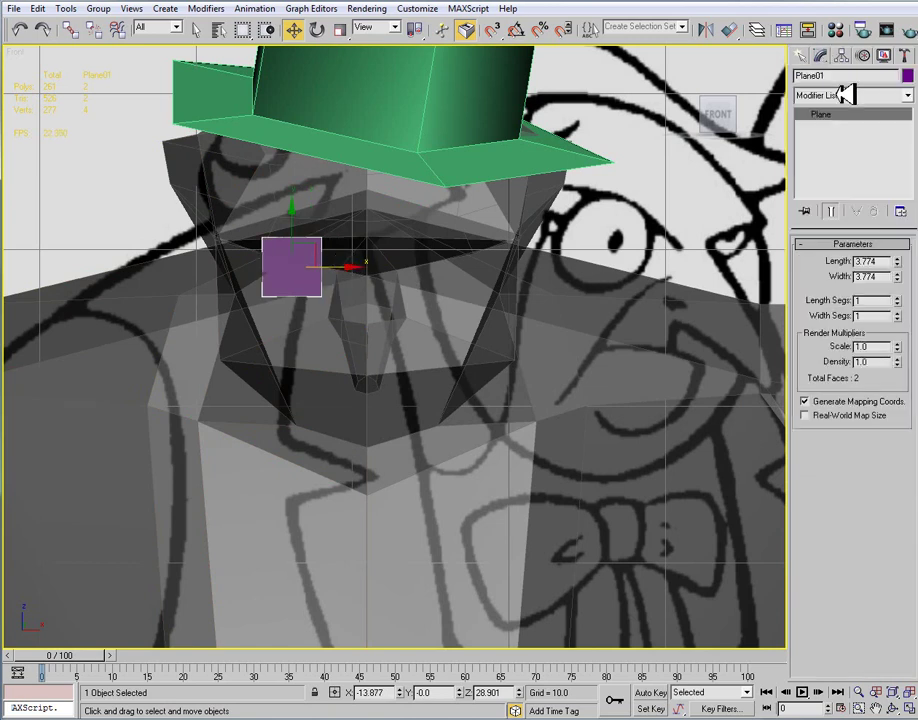
double_click(812, 77)
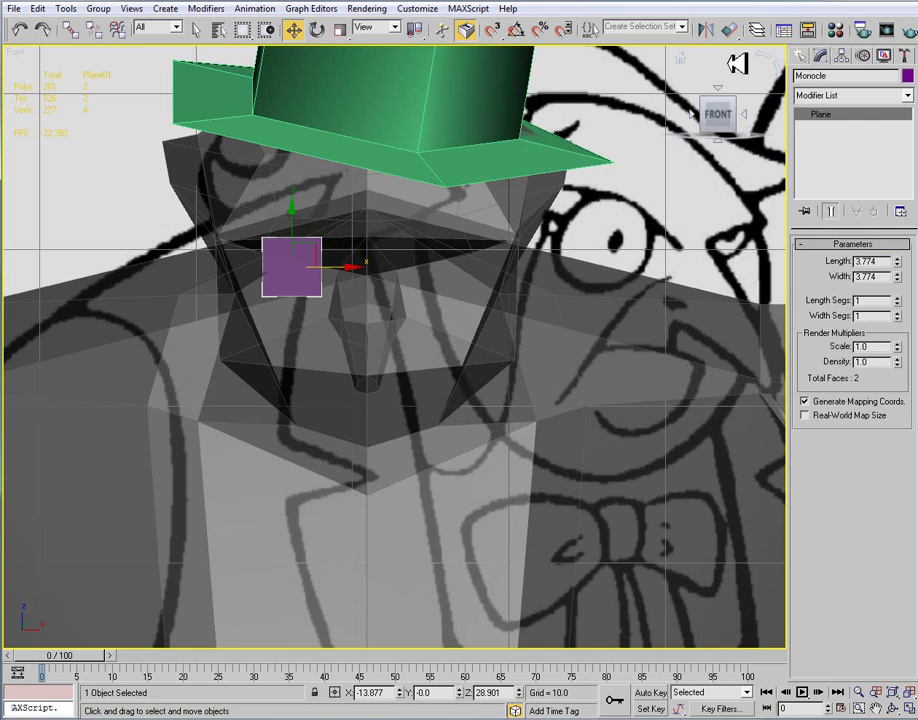
key(Return)
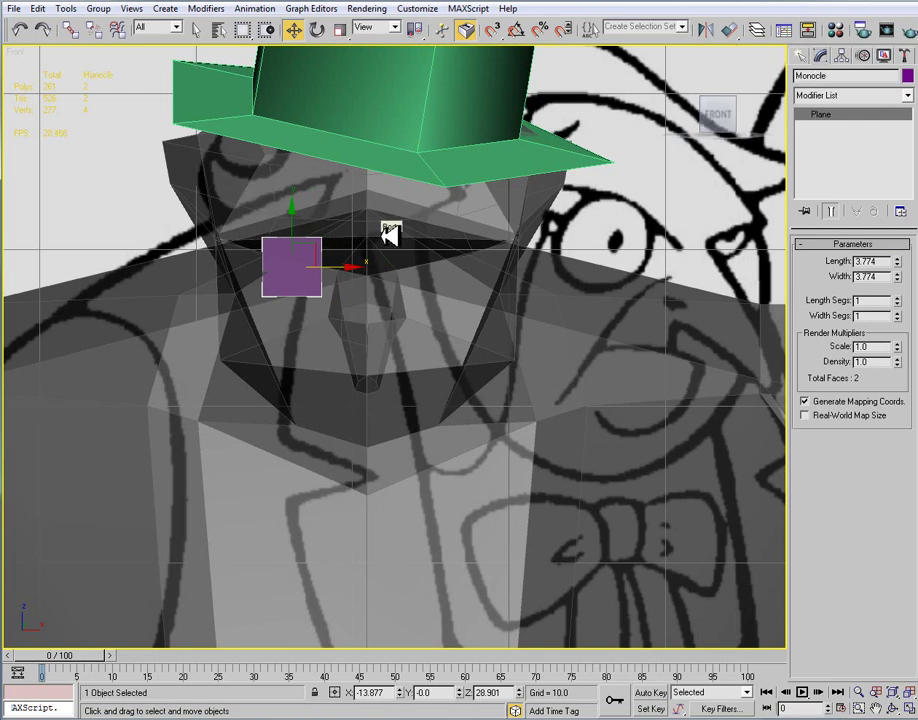
Move the monocle plane forward to Y -13.977 and raise it to Z 29.354 near the front of the face
key(l)
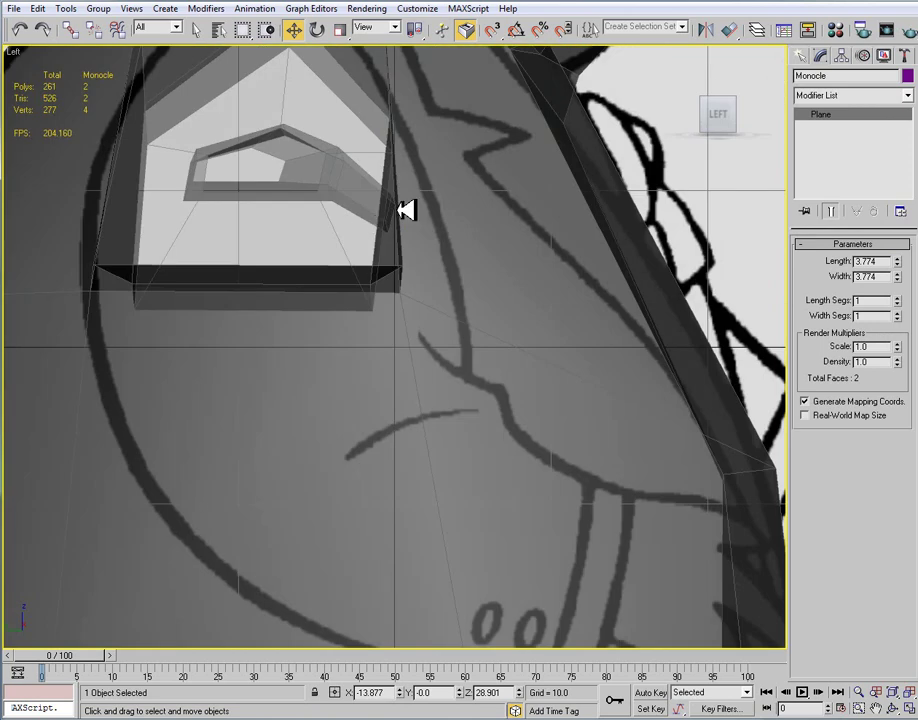
scroll(418, 217, down, 3)
scroll(371, 207, up, 3)
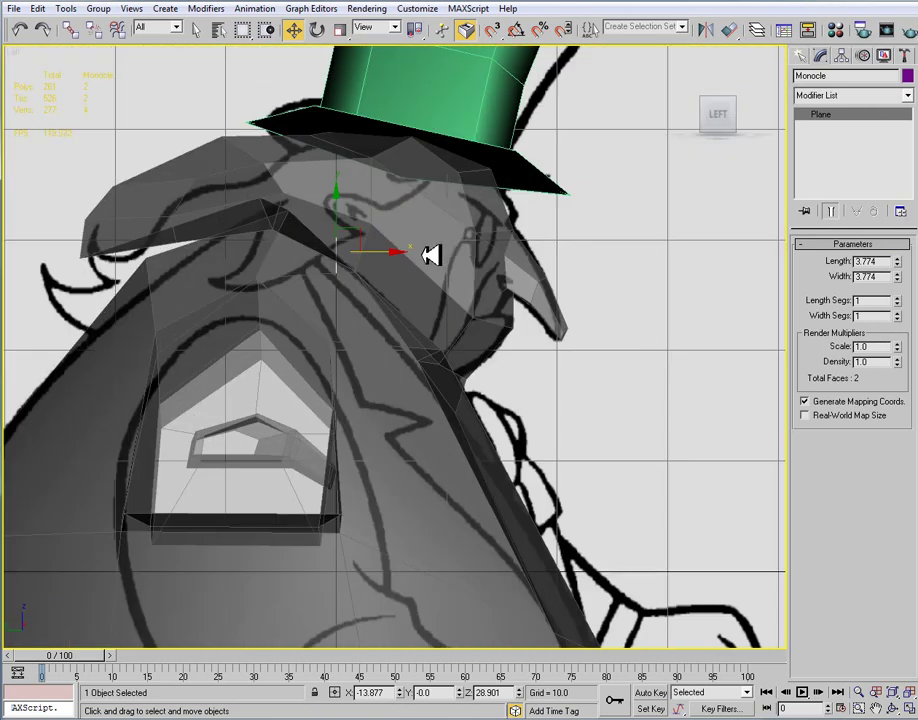
drag(403, 253, 557, 245)
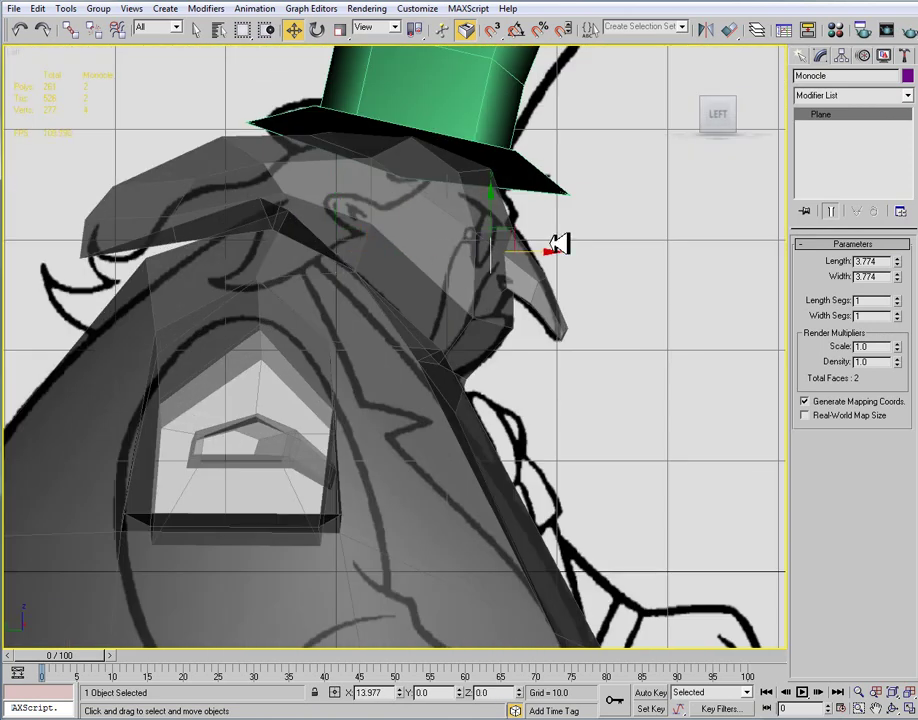
drag(500, 211, 500, 205)
key(f)
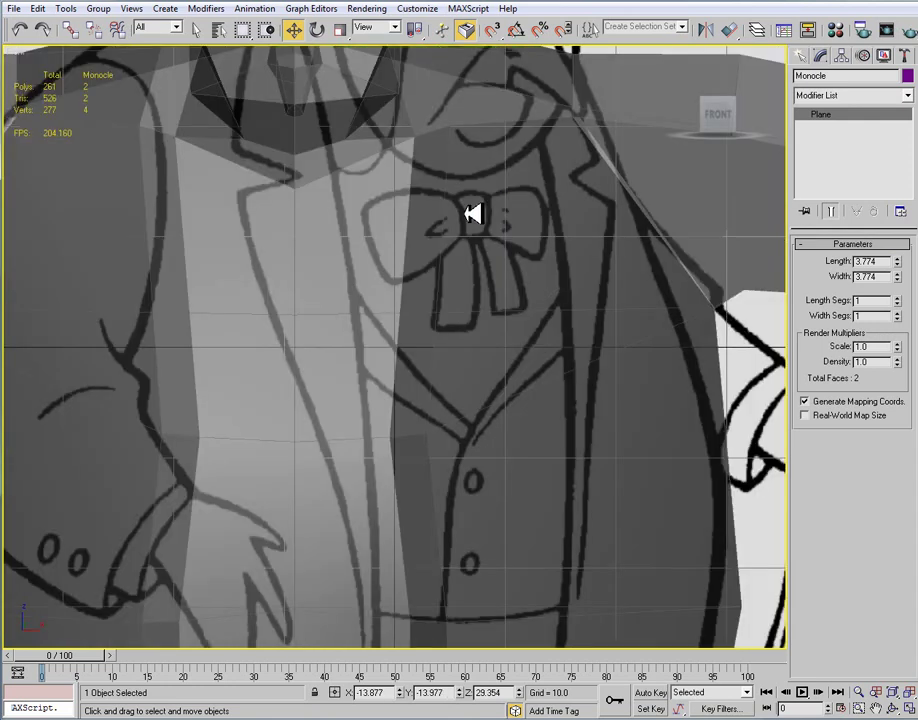
middle_drag(473, 213, 512, 425)
scroll(325, 162, down, 2)
scroll(318, 172, up, 4)
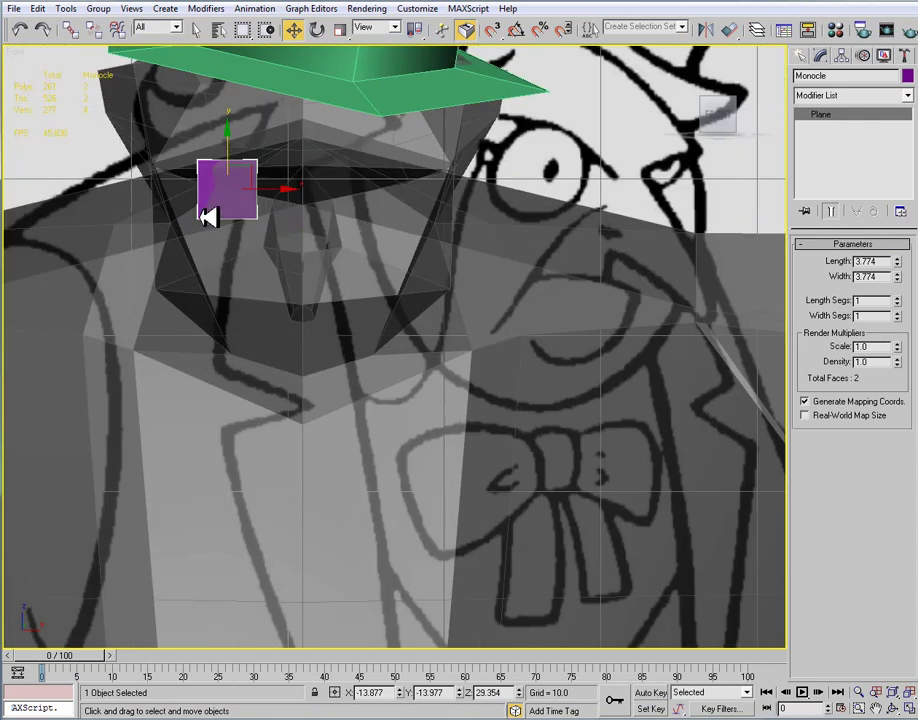
Move the monocle farther forward to Y -15.367 and shift it sideways to X -13.84 over the eye
key(l)
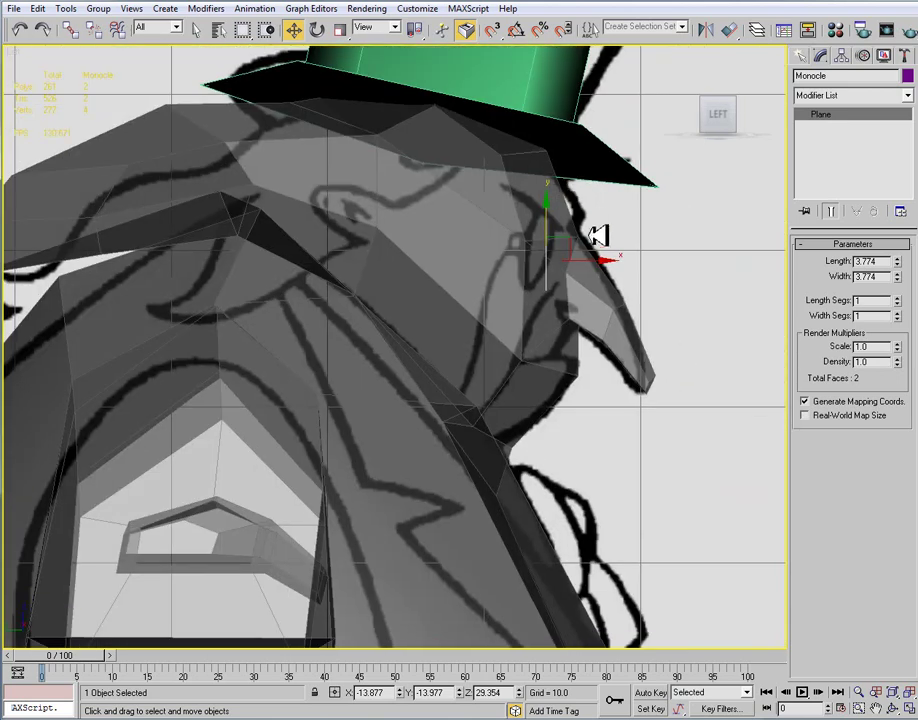
drag(608, 256, 628, 263)
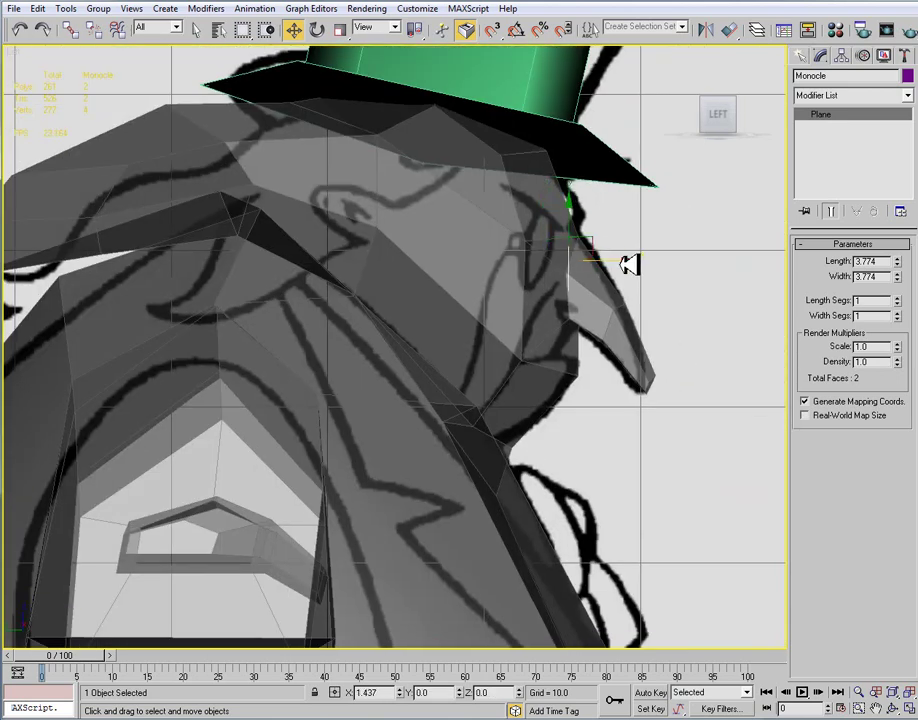
key(f)
middle_drag(357, 134, 372, 284)
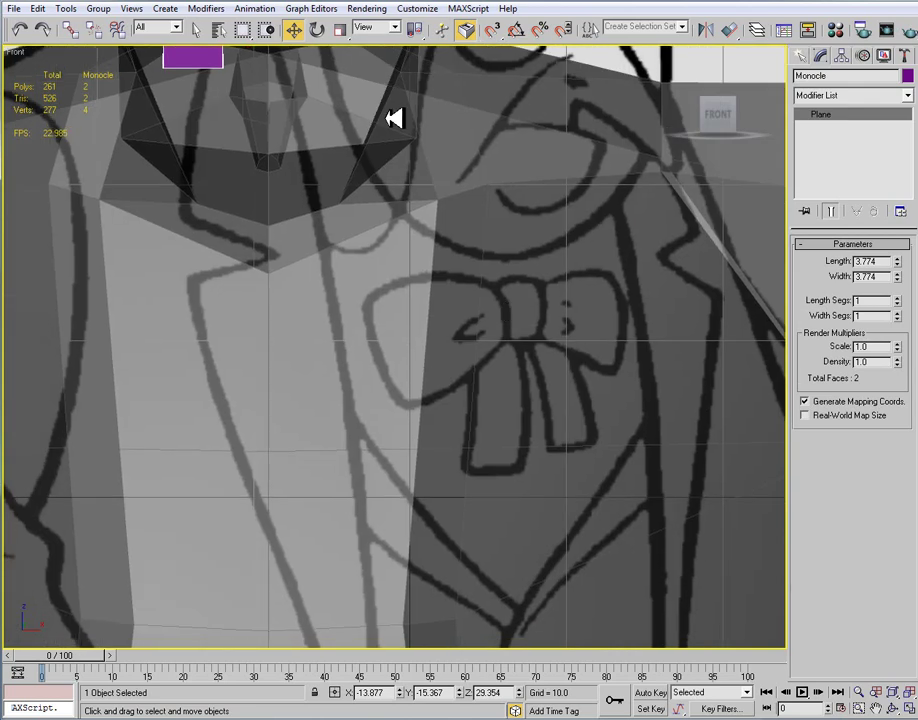
middle_drag(243, 67, 222, 30)
middle_drag(247, 146, 421, 355)
scroll(250, 258, up, 2)
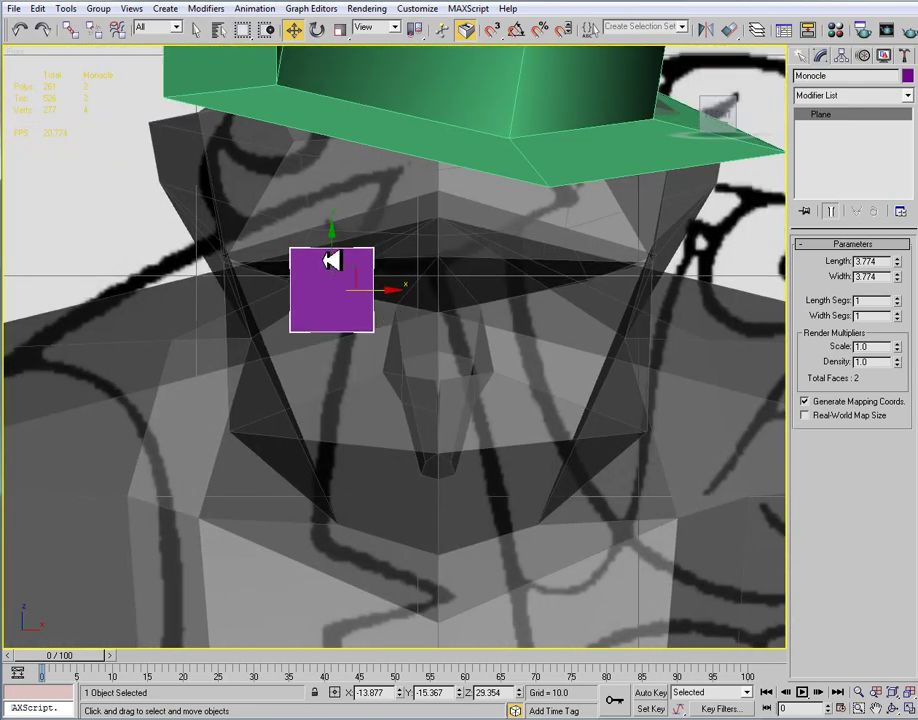
drag(391, 290, 390, 289)
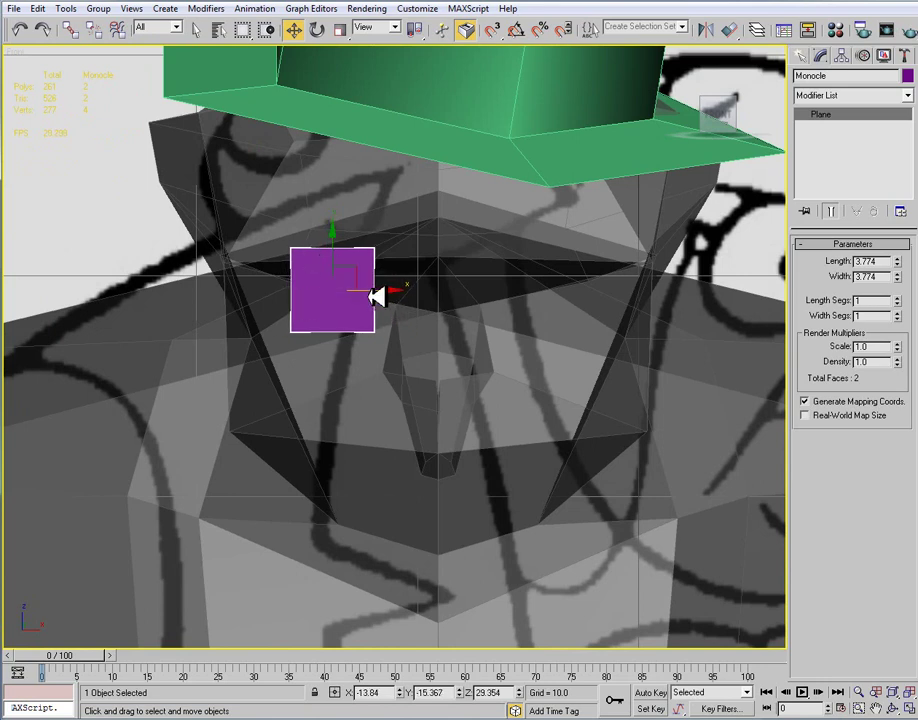
Turn off the body's see-through display and check the monocle's placement in front of the eye
key(l)
scroll(328, 365, up, 4)
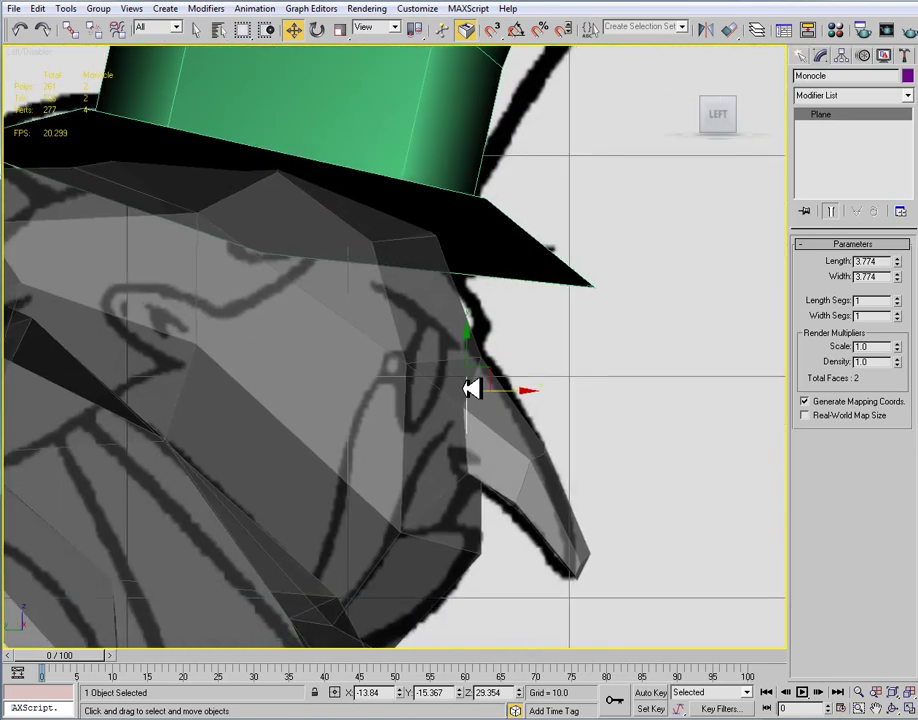
key(f)
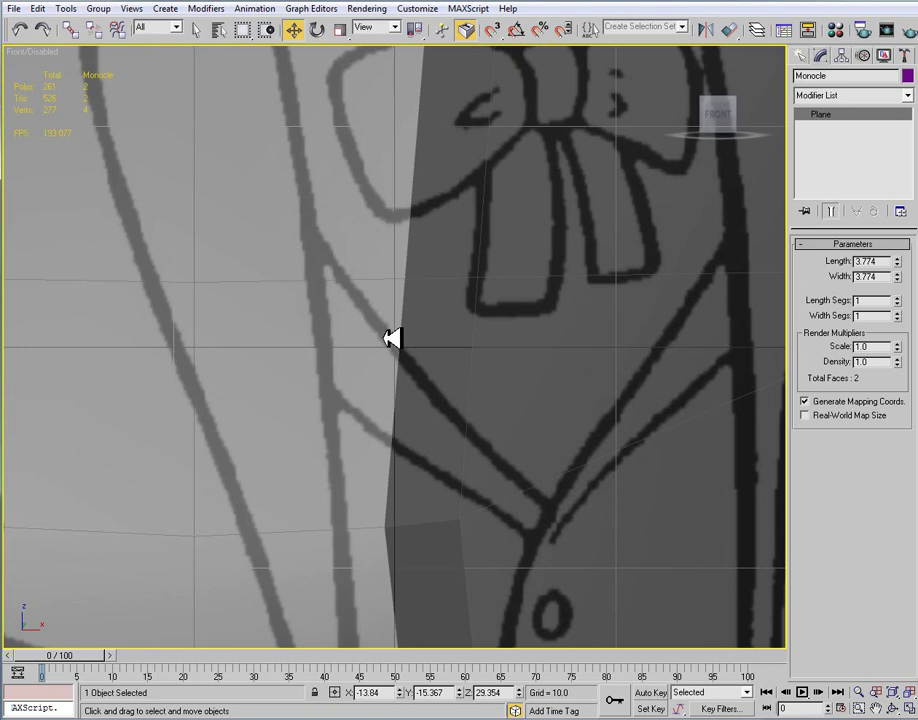
key(p)
scroll(340, 332, down, 5)
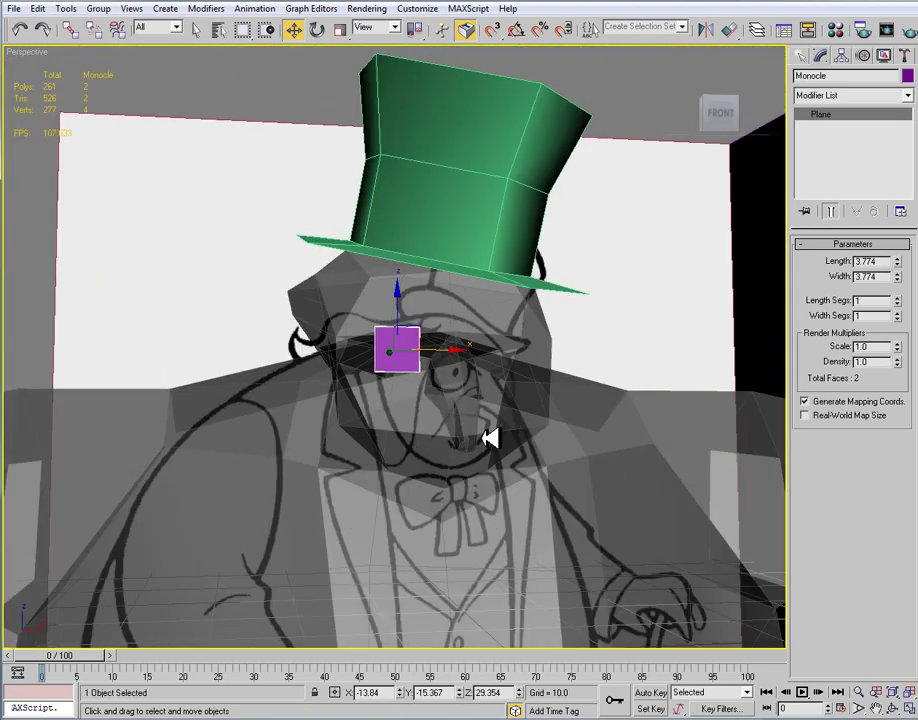
click(463, 400)
key(alt+x)
alt+middle_drag(455, 397, 563, 406)
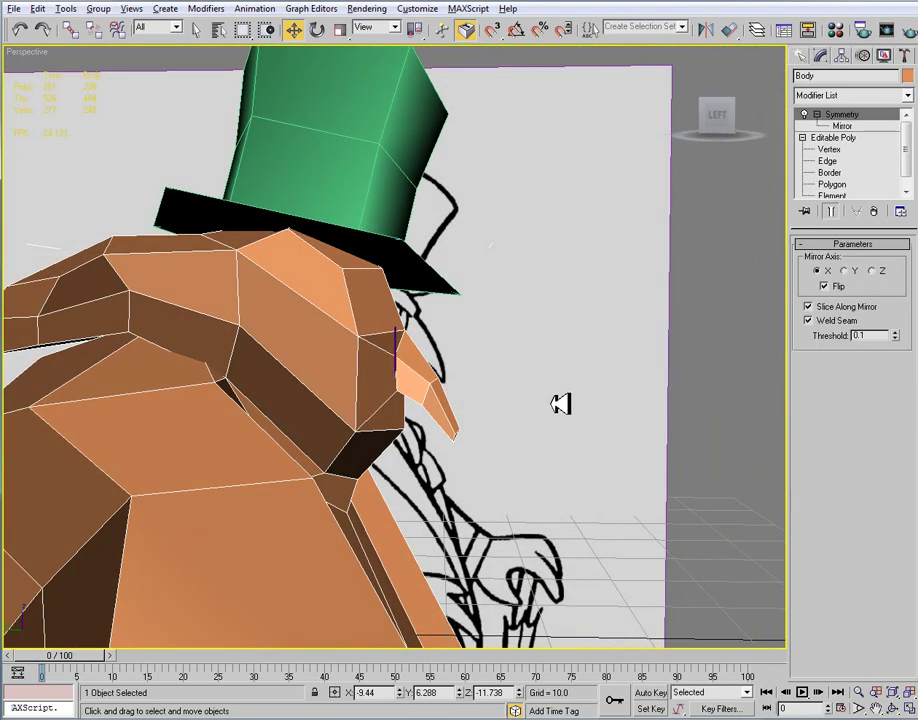
Rotate the monocle plane slightly about the Z axis in front of the eye
alt+middle_drag(381, 375, 410, 355)
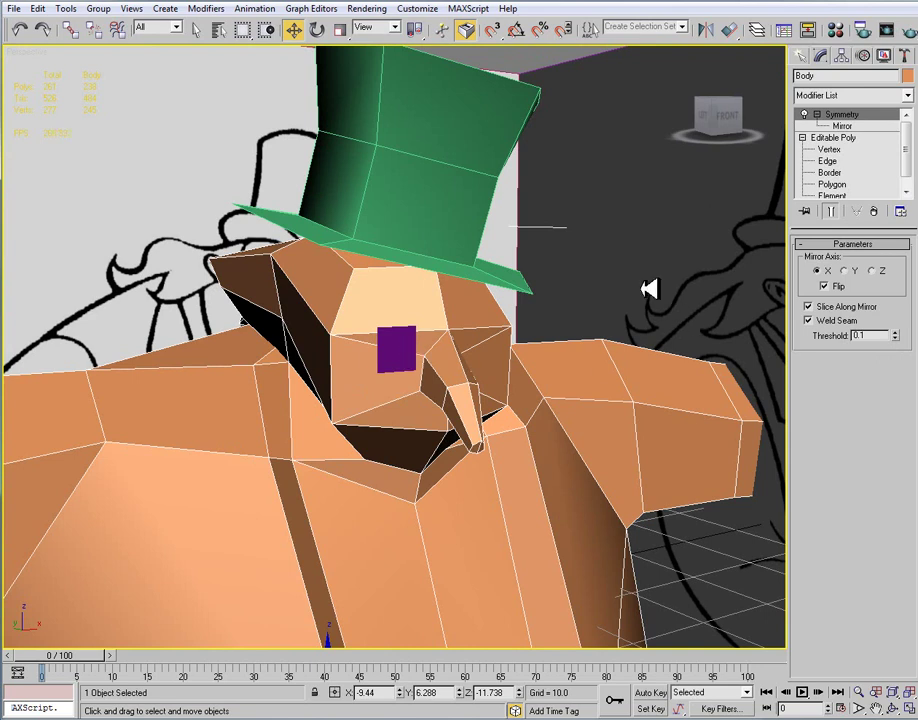
click(648, 288)
click(405, 352)
key(e)
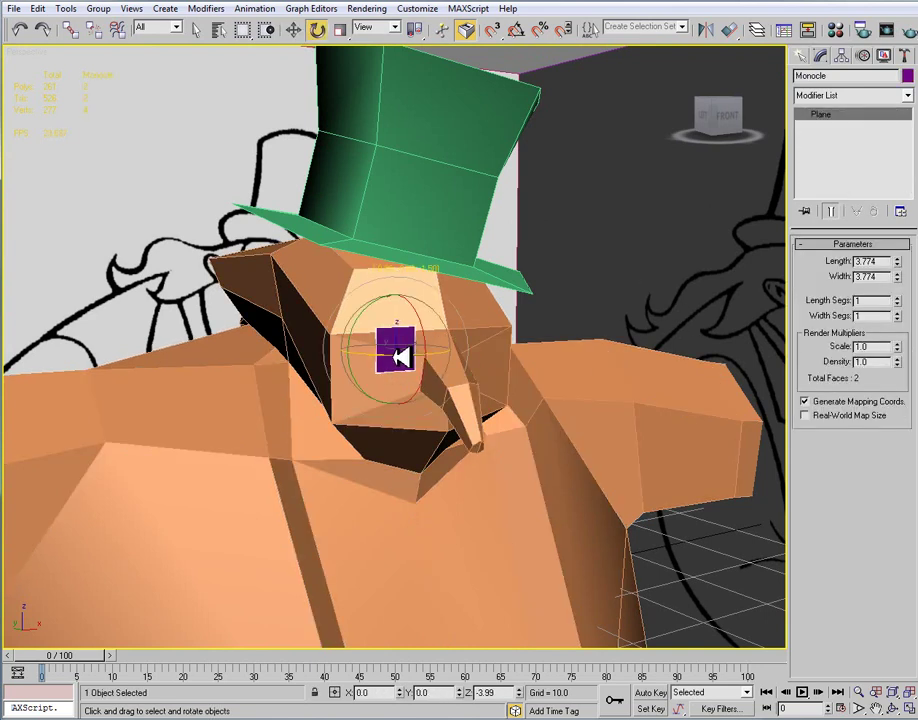
key(w)
Examine the monocle and hat on the character's head from the front, from below and at closer and wider range
alt+middle_drag(344, 375, 463, 348)
click(463, 348)
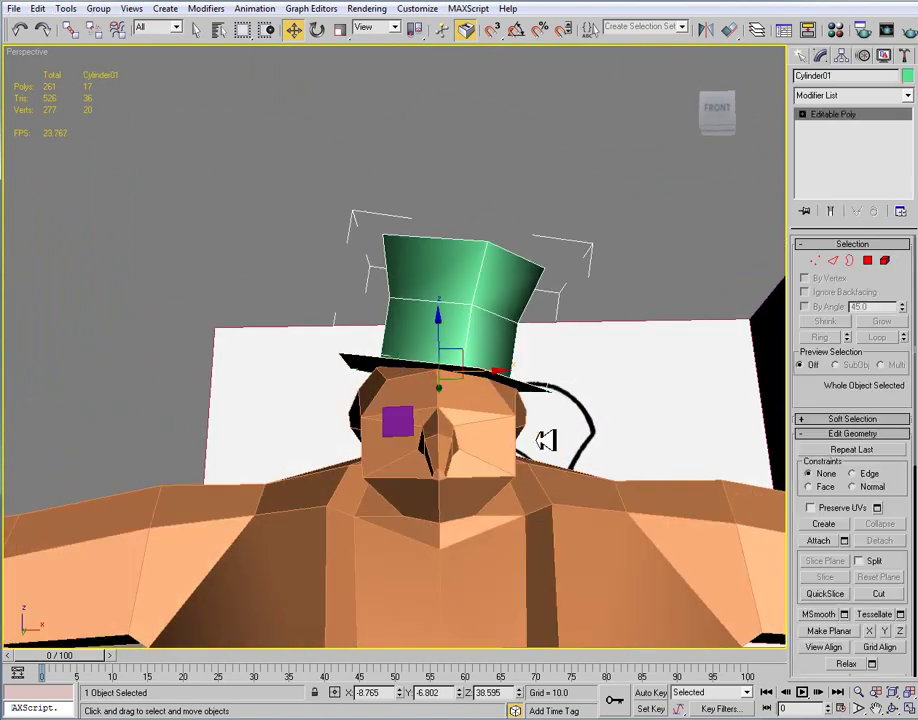
click(652, 259)
alt+middle_drag(486, 428, 343, 417)
alt+middle_drag(457, 370, 541, 354)
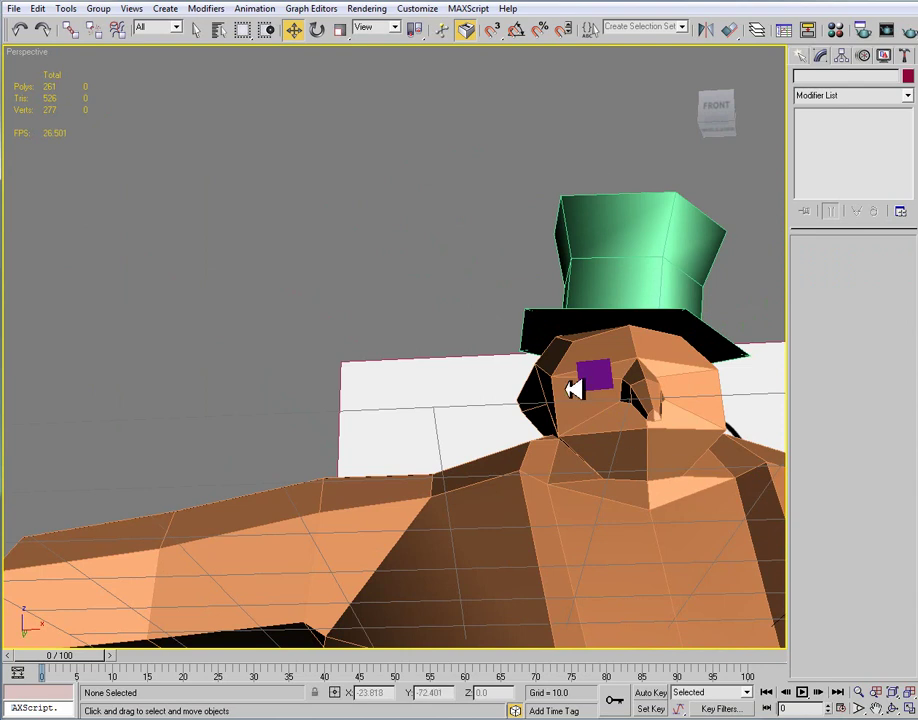
scroll(557, 391, down, 8)
alt+middle_drag(498, 356, 469, 359)
scroll(481, 365, up, 5)
scroll(469, 359, down, 4)
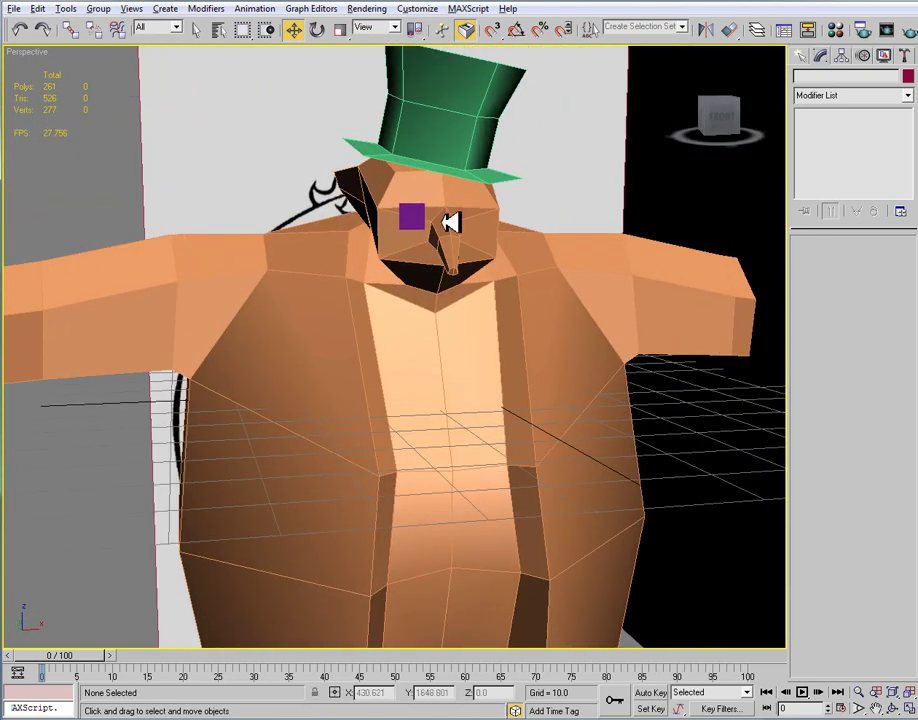
Review the whole character from the front and from above, selecting the body, hat and monocle together to check their combined polygon count
alt+middle_drag(479, 426, 438, 326)
click(436, 322)
middle_drag(484, 364, 562, 444)
scroll(432, 299, down, 3)
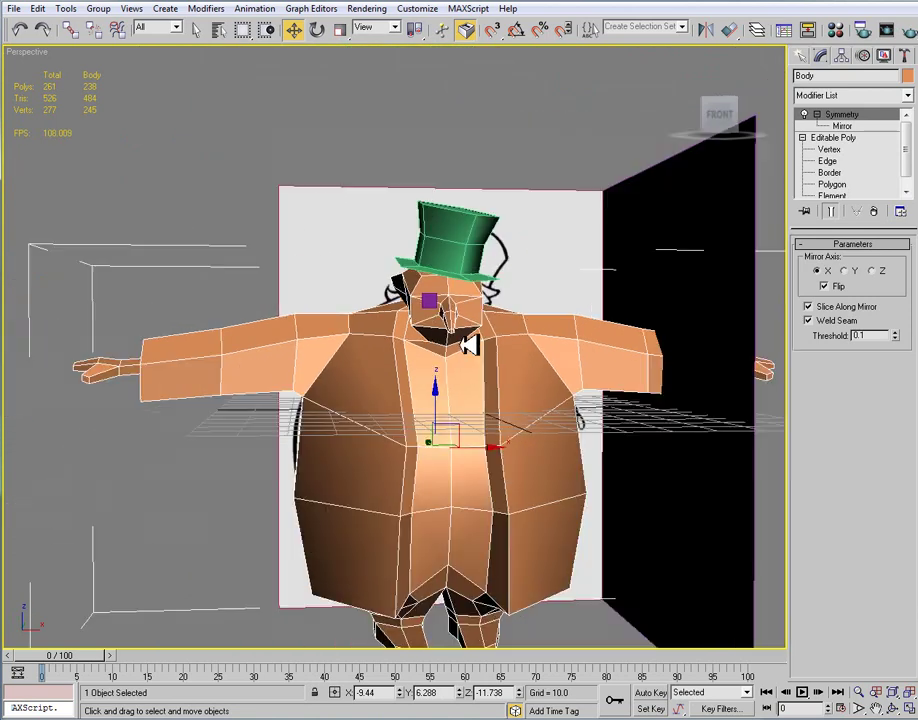
click(426, 299)
alt+middle_drag(452, 302, 629, 537)
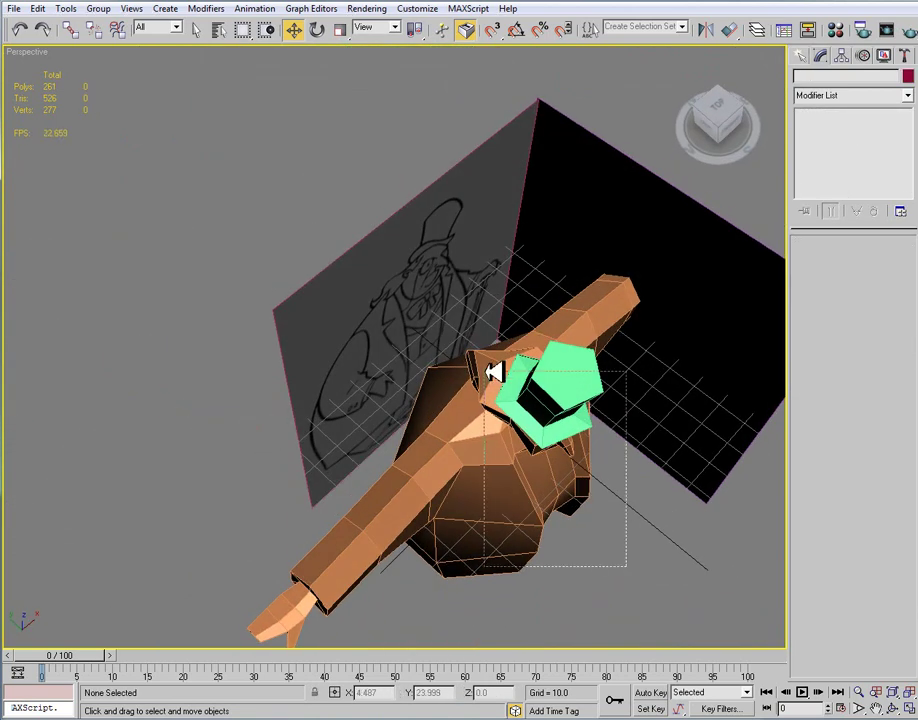
drag(487, 372, 485, 369)
alt+middle_drag(438, 370, 229, 220)
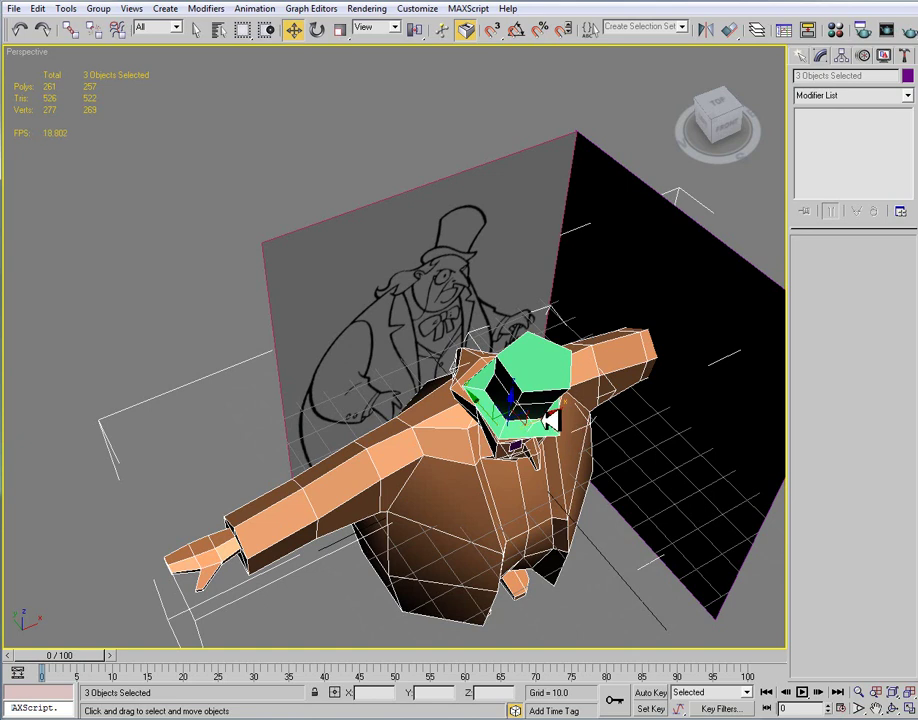
alt+middle_drag(578, 444, 549, 268)
click(549, 268)
Collapse the body's modifier stack, merging the Symmetry modifier into the Editable Poly
click(520, 387)
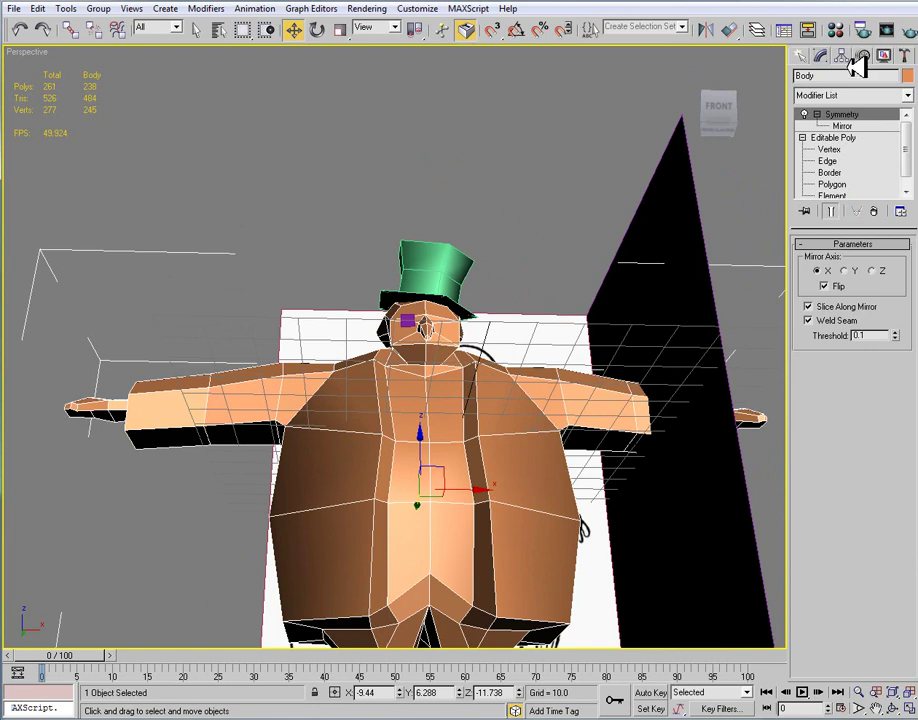
right_click(845, 115)
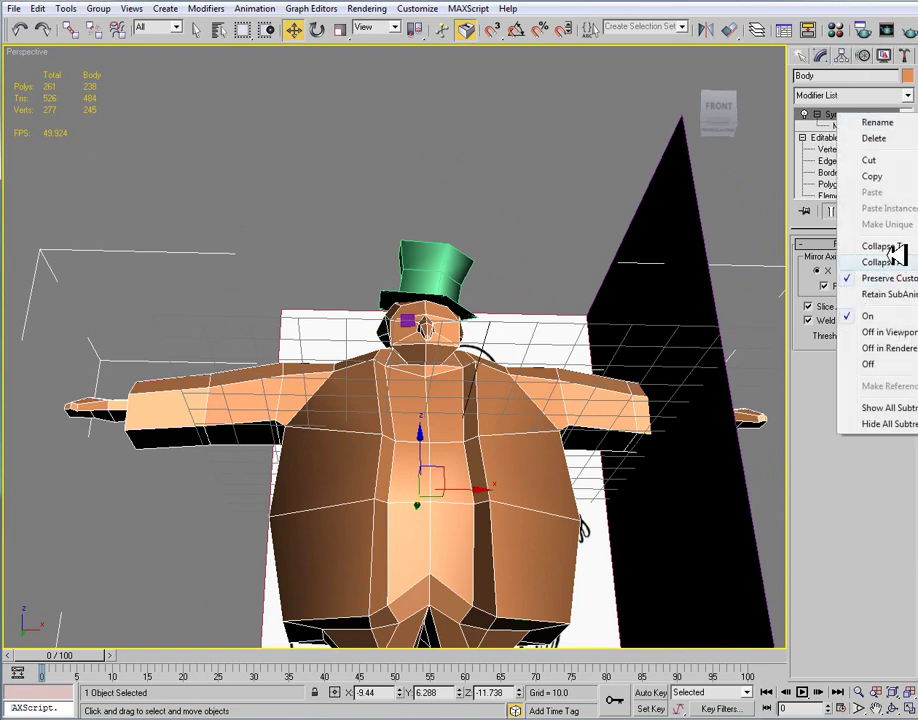
click(893, 260)
click(535, 401)
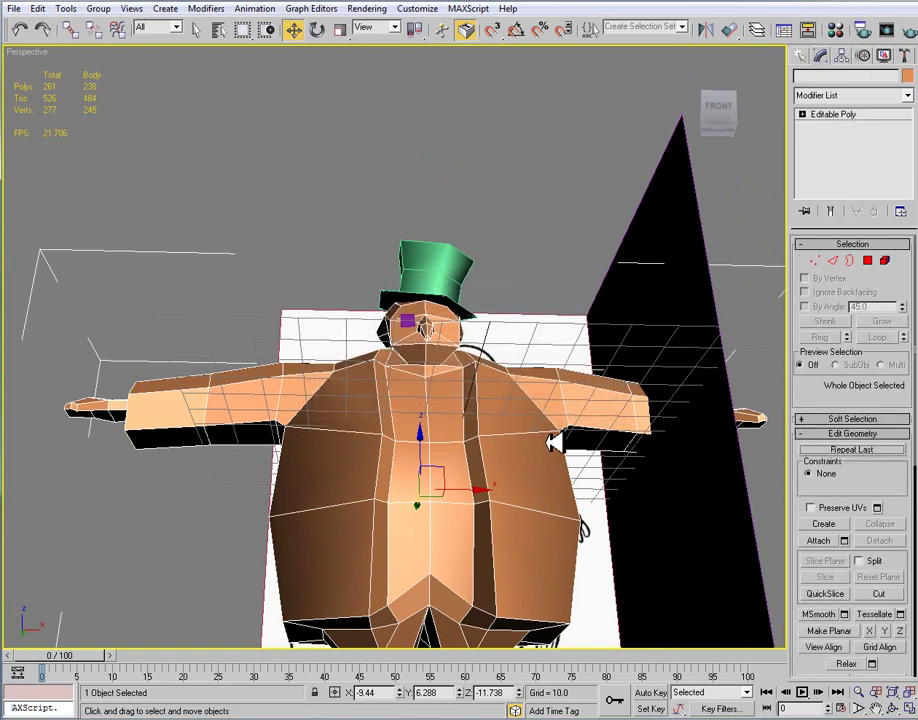